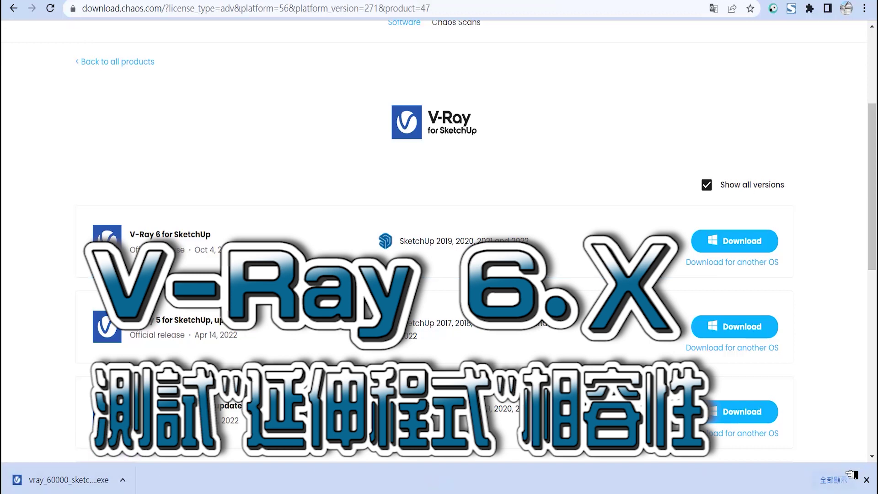
Locate and run the downloaded vray_60000_sketchup_win.exe, accept its licence agreement and install V-Ray 6 for SketchUp 2022
left_click(846, 477)
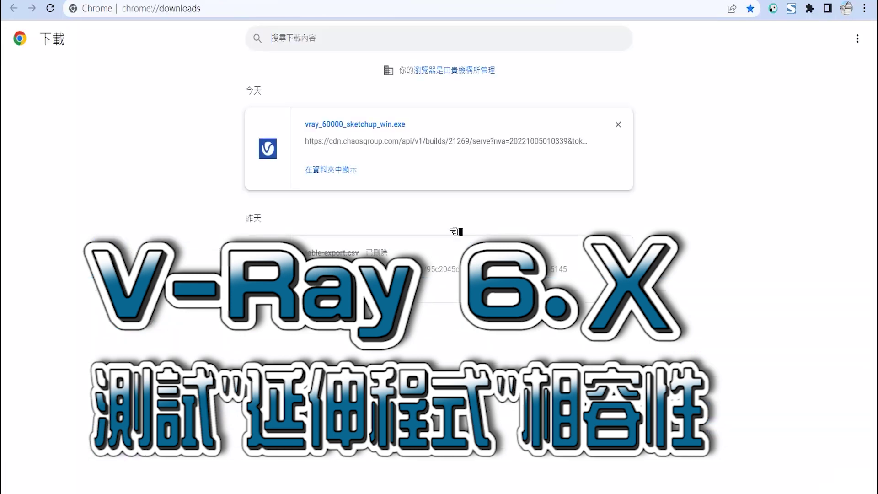
left_click(353, 170)
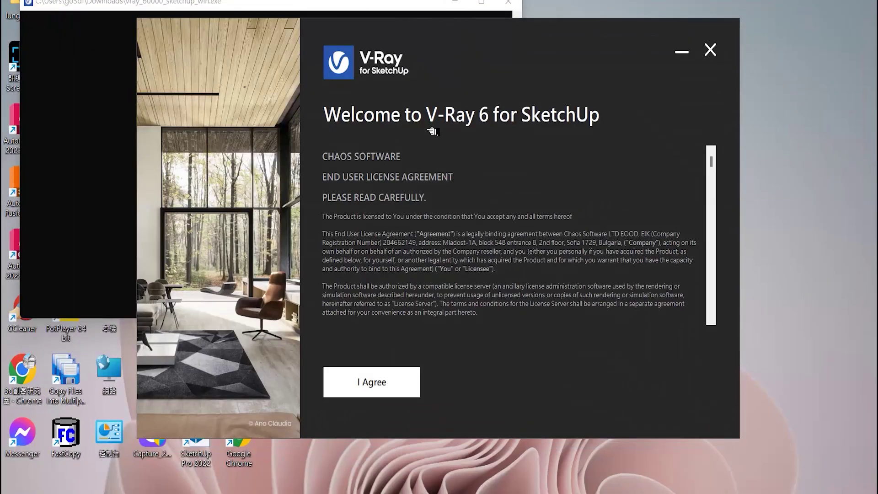
left_click(382, 383)
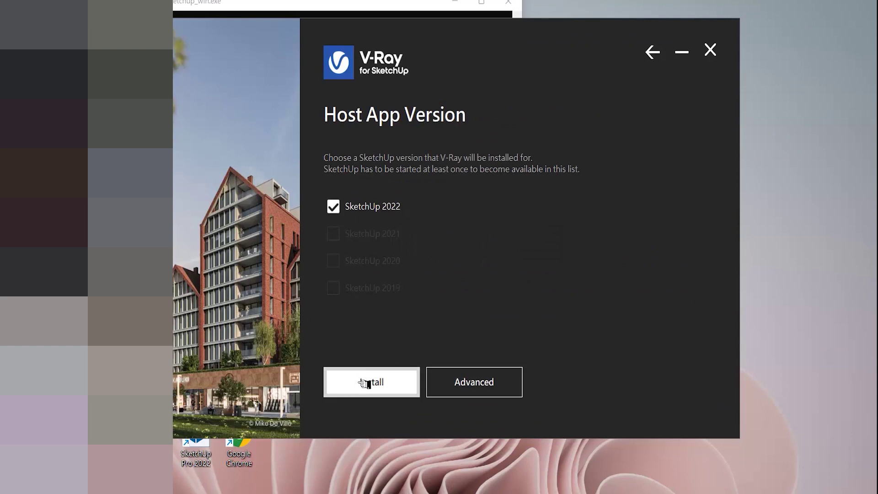
left_click(366, 383)
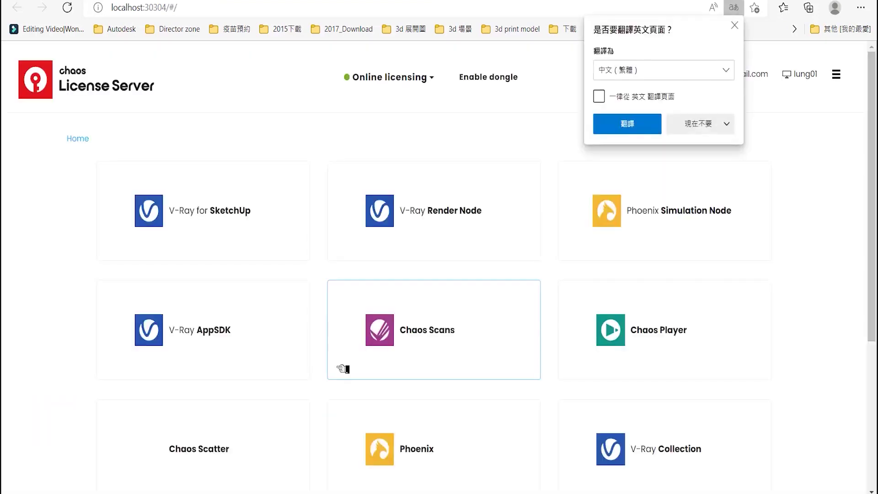
Decline the page translation and look over the products and licensing options on the Chaos License Server home page
left_click(726, 126)
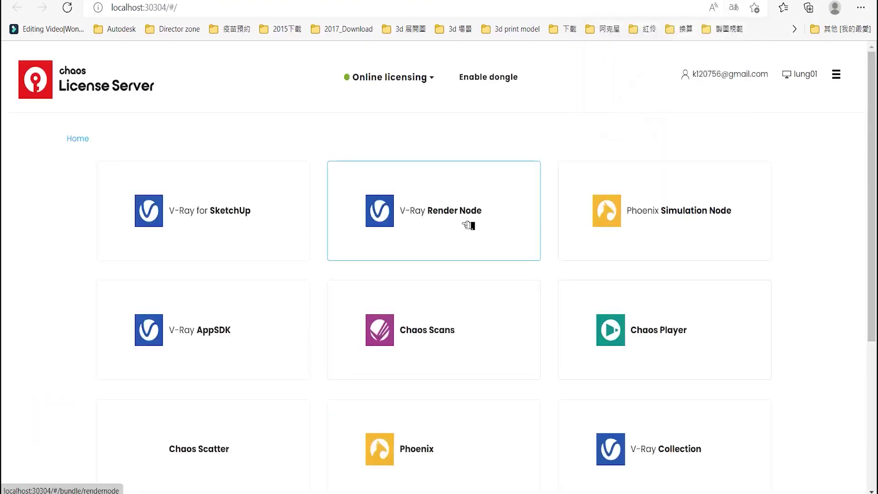
key("shift+super+s")
left_click_drag(2, 45, 864, 490)
left_click_drag(432, 489, 433, 385)
left_click(790, 402)
left_click_drag(871, 280, 872, 135)
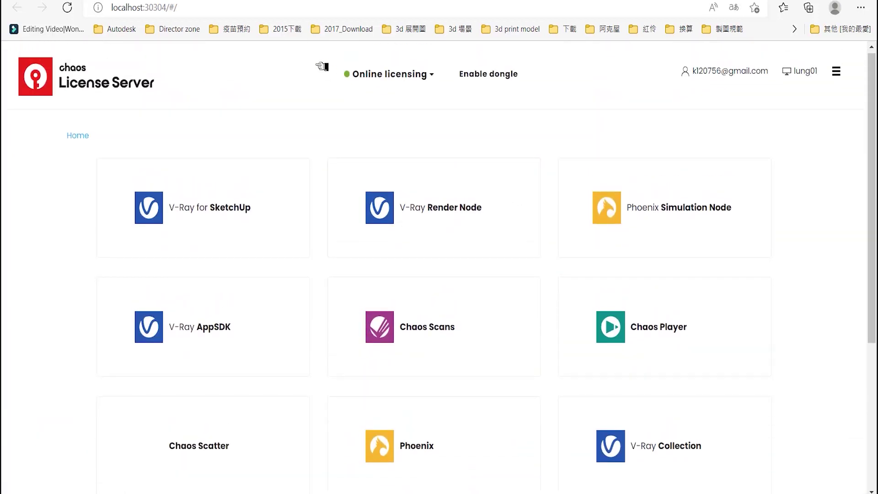
mouse_move(305, 52)
left_mouse_down()
mouse_move(537, 87)
mouse_move(538, 95)
left_mouse_up()
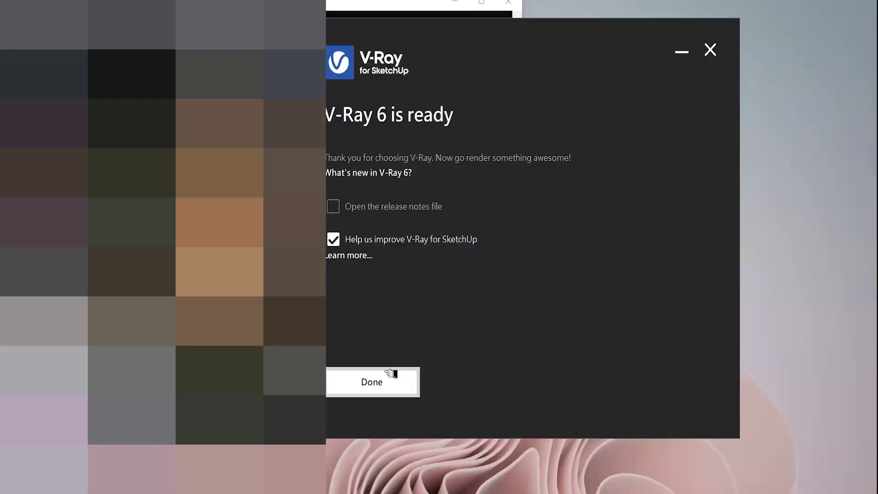
Close the finished V-Ray installer and start a new SketchUp model from a template
left_click(386, 383)
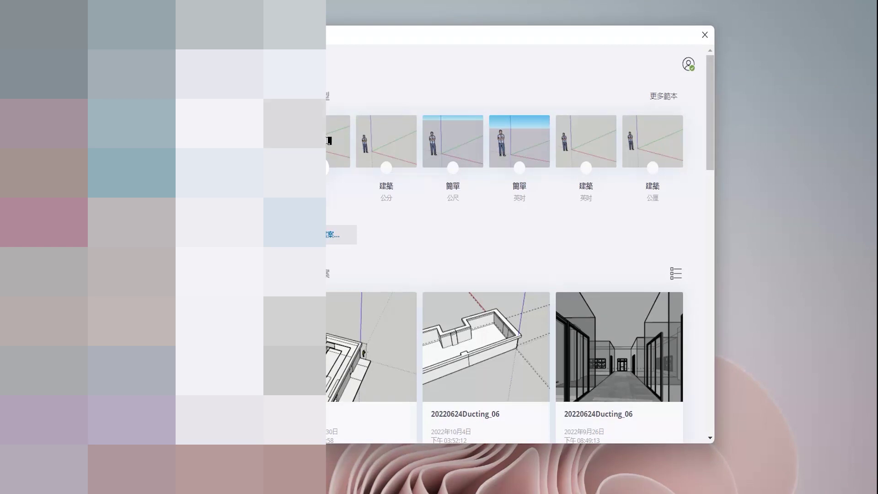
left_click(328, 140)
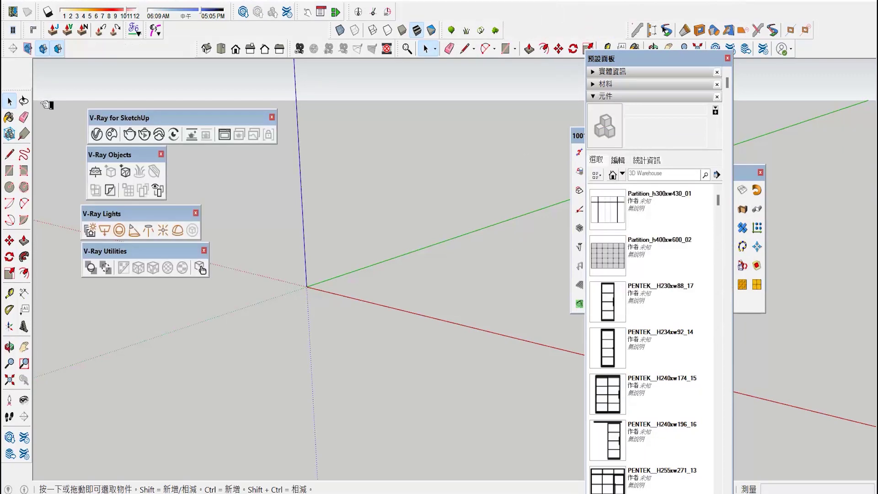
Open the V-Ray Asset Editor and Chaos Cosmos, accept all cookies and update Cosmos to version 2022.10.03-282411
left_click(93, 137)
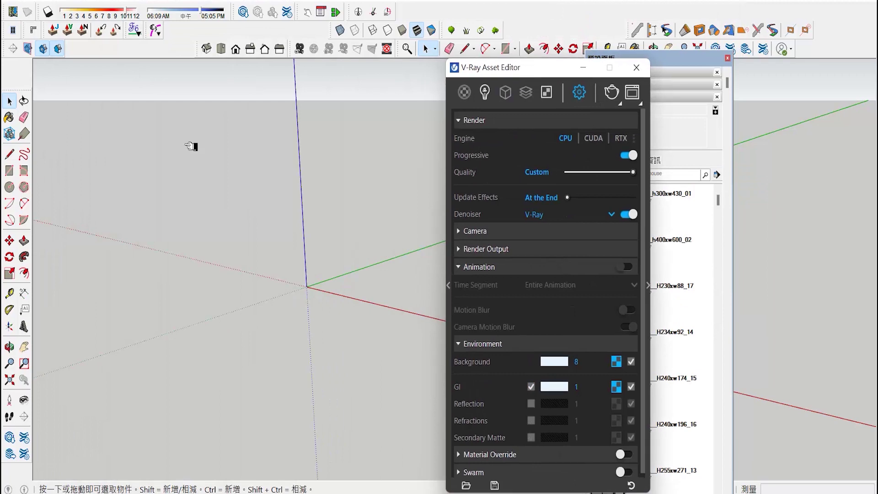
left_click(127, 135)
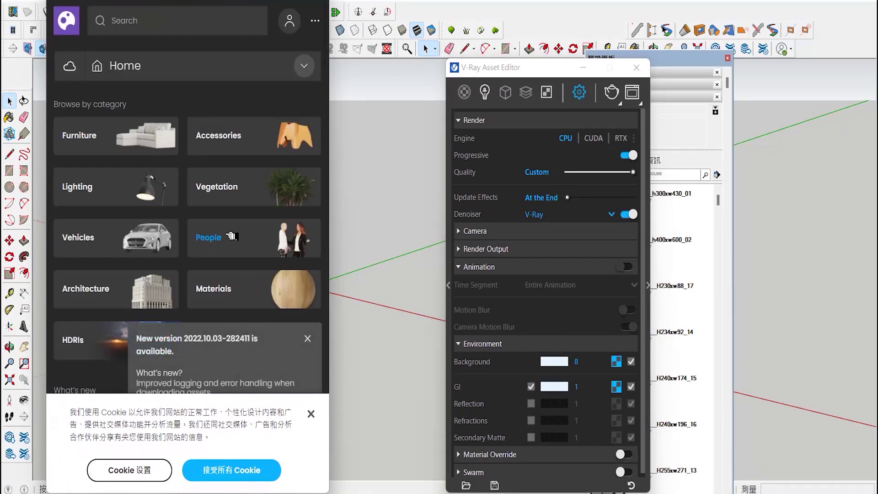
left_click(231, 469)
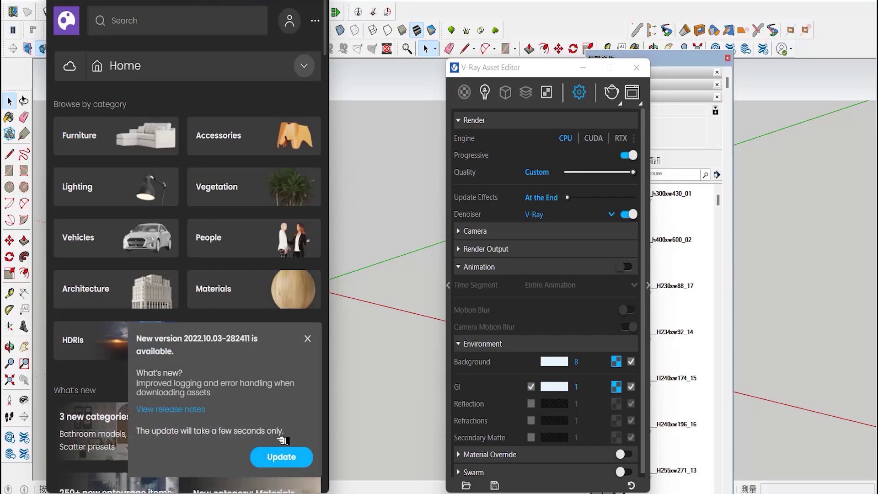
left_click(281, 455)
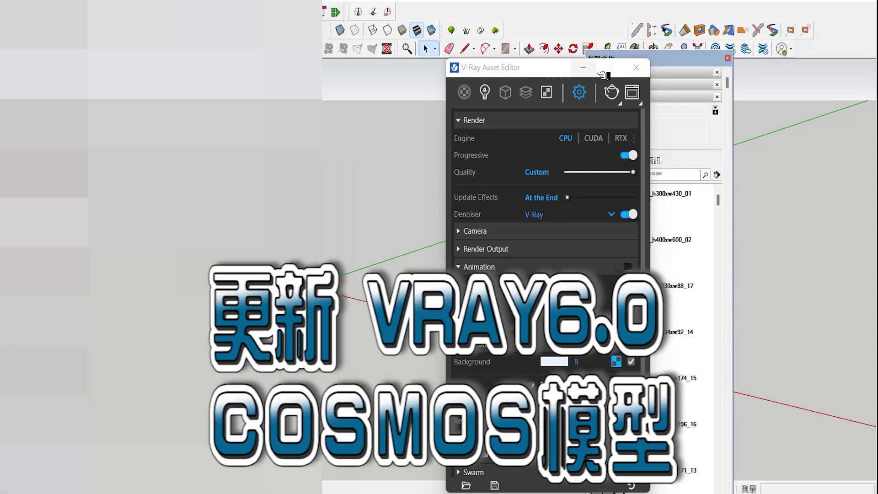
Close the V-Ray Asset Editor and restart SketchUp
left_click(636, 68)
left_click(866, 1)
left_click(442, 269)
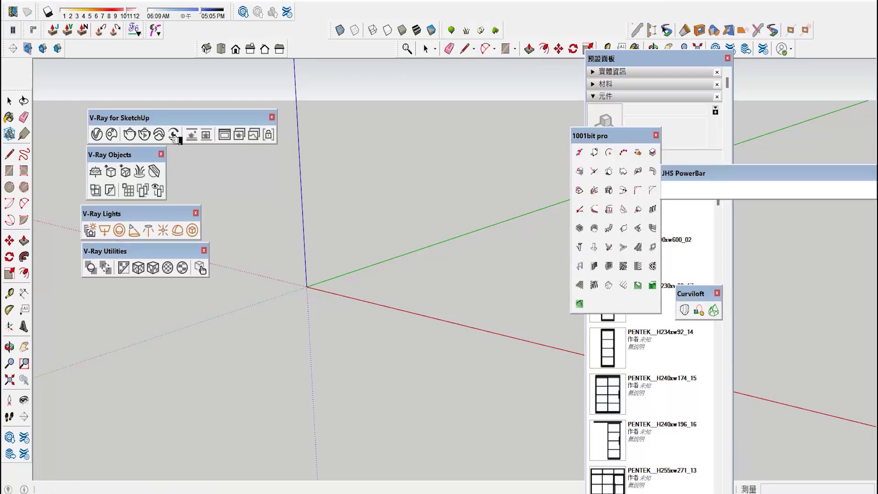
Draw an 800 by 1200 cm rectangle on the ground, starting at the origin
left_click(9, 170)
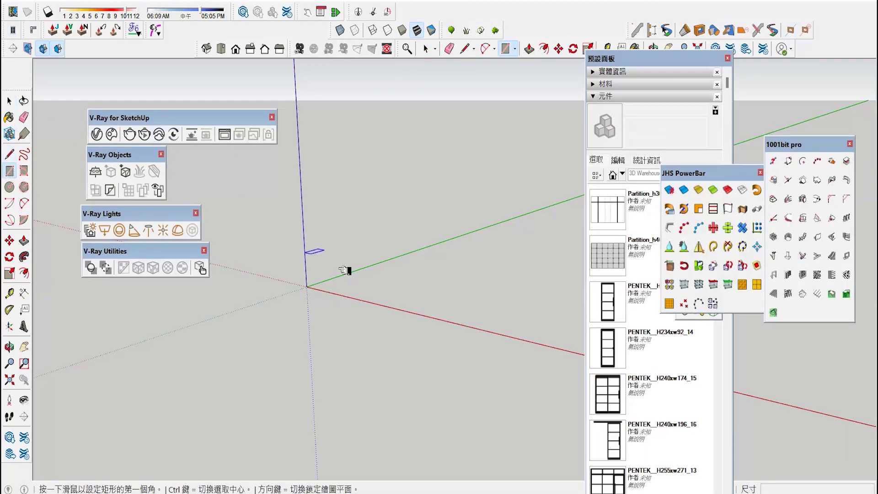
left_click(307, 287)
type("800")
key("Return")
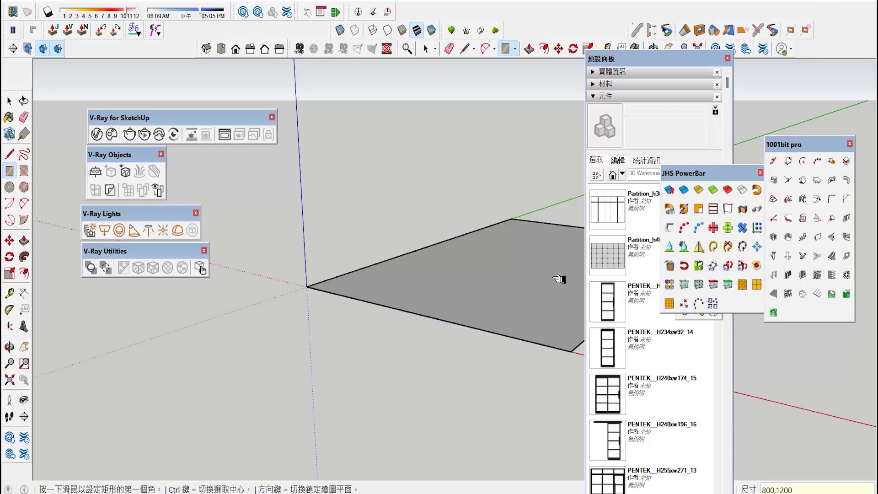
Push/Pull the rectangle upward into a closed box
left_click(24, 240)
left_click(409, 281)
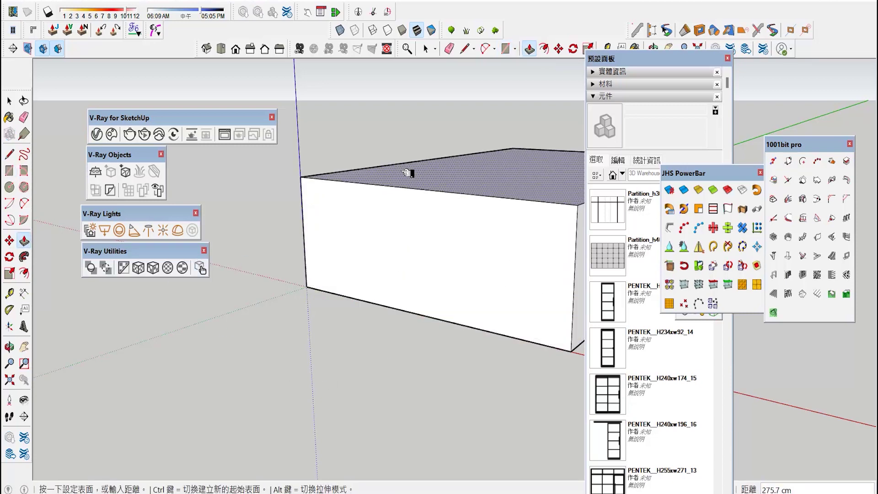
key("Return")
Offset the outline of the box's front face inward to form a thin frame
scroll(354, 203, "down", 2)
left_click(24, 272)
left_click(408, 238)
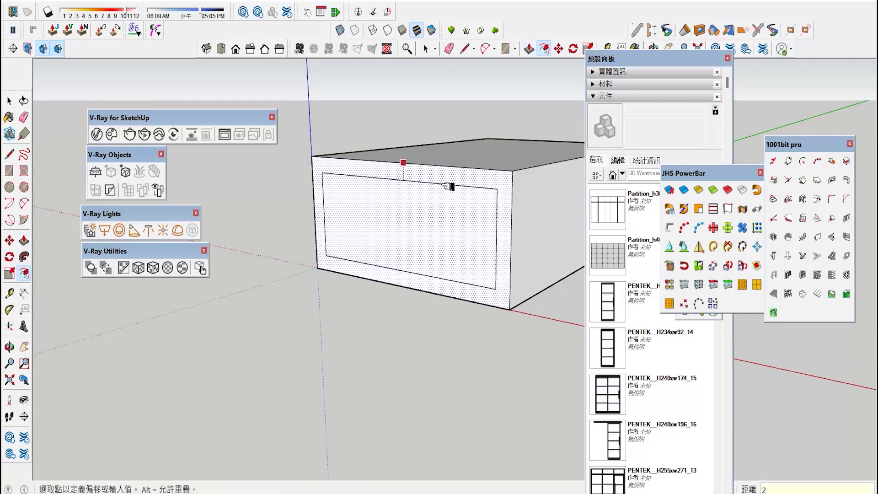
key("Return")
Push the inner front face 1180 cm back into the box to hollow it out
left_click(23, 240)
scroll(137, 274, "down", 2)
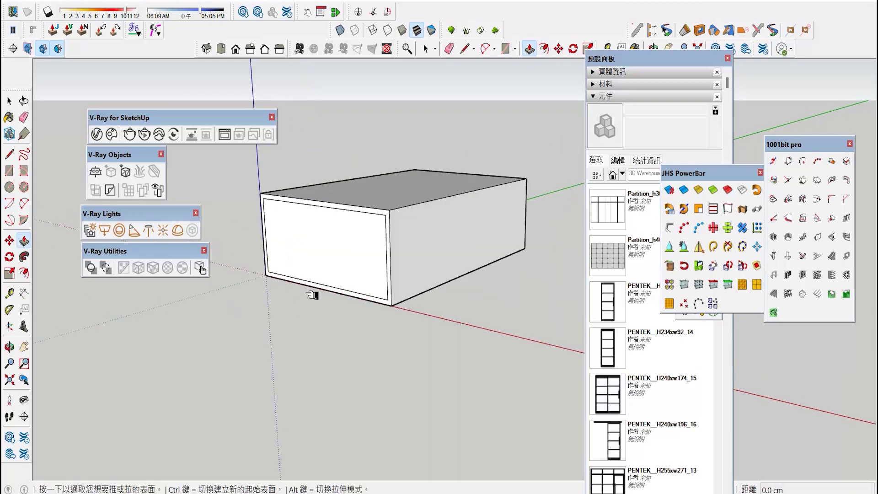
left_click(330, 266)
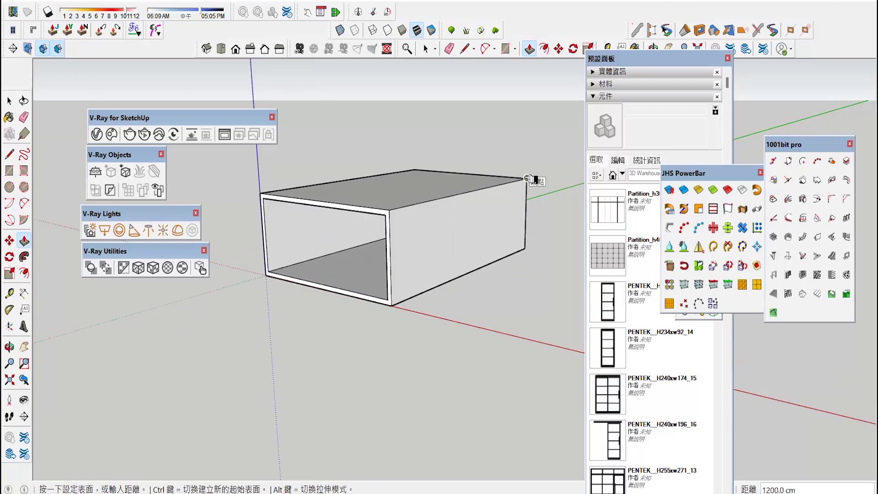
type("118")
key("Return")
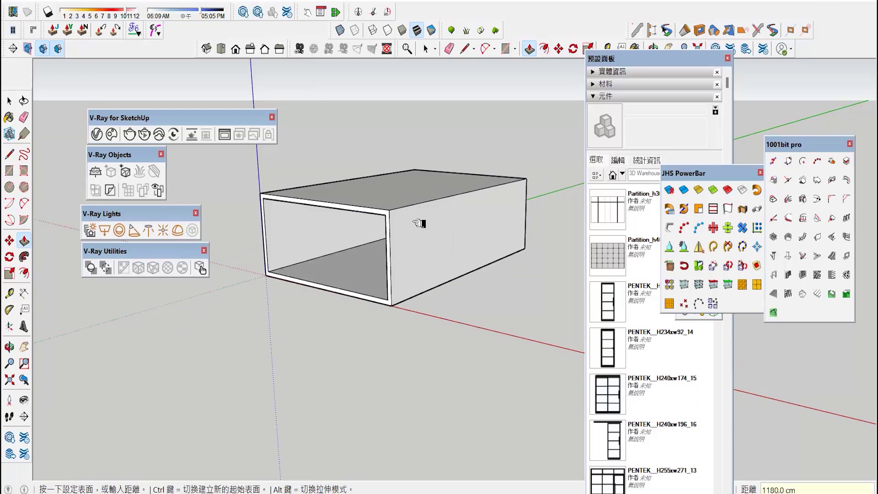
Select the entire hollow box and make it a group
scroll(418, 228, "down", 3)
key("space")
left_click_drag(286, 170, 594, 330)
right_click(432, 265)
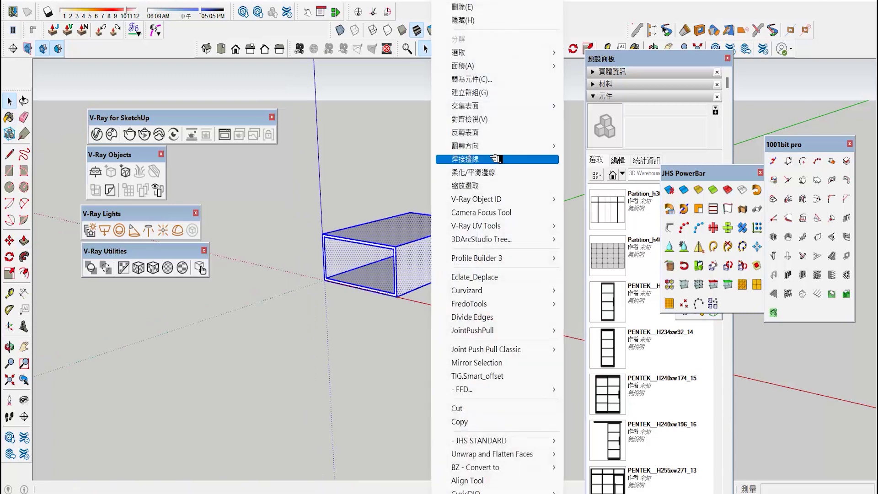
left_click(476, 90)
Copy the box group 360 cm straight up so that it stacks on the original
key("m")
key("ctrl")
left_click(325, 280)
scroll(323, 236, "up", 3)
type("360")
key("Return")
Rotate the upper box 90 degrees in the horizontal plane
left_click(10, 257)
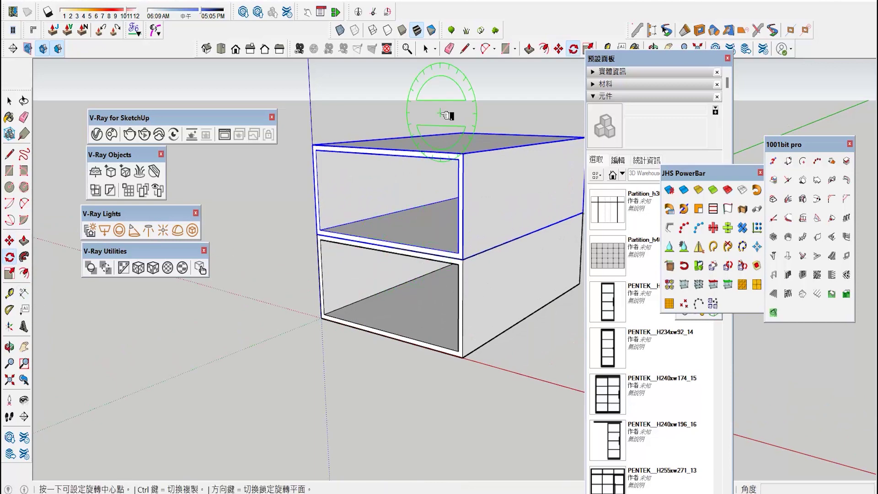
left_click(364, 314)
left_click(398, 322)
type("90")
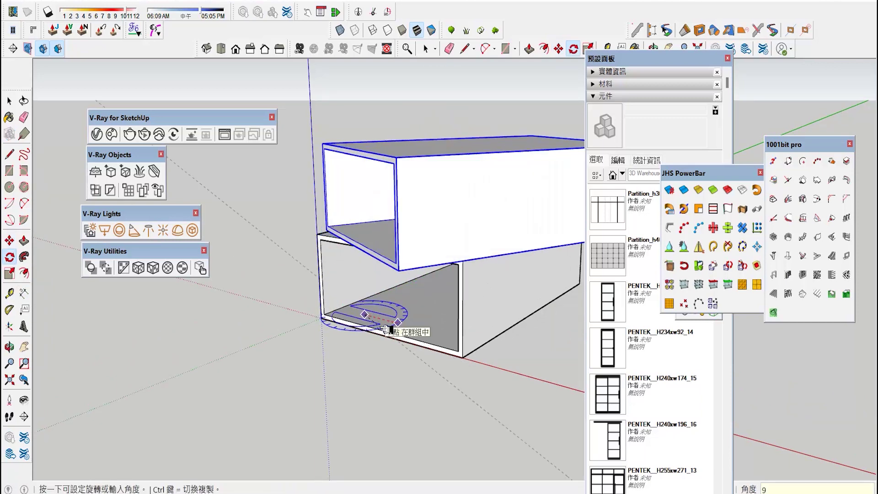
key("Return")
Move the rotated upper box so its lower corner snaps to the rear top corner of the lower box
key("m")
left_click(504, 295)
left_click(464, 259)
left_click(552, 224)
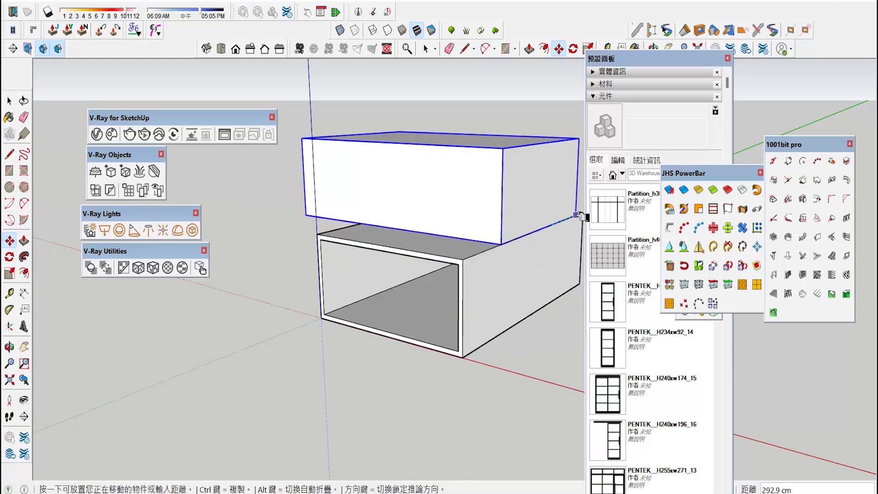
left_click(583, 213)
Edit the lower box group and move its side wall at the origin outward along the red axis to widen the box
left_click(10, 347)
left_click_drag(309, 344, 473, 299)
left_click(9, 102)
double_click(387, 267)
left_click_drag(283, 188, 499, 377)
left_click(11, 350)
left_click_drag(368, 372, 271, 350)
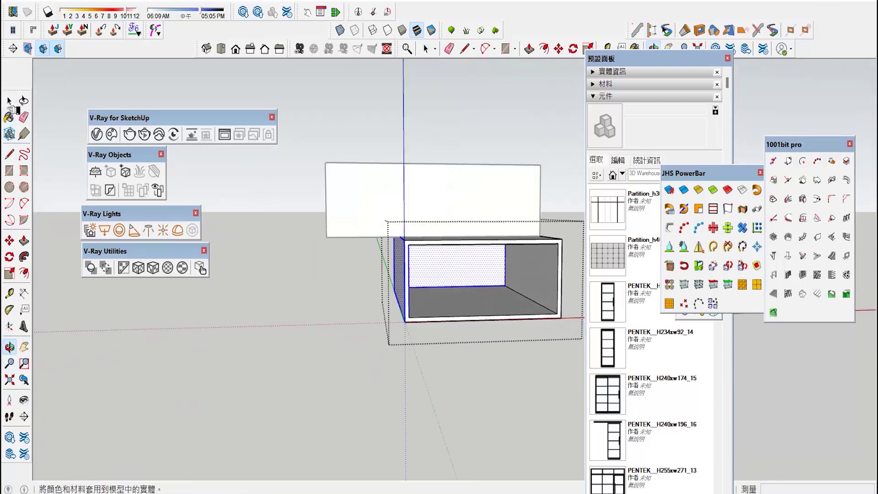
left_click(10, 104)
left_click(10, 241)
left_click_drag(384, 373, 221, 379)
left_click(10, 347)
left_click_drag(480, 380, 283, 393)
left_click(9, 102)
left_click(216, 271)
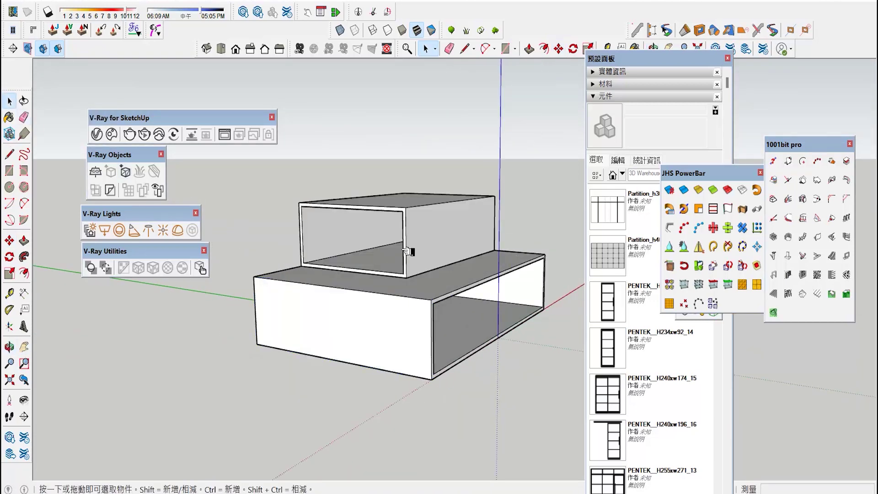
Make a rotated copy of the upper box that projects over the lower box's open side
left_click(403, 250)
left_click(9, 256)
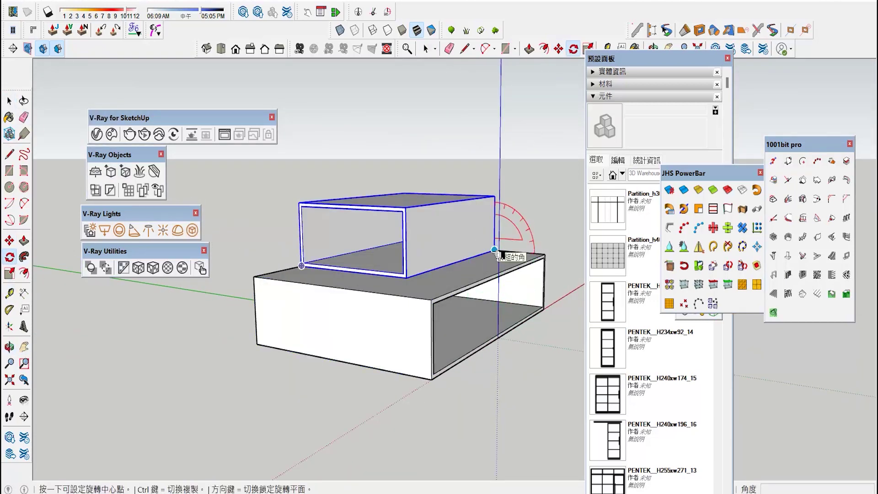
left_click(472, 270)
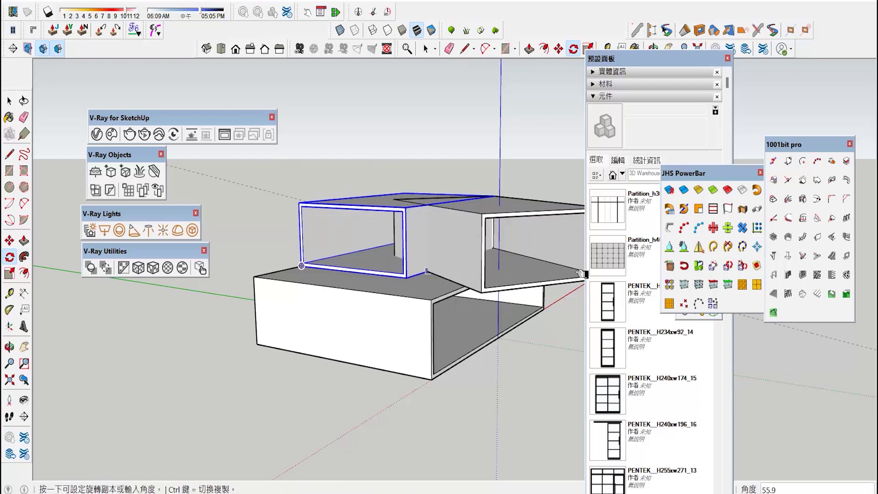
left_click(579, 272)
middle_click_drag(338, 256, 297, 264)
scroll(292, 264, "down", 2)
scroll(406, 315, "up", 1)
key("space")
scroll(402, 366, "down", 1)
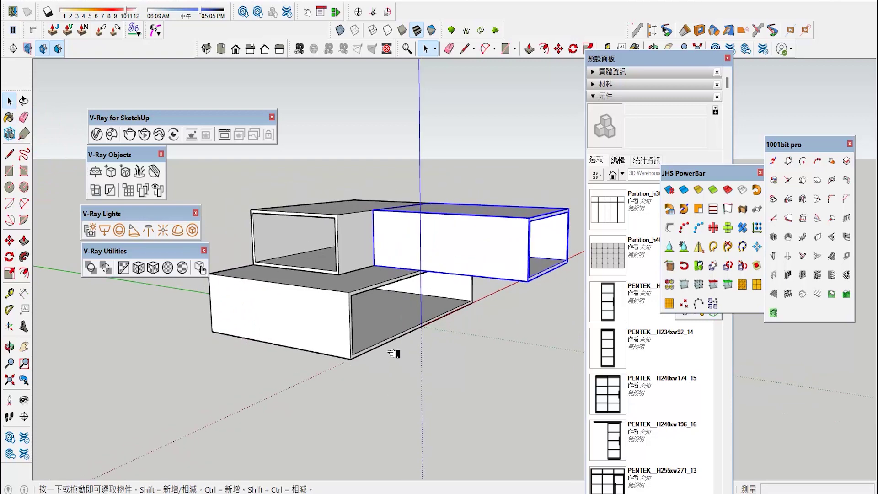
Open the lower box group and draw a line along the edge of its opening to close it with a face
scroll(396, 364, "up", 2)
double_click(378, 323)
key("l")
scroll(363, 284, "up", 2)
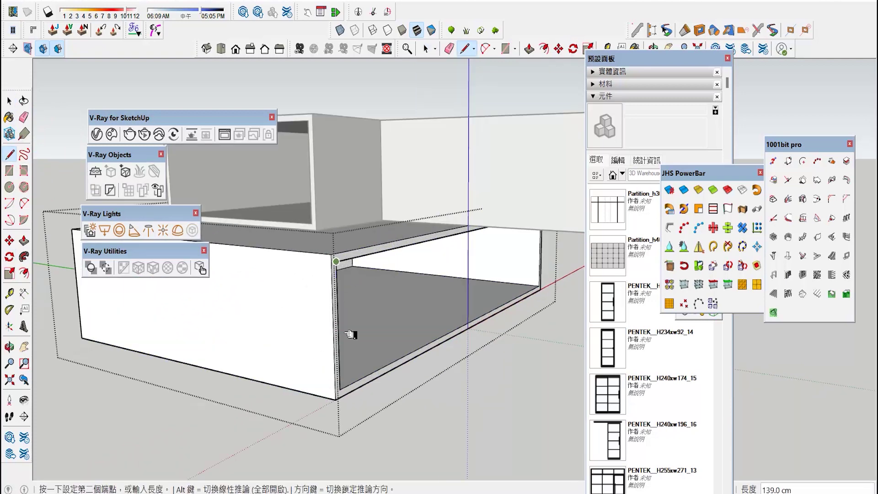
Push the new face inward from the lower box's opening to form a recessed wall
key("p")
left_click(392, 308)
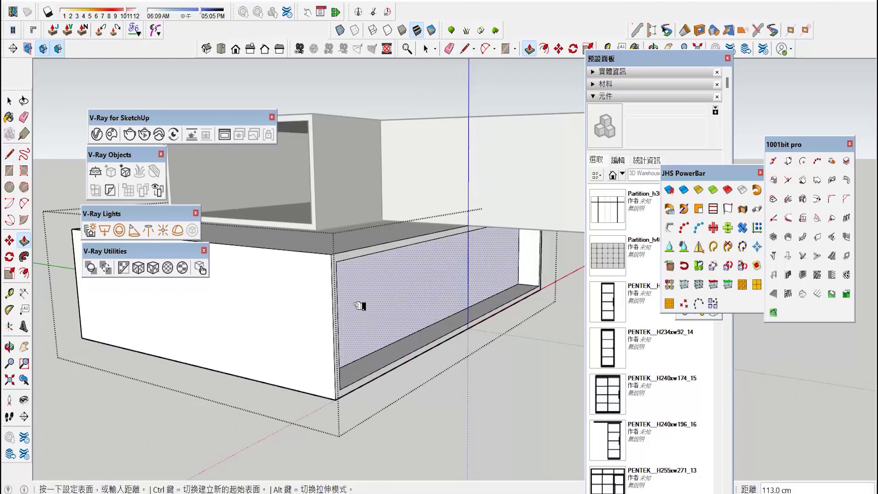
middle_click_drag(384, 310, 400, 316)
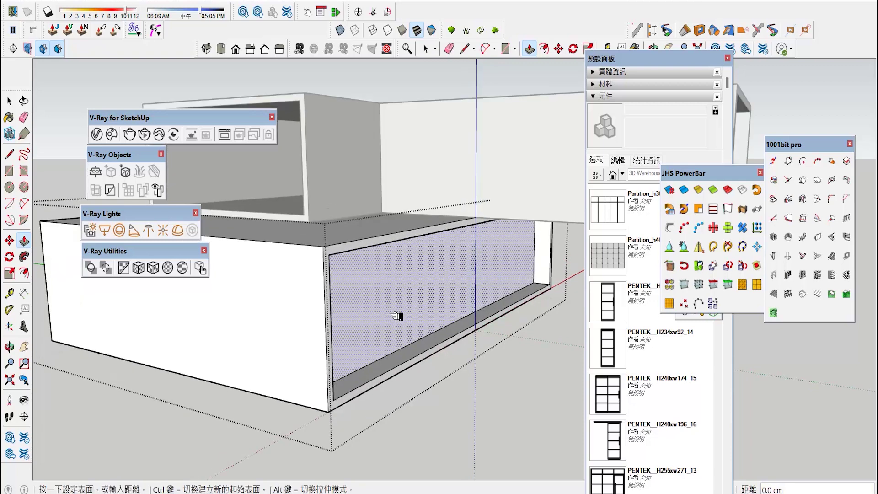
key("Return")
key("space")
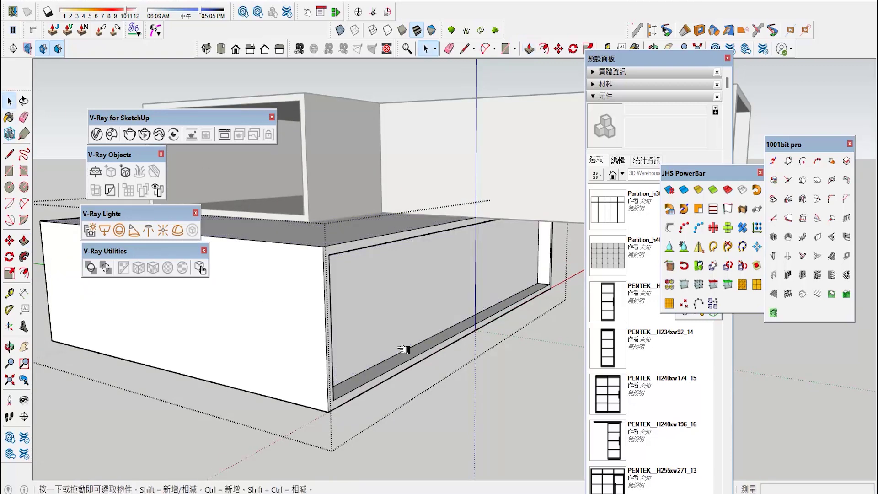
scroll(402, 329, "down", 3)
scroll(284, 342, "up", 2)
left_click(312, 306)
left_click(219, 377)
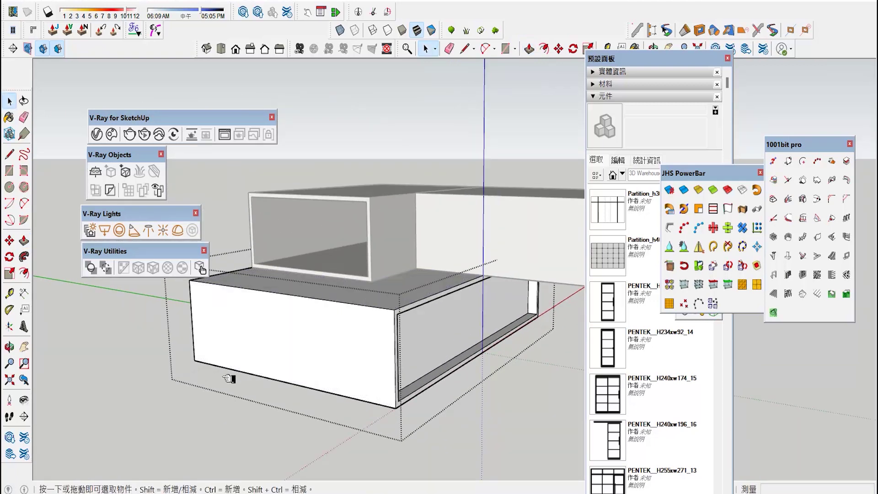
Leave the lower box group, open the front upper box group and move its open end outward to lengthen the box
left_click(202, 402)
double_click(344, 255)
left_click_drag(233, 169, 385, 340)
left_click(10, 348)
left_click_drag(543, 317, 320, 241)
left_click(9, 240)
left_click(432, 418)
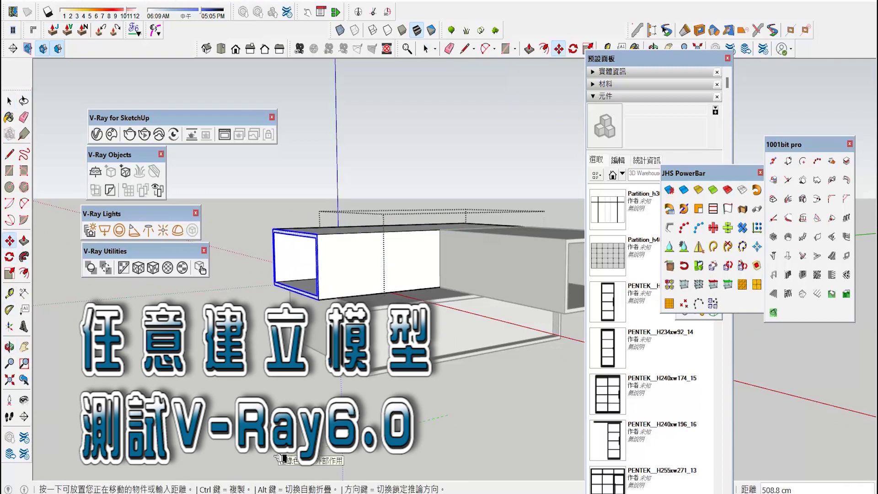
left_click(425, 297)
left_click(9, 100)
left_click(202, 304)
Open the other upper box group, close its opening with a 760 x 320 cm rectangle and push that face inward 40 cm
middle_click_drag(219, 311, 457, 309)
double_click(459, 309)
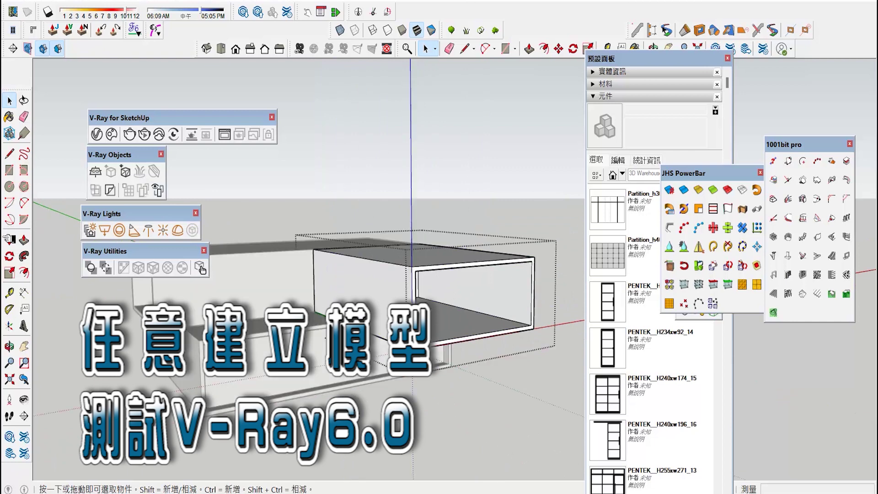
key("r")
left_click(531, 261)
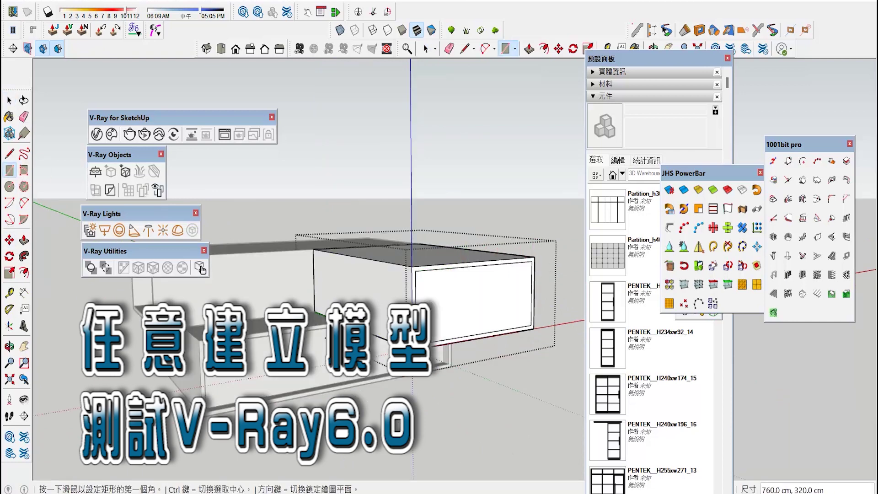
left_click(24, 239)
left_click(474, 316)
left_click(464, 312)
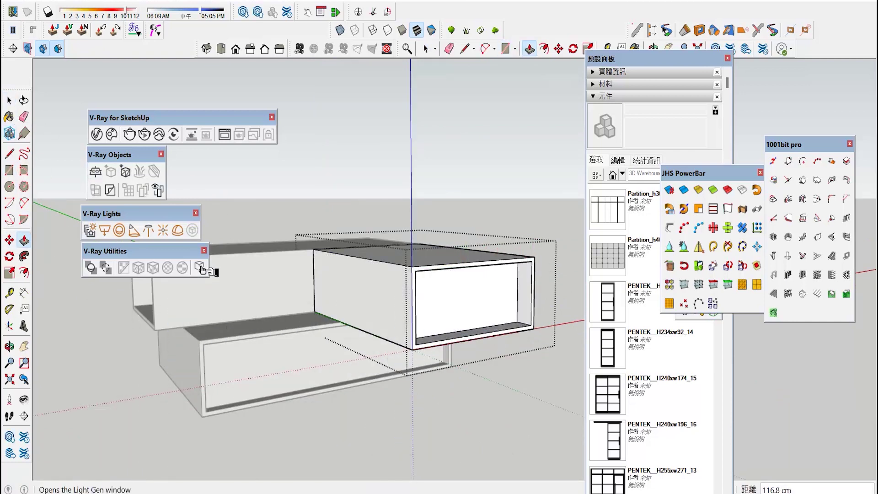
left_click(467, 313)
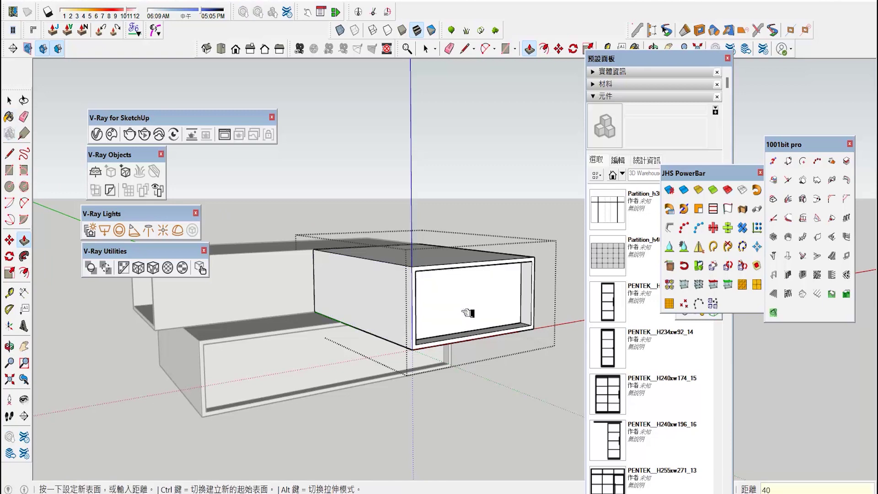
key("Return")
Explode both upper box groups into loose geometry
left_click(10, 349)
left_click_drag(123, 345, 283, 350)
scroll(283, 351, "down", 3)
scroll(274, 343, "up", 1)
left_click(10, 100)
left_click(424, 223)
right_click(337, 288)
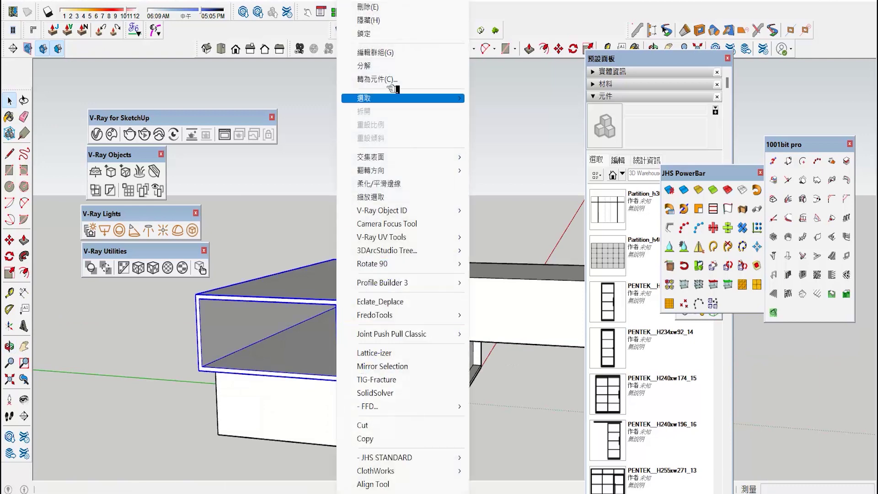
left_click(387, 67)
right_click(490, 297)
left_click(525, 67)
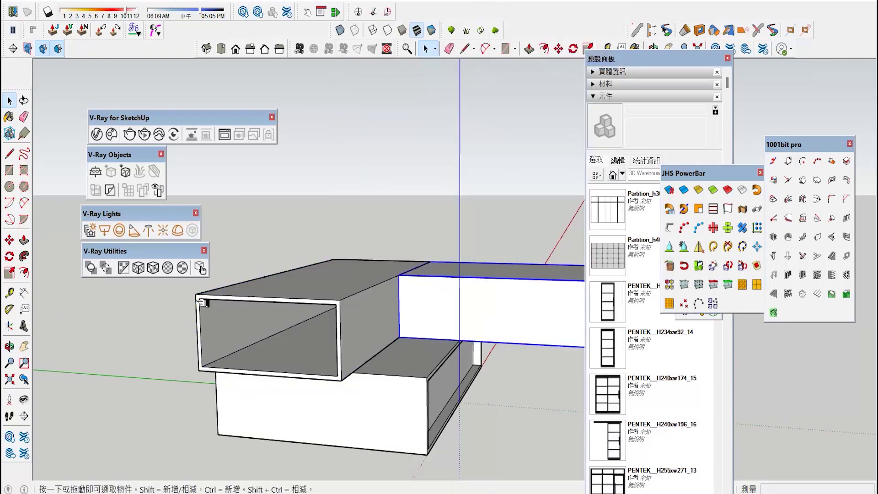
Push/Pull the rim around the front upper box's opening outward to extend the box farther beyond the lower box
scroll(357, 357, "up", 2)
scroll(363, 360, "down", 3)
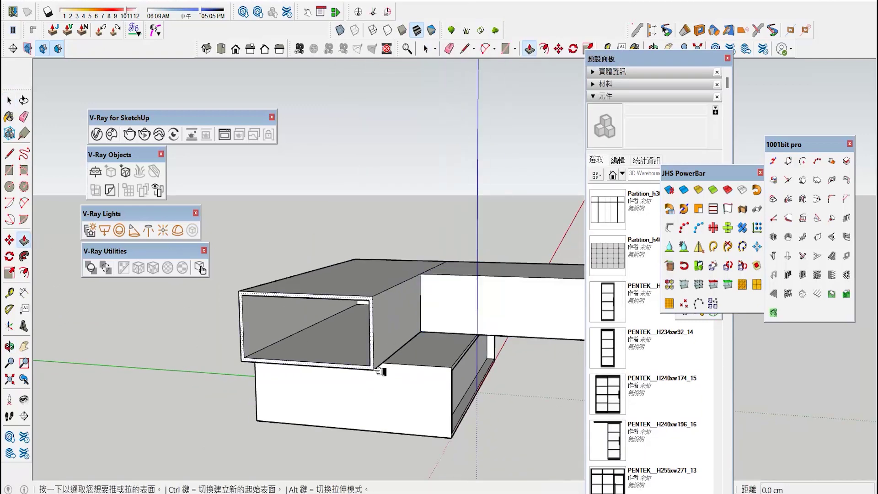
left_click_drag(371, 367, 320, 392)
Close the front upper box's opening with a rectangle and push the new face inward to form a recessed wall
left_click(10, 170)
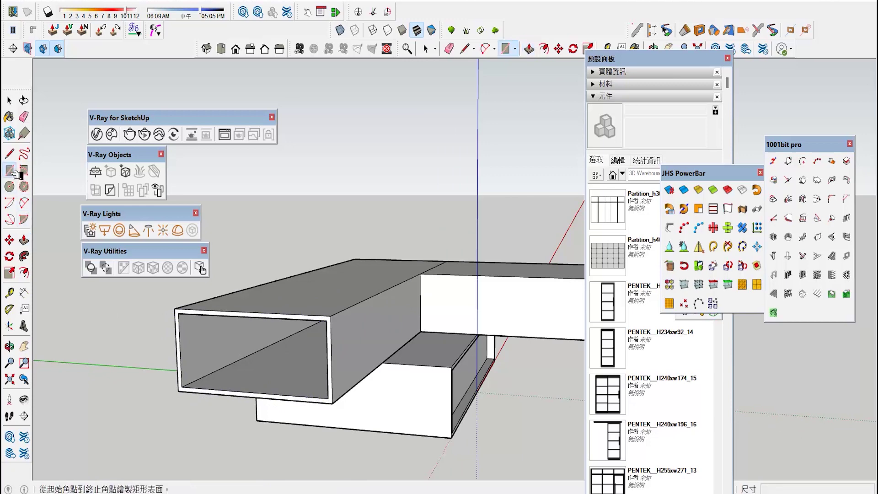
left_click(180, 313)
left_click(328, 398)
left_click(24, 240)
left_click_drag(315, 384, 291, 382)
key("Return")
Place a guide 40 cm below the top edge of the front upper box's inner side wall and draw a line along it
middle_click_drag(291, 382, 338, 356)
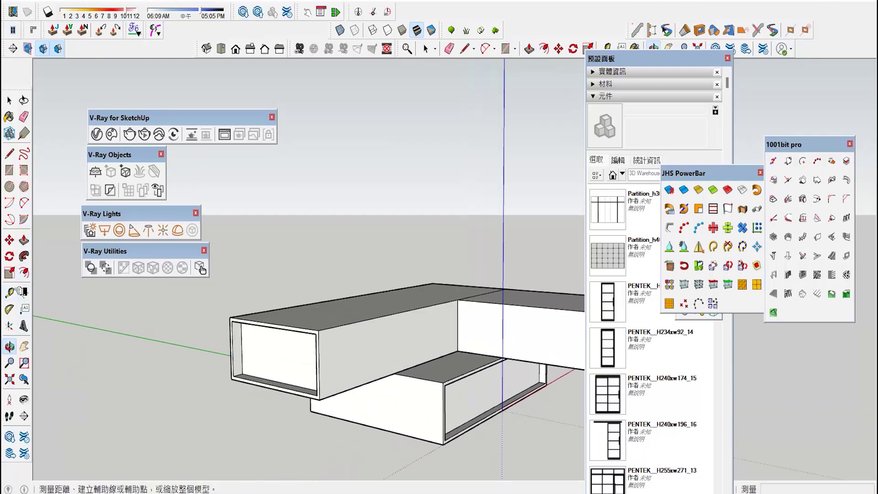
left_click(11, 290)
scroll(380, 316, "up", 2)
left_click(378, 313)
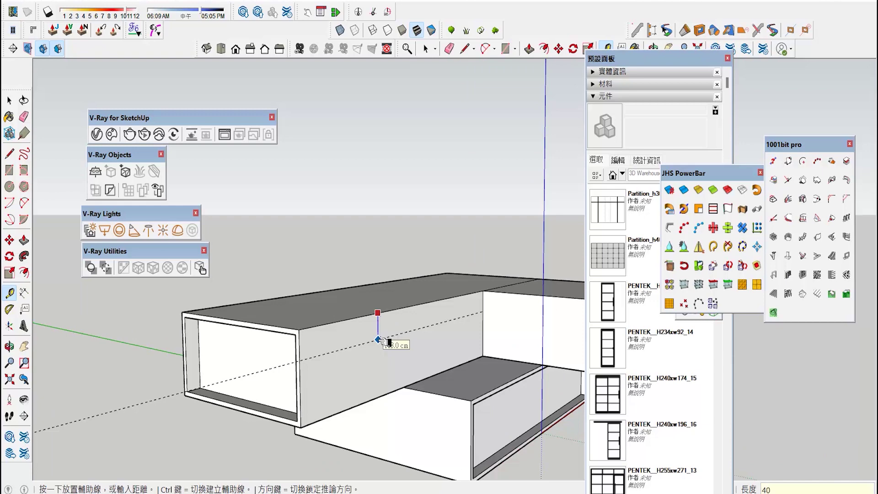
key("Return")
left_click(10, 156)
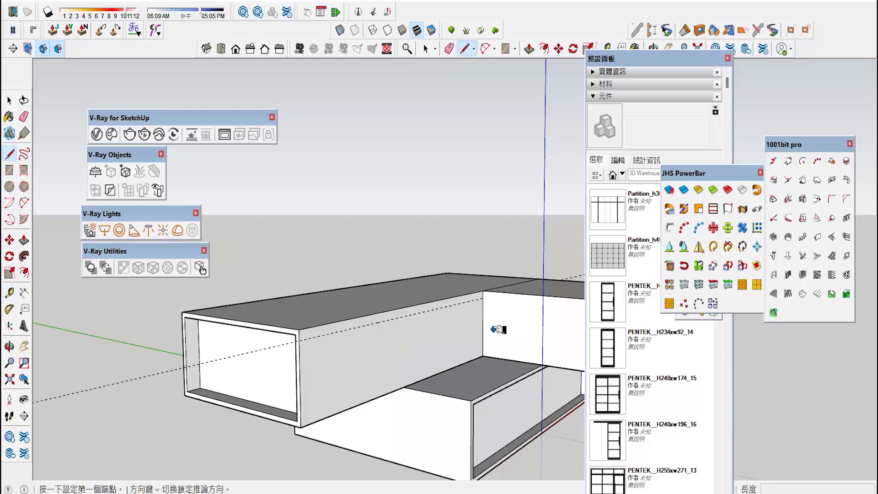
left_click(487, 293)
scroll(489, 298, "up", 3)
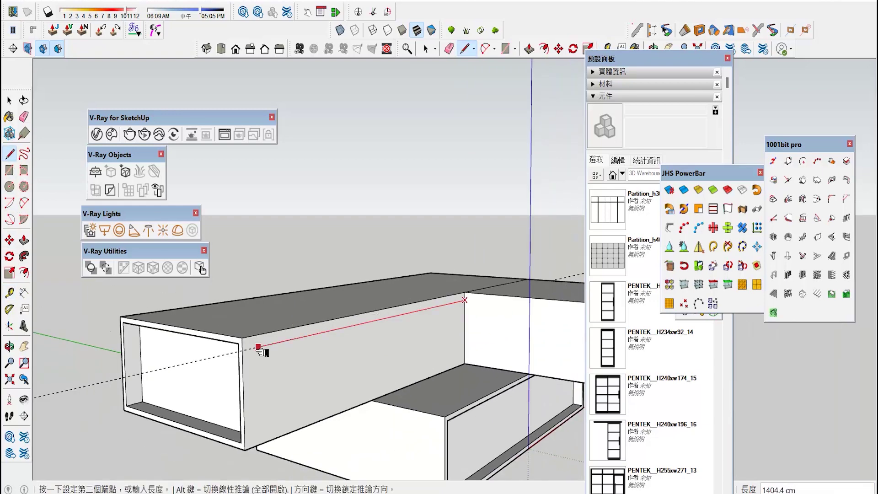
left_click(242, 350)
Explode the lower box group
left_click(24, 240)
scroll(354, 419, "down", 3)
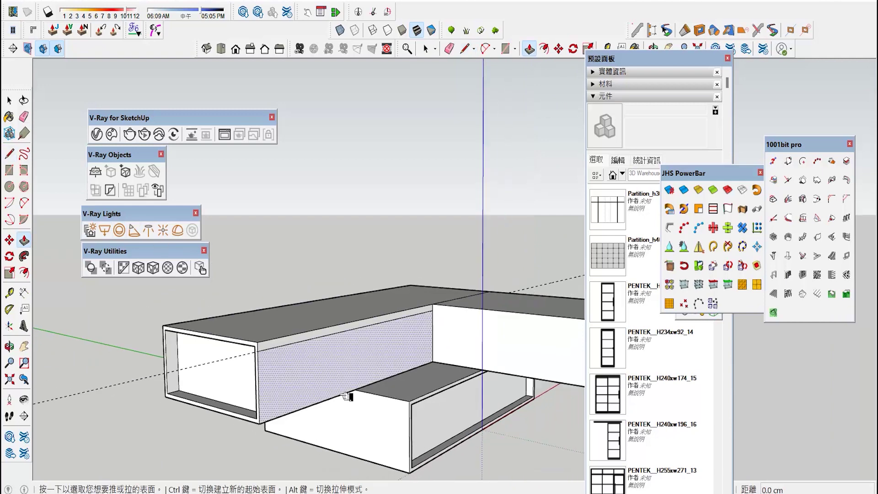
key("space")
left_click(354, 420)
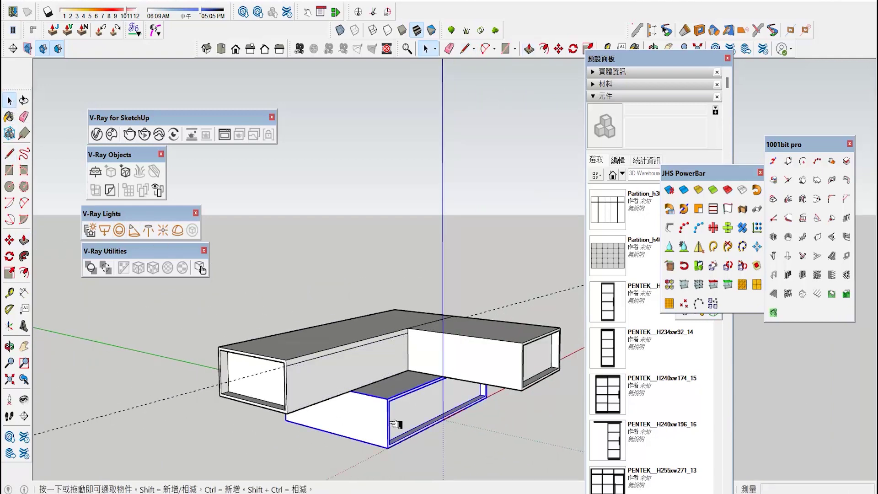
right_click(367, 414)
left_click(402, 69)
Push/Pull the lower box's end wall outward until it aligns with the end of the front upper box
scroll(443, 420, "down", 2)
scroll(399, 426, "up", 3)
left_click(375, 425)
left_click(23, 240)
left_click(408, 419)
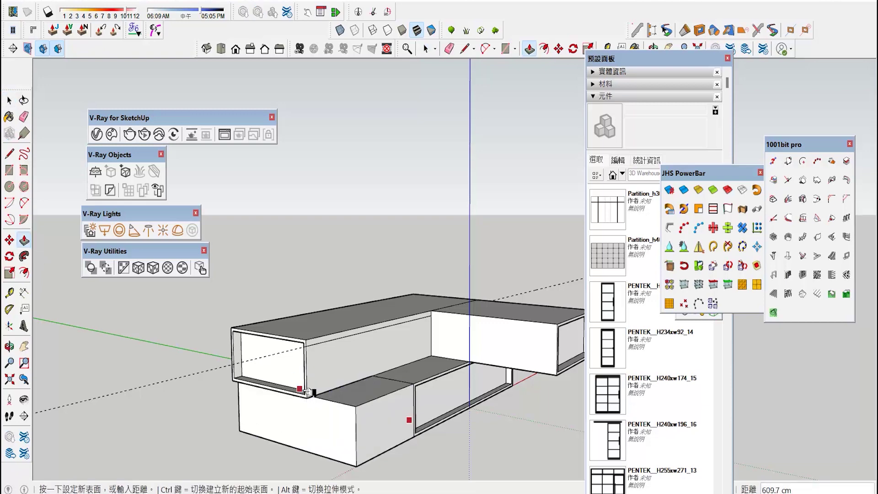
left_click(308, 394)
Offset the outline of the lower box extension's side face inward by 20 cm
scroll(443, 457, "up", 3)
key("f")
scroll(360, 406, "up", 2)
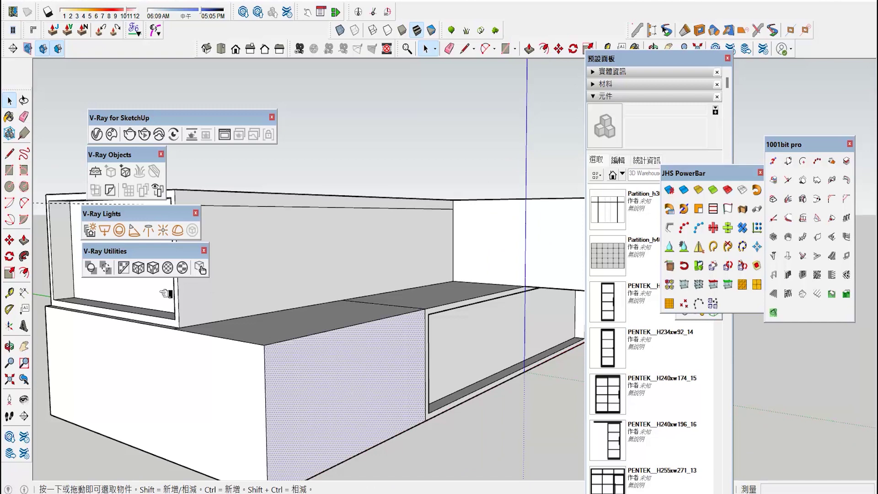
left_click(424, 372)
type("2")
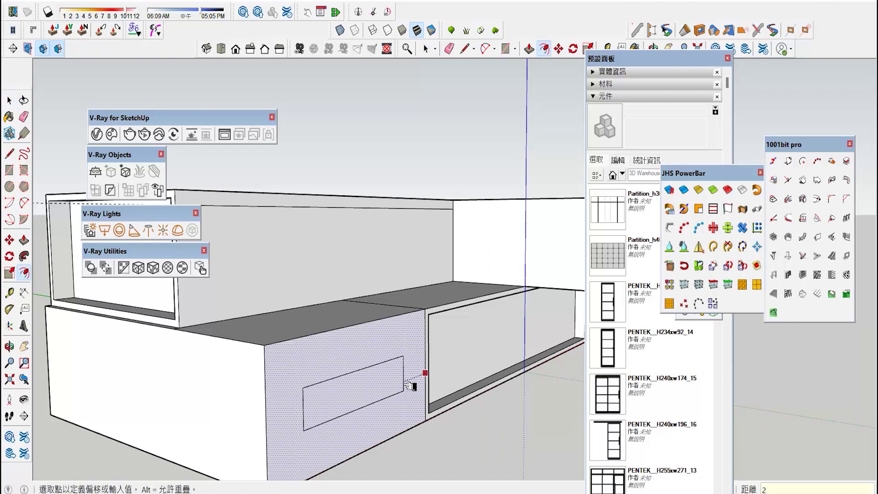
type("0")
key("Return")
Push the inset face inward to hollow out the lower extension and push its 20 cm floor through to remove it
left_click(27, 240)
scroll(398, 247, "down", 3)
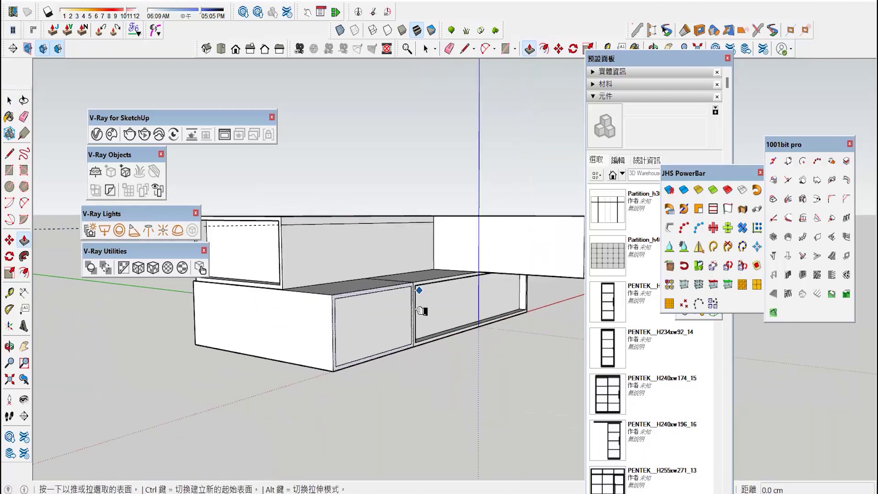
left_click(381, 342)
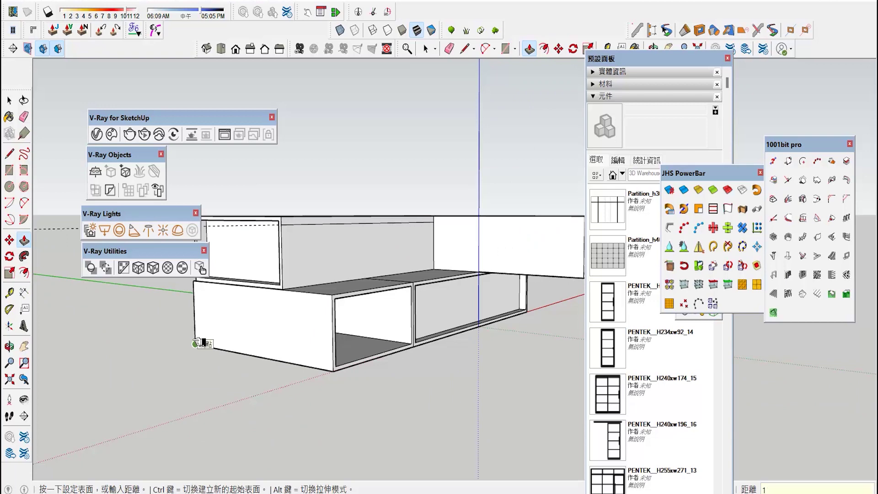
type("0")
key("Return")
left_click(366, 351)
left_click(388, 359)
Close the lower extension's opening with a line along the ground and push the resulting face inward 40 cm
scroll(449, 365, "up", 3)
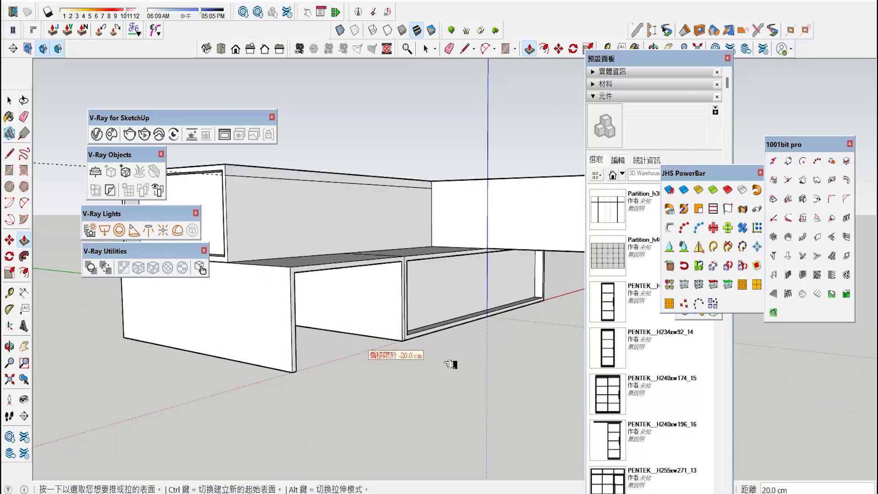
left_click(9, 153)
left_click(296, 370)
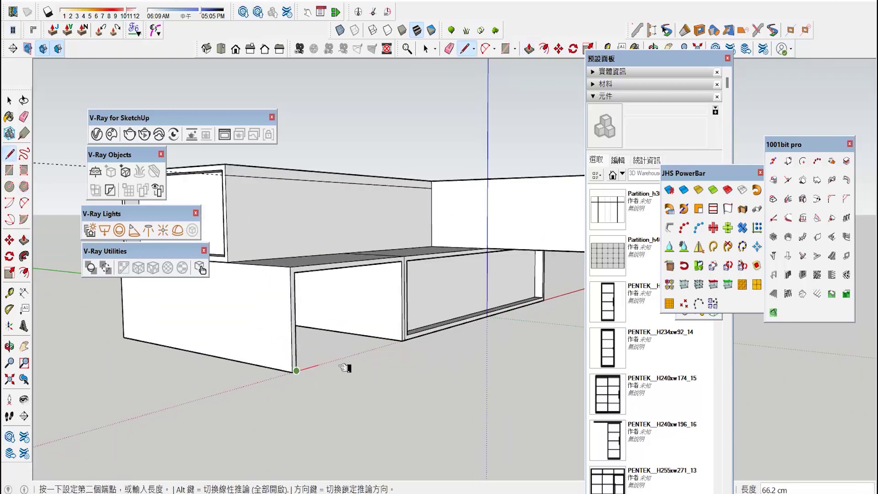
left_click(402, 342)
key("p")
left_click(361, 315)
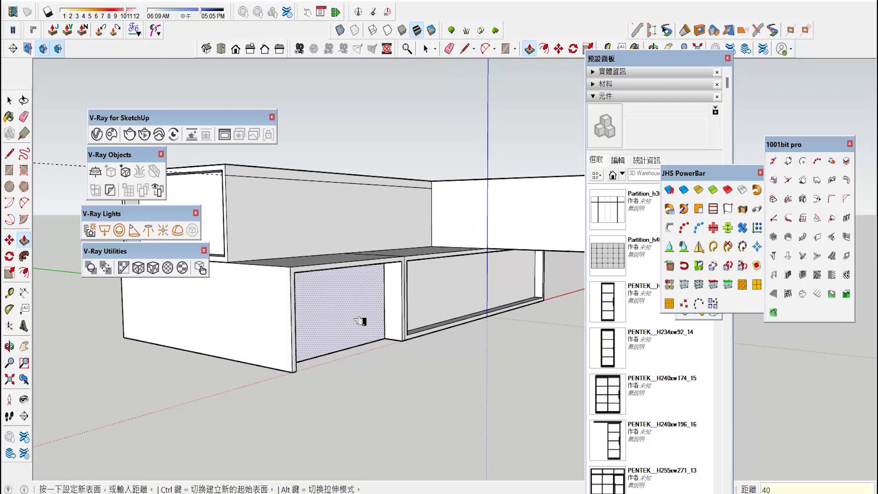
key("Return")
Browse the door and window components and move the JHS PowerBar toolbar clear of the component list
left_click(10, 346)
left_click_drag(457, 359, 439, 378)
scroll(439, 377, "down", 3)
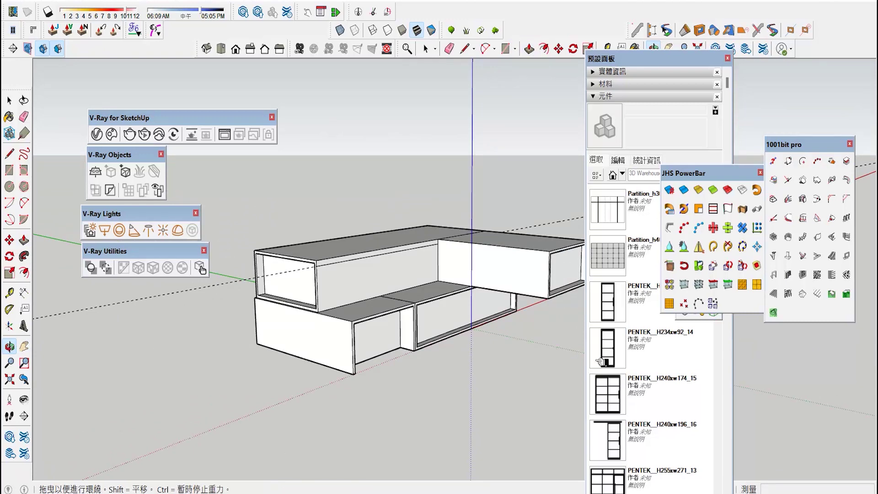
scroll(412, 316, "up", 2)
scroll(623, 407, "down", 8)
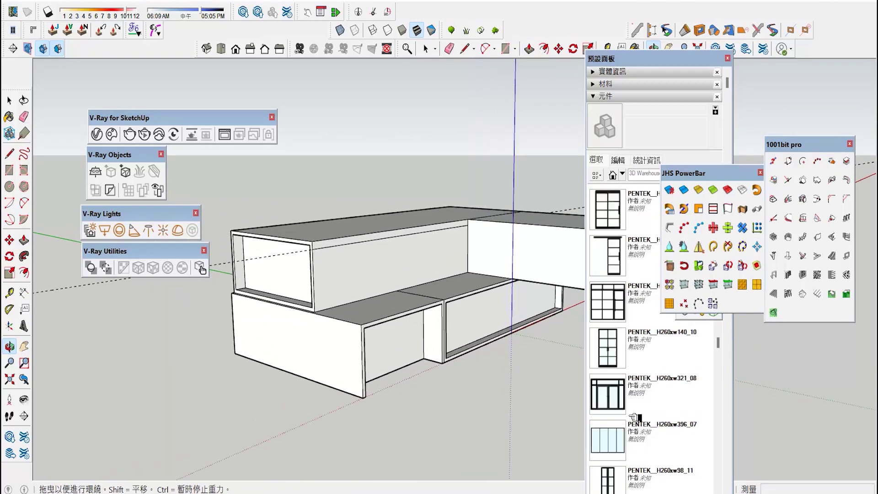
left_click_drag(717, 173, 812, 336)
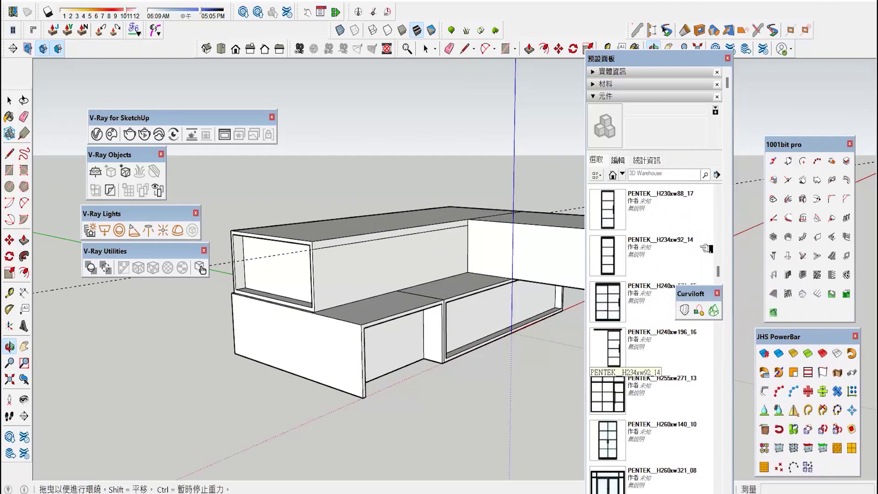
Start opening a local component collection and look through the subfolders of the Upload folder
left_click(716, 174)
left_click(768, 178)
scroll(294, 254, "down", 3)
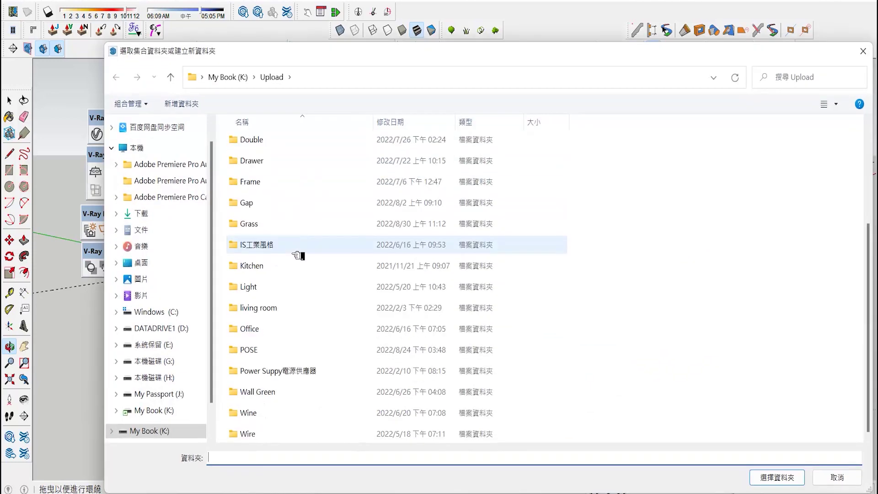
scroll(266, 209, "up", 2)
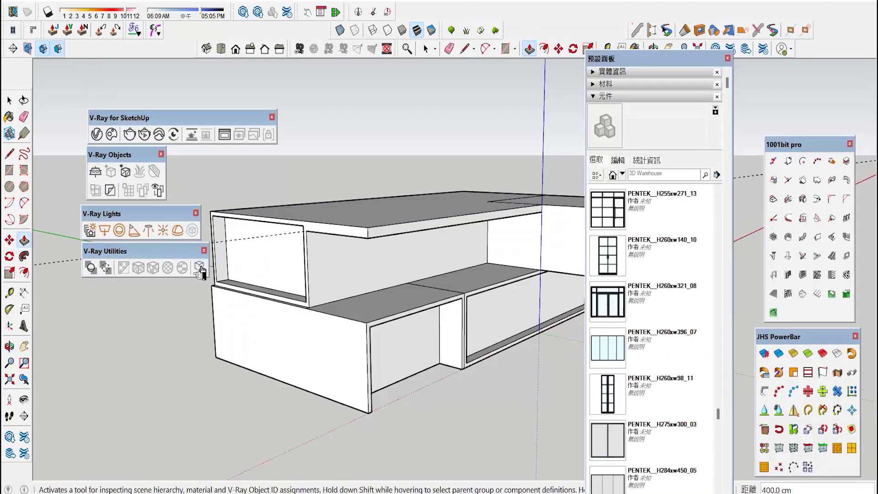
Place guides 270 cm above the bottom edges of the front upper box's recessed end wall and its side wall
key("t")
scroll(251, 275, "up", 2)
scroll(251, 276, "up", 2)
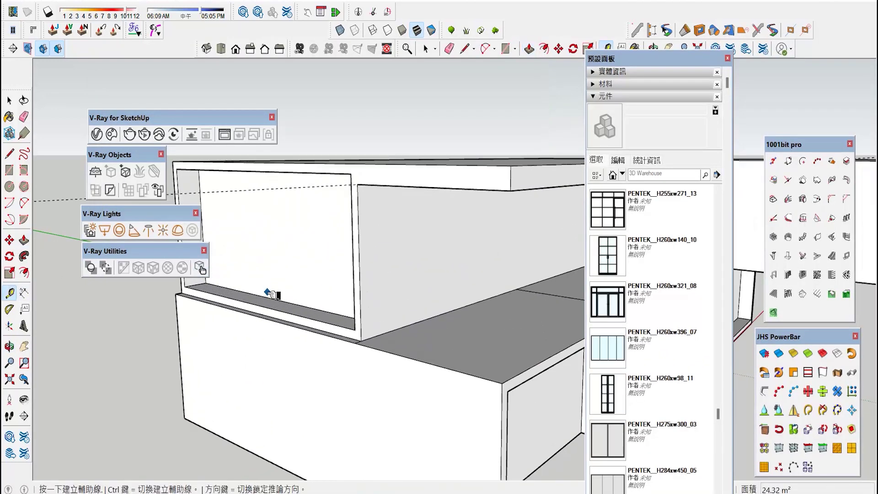
left_click(268, 292)
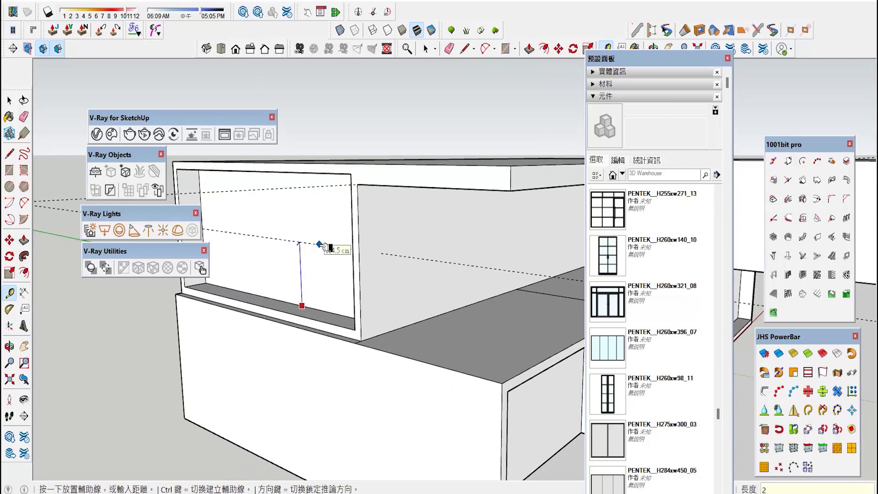
left_click(320, 245)
left_click(429, 318)
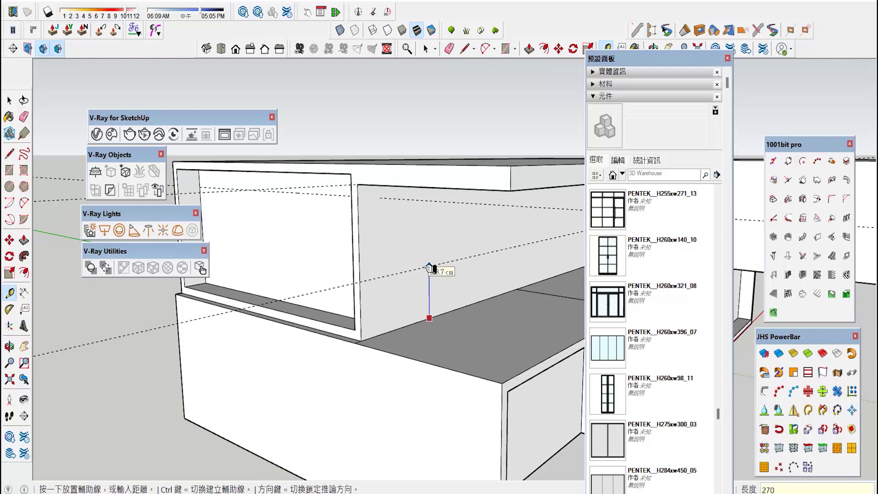
left_click(429, 268)
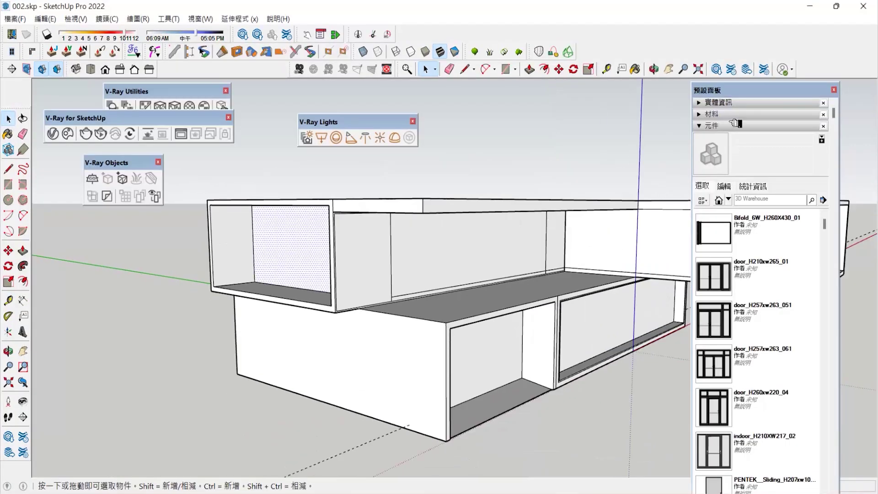
Paint the upper boxes' roof edge faces with Color_008
key("b")
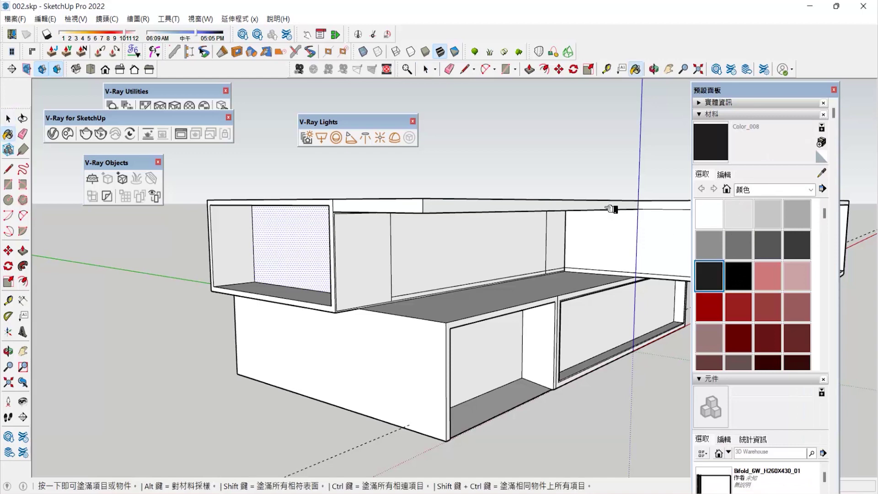
left_click(615, 210)
left_click(332, 207)
Offset the outline of the other upper box's long side wall inward to create a framed inner face
scroll(320, 224, "down", 4)
scroll(577, 209, "up", 5)
mouse_move(243, 294)
middle_mouse_down()
mouse_move(322, 259)
mouse_move(49, 292)
middle_mouse_up()
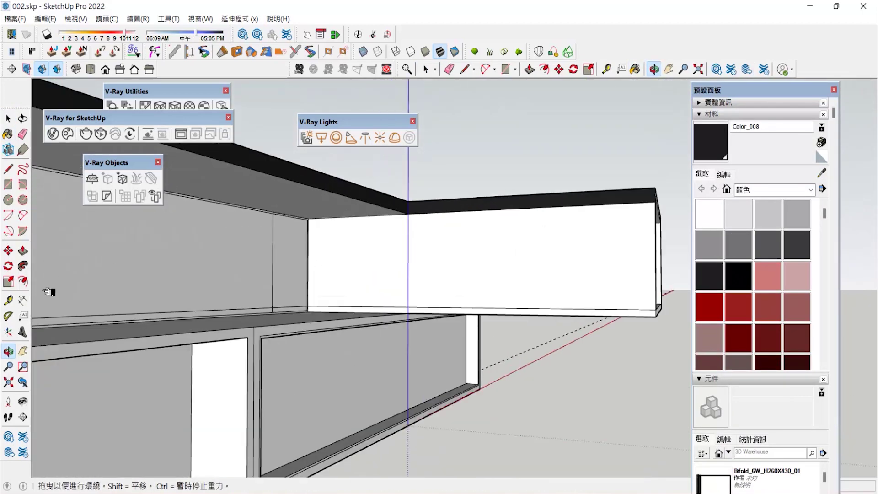
left_click(455, 261)
left_click(454, 256)
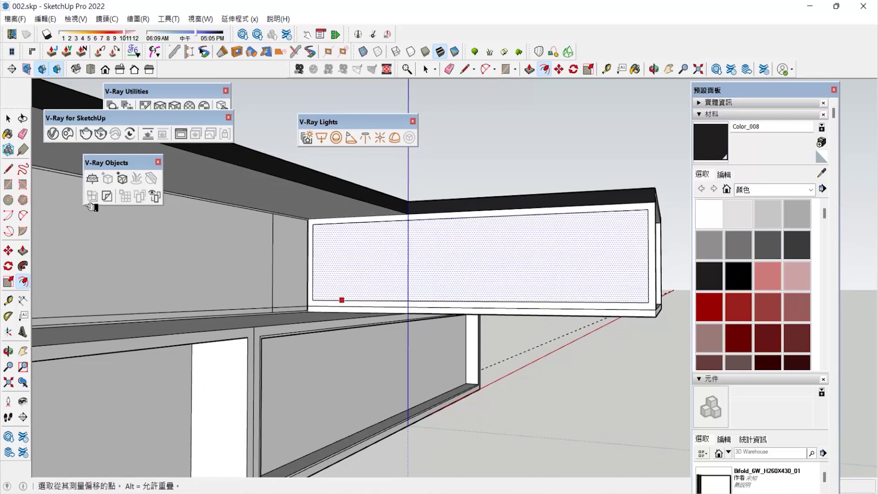
Draw a square panel across the middle of the framed side wall and push the section next to the inner corner inward as a recessed opening
key("r")
left_click(432, 218)
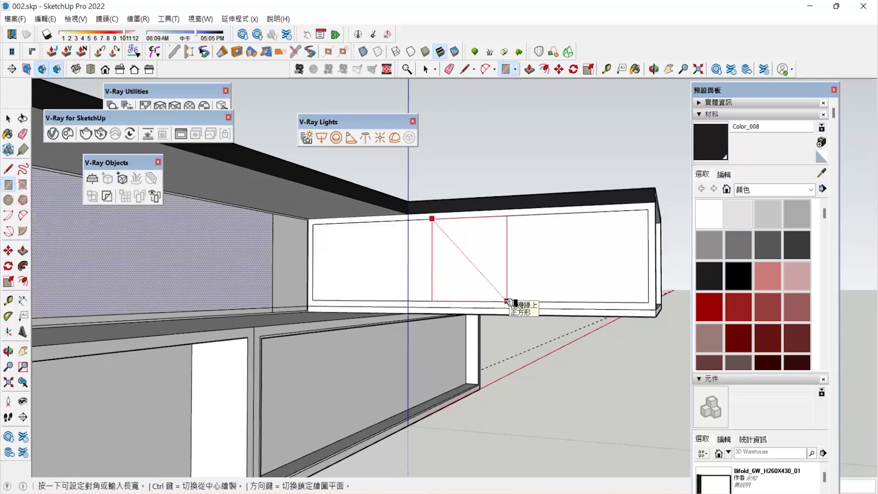
left_click(508, 302)
middle_click_drag(508, 301, 149, 266)
key("p")
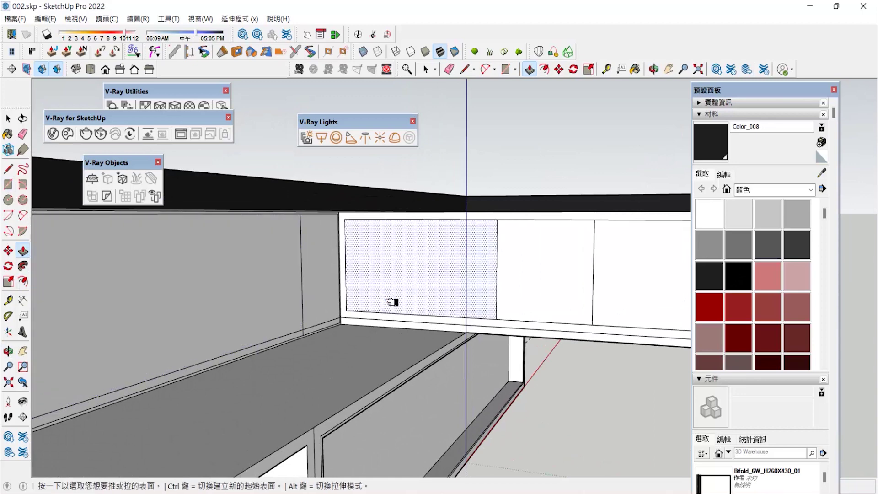
left_click_drag(391, 302, 365, 297)
Measure the new opening's height and select its bottom edge as the path for a window assembly
key("t")
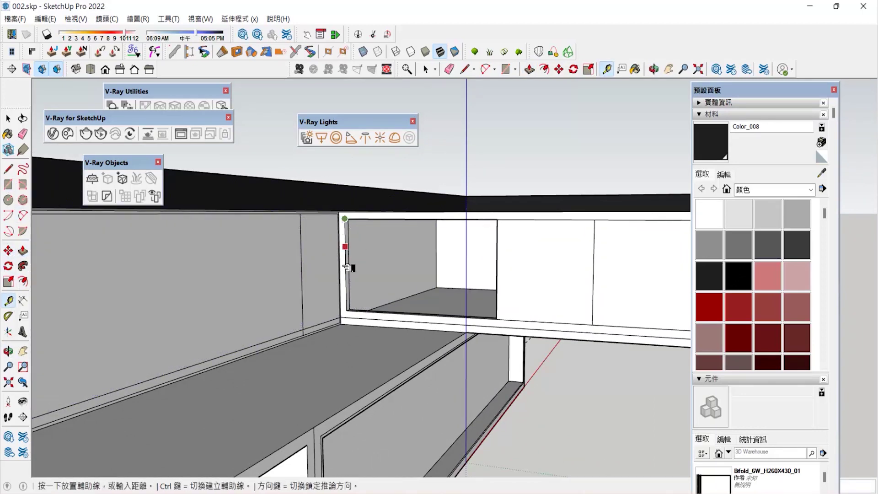
left_click(346, 310)
left_click(10, 119)
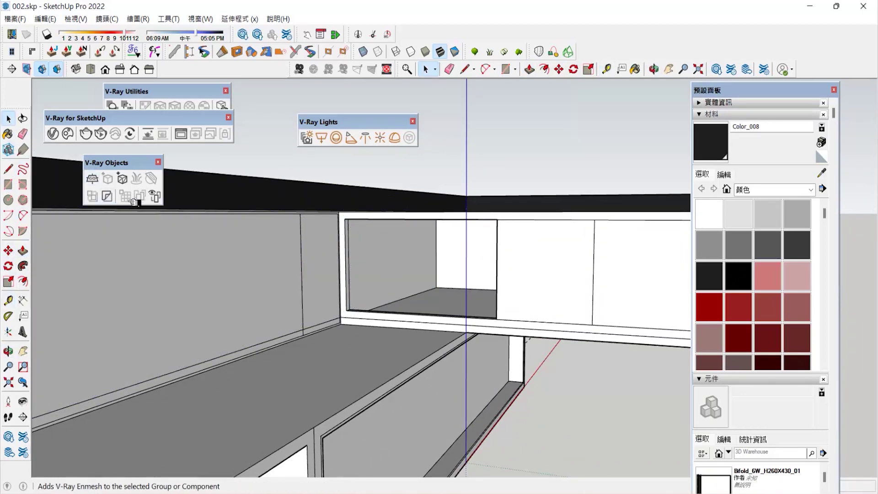
scroll(366, 283, "up", 5)
left_click(376, 316)
scroll(356, 193, "down", 2)
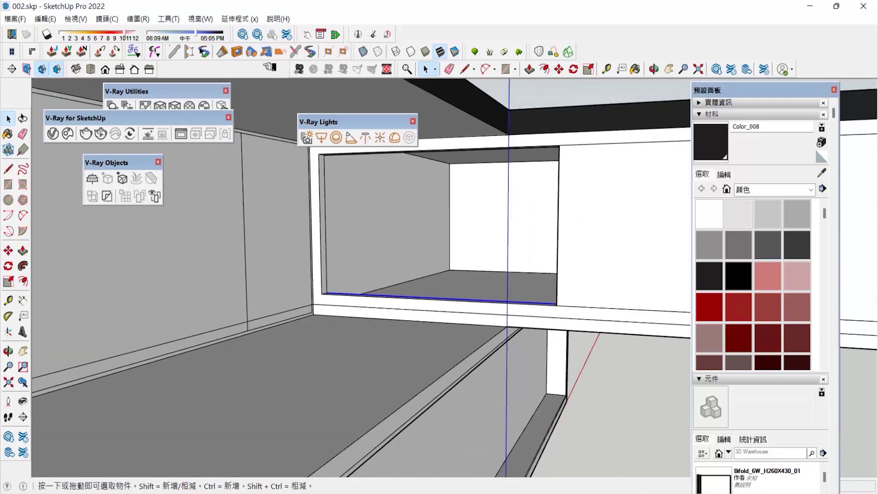
Load the WindowsxW90cmxH240_0928_08 assembly from the Windows folder and set its height to 260 cm
left_click(202, 52)
left_click(727, 103)
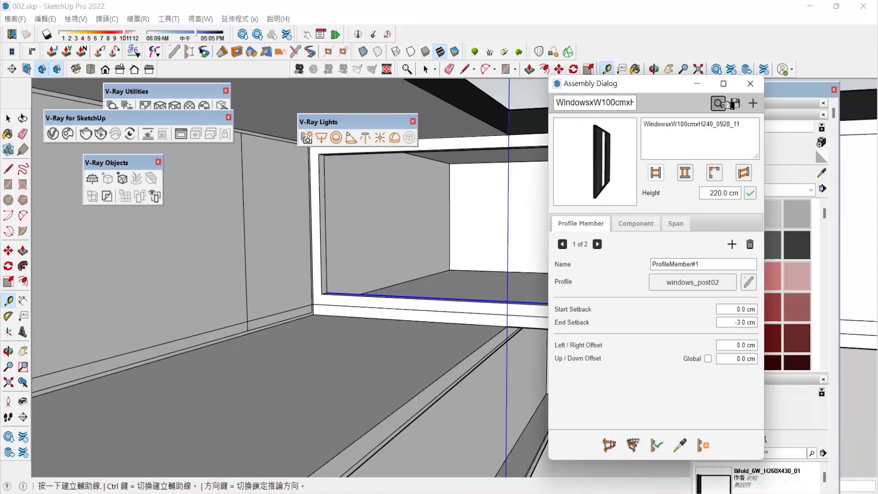
left_click(726, 104)
scroll(649, 265, "down", 15)
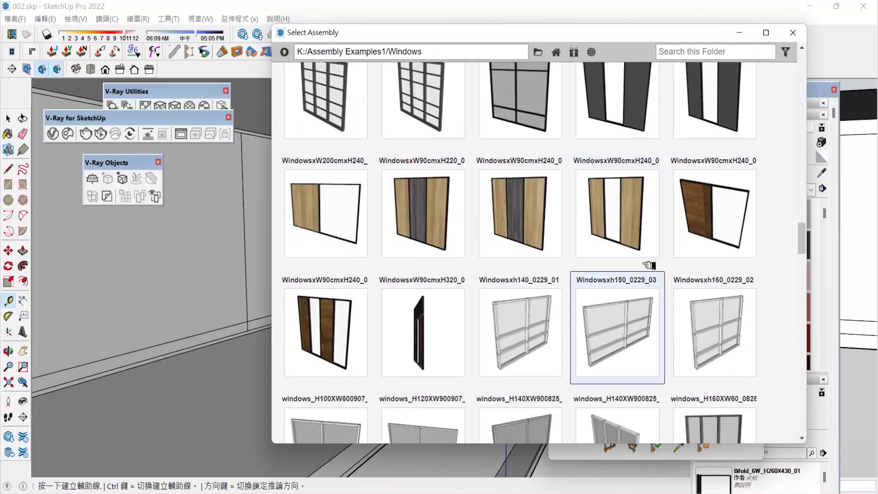
left_click(630, 232)
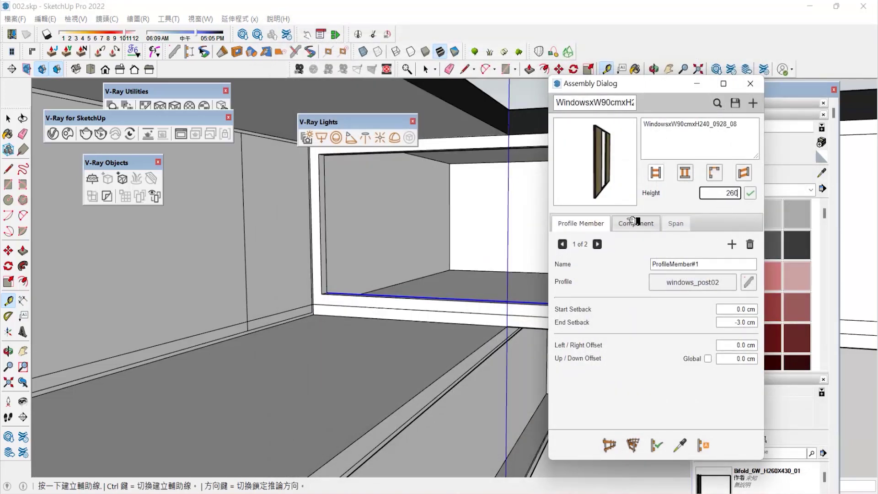
Build the window assembly along the selected bottom edge of the opening and apply the 260 cm height to it
left_click(646, 224)
scroll(370, 293, "down", 2)
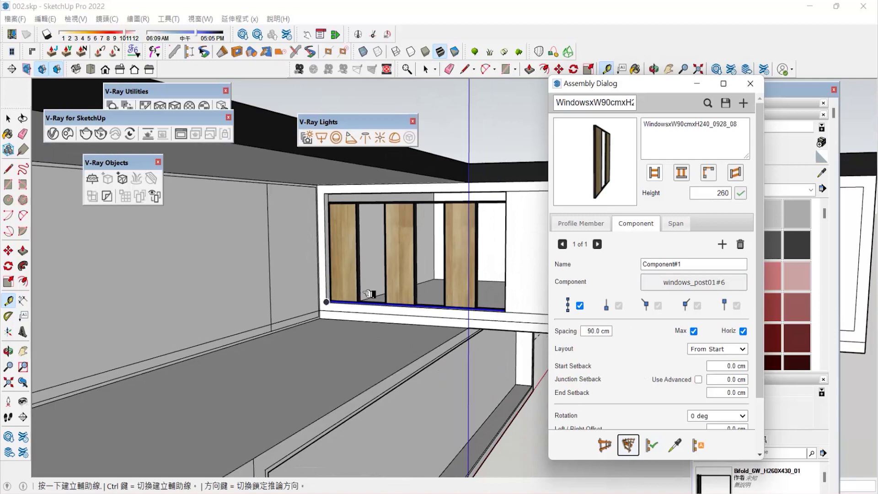
left_click(9, 119)
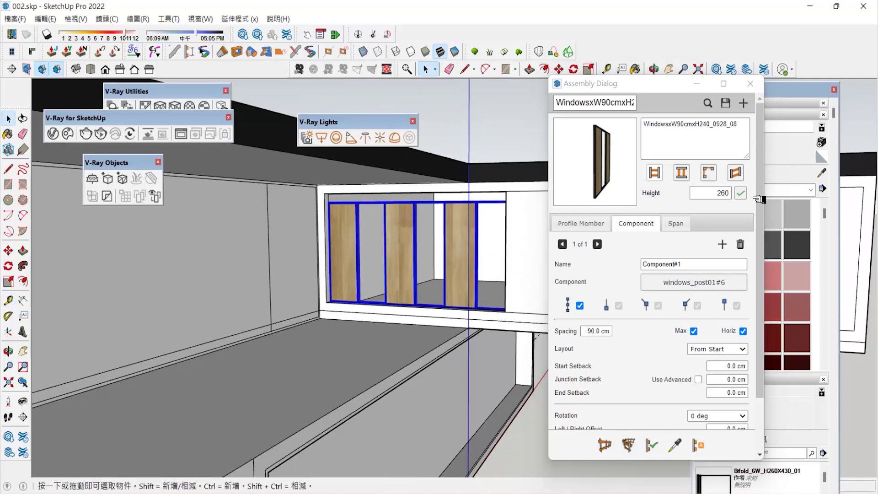
left_click(740, 193)
scroll(302, 288, "down", 3)
Glaze the wall's outer section with Windowizer4: 1 vertical and 4 horizontal panes, 5.1 cm frame thickness and inset, 0.5 cm glass, Color_008 frame, Translucent Glass Gray glass
scroll(491, 279, "up", 2)
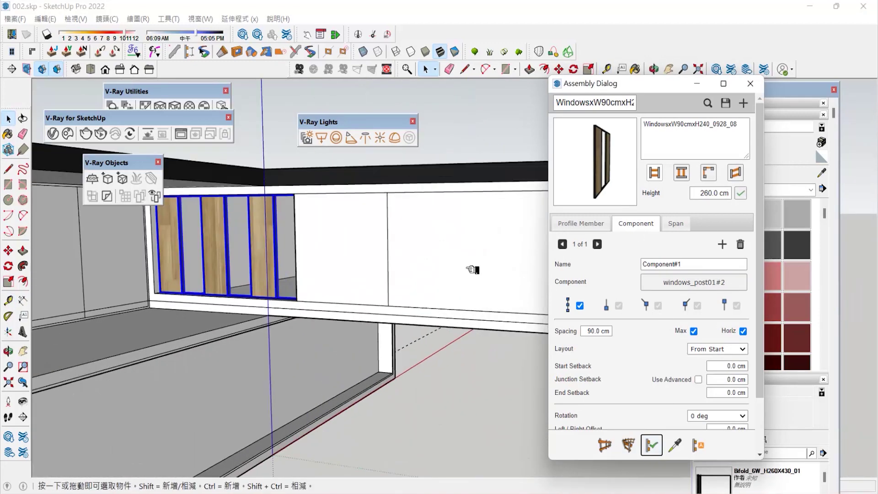
left_click(456, 270)
right_click(451, 261)
scroll(526, 412, "down", 5)
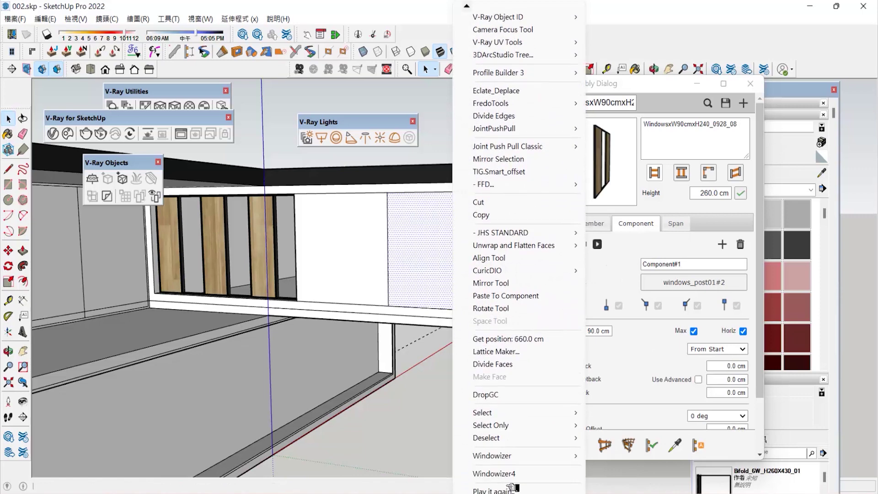
left_click(498, 471)
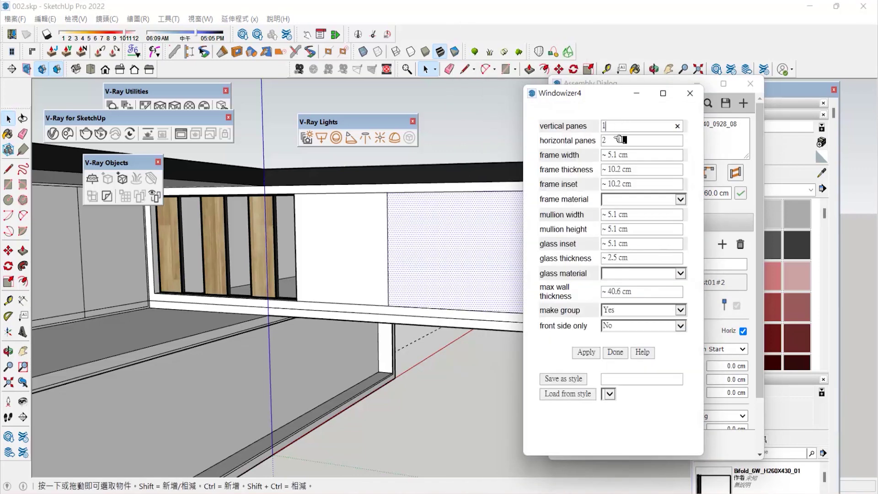
left_click(609, 199)
left_click(639, 354)
left_click(655, 270)
left_click(658, 423)
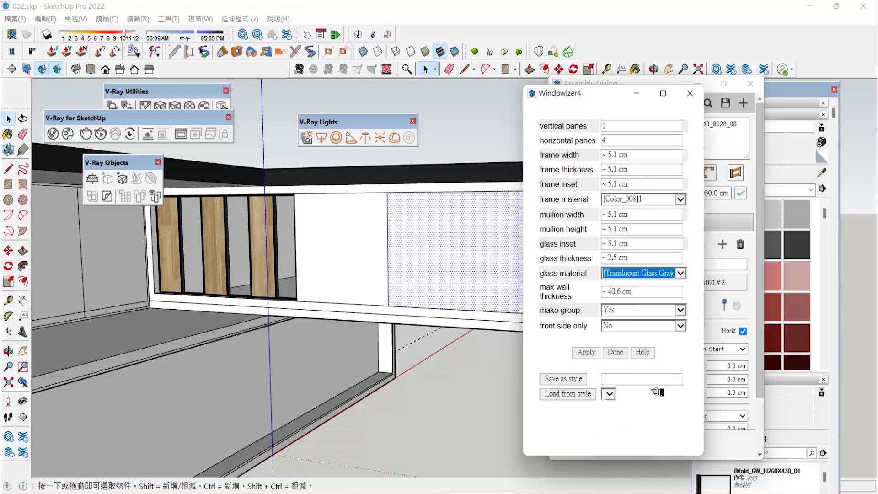
left_click(423, 296)
scroll(378, 276, "down", 1)
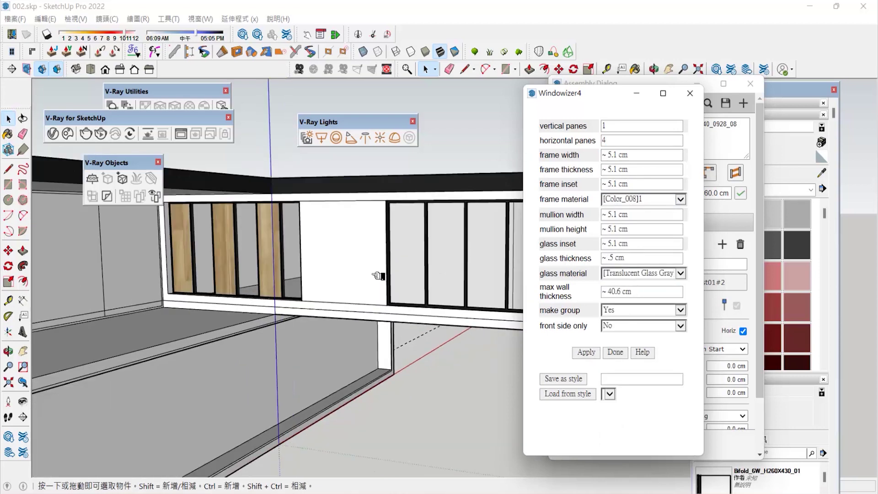
Undo the four-pane window so the outer wall section is a plain face again
scroll(49, 253, "down", 2)
key("p")
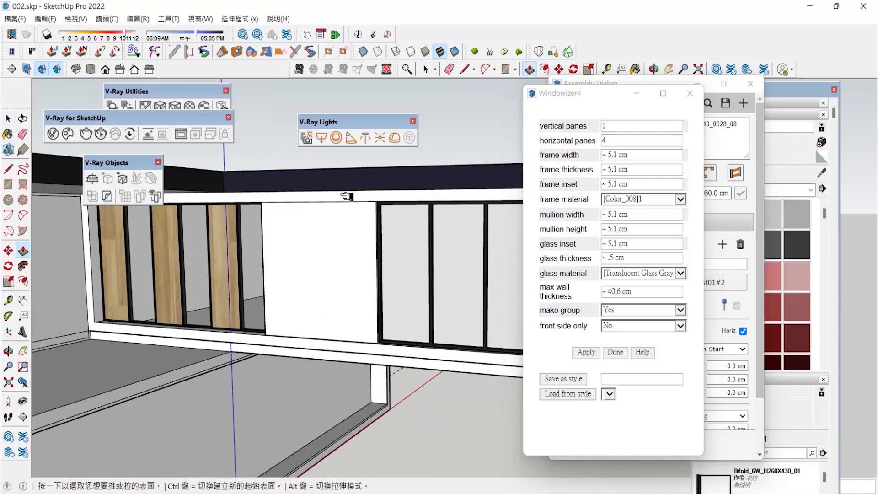
scroll(411, 275, "up", 2)
key("space")
left_click(363, 274)
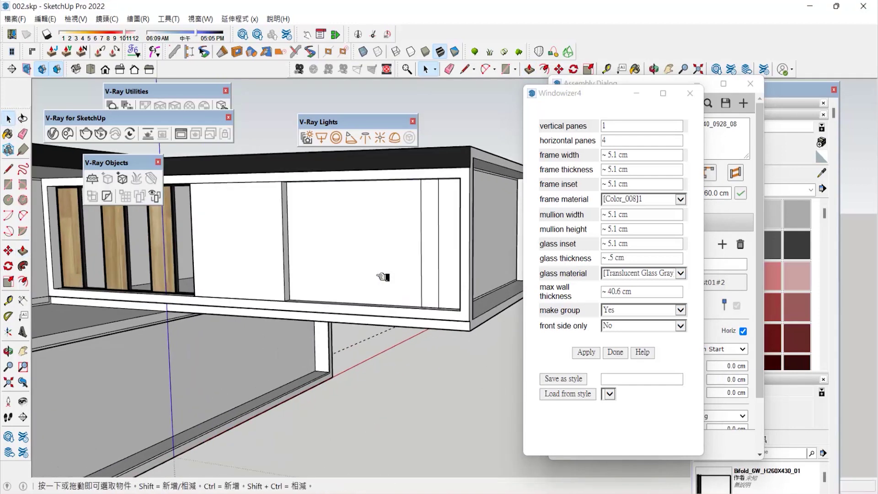
scroll(362, 273, "up", 2)
key("ctrl+z")
Split the outer wall section with a vertical line and glaze its inner part with a window of 3 vertical and 3 horizontal panes
key("l")
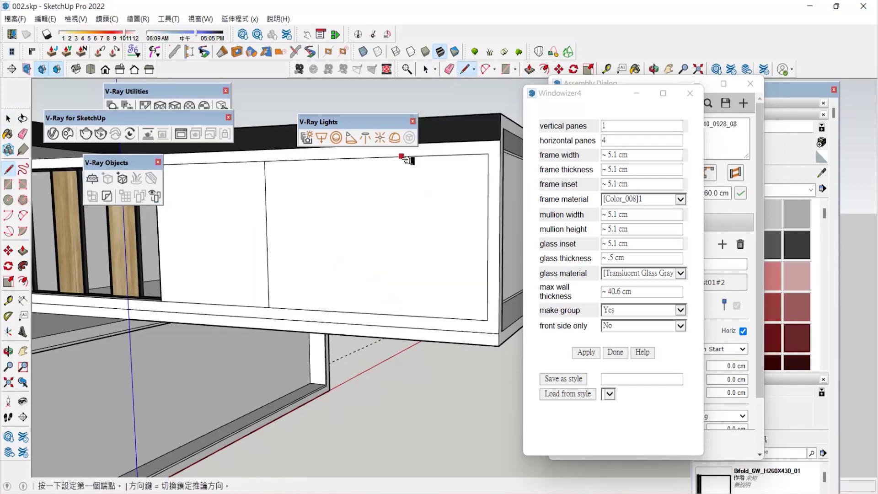
left_click(401, 156)
left_click(403, 316)
key("space")
left_click(365, 274)
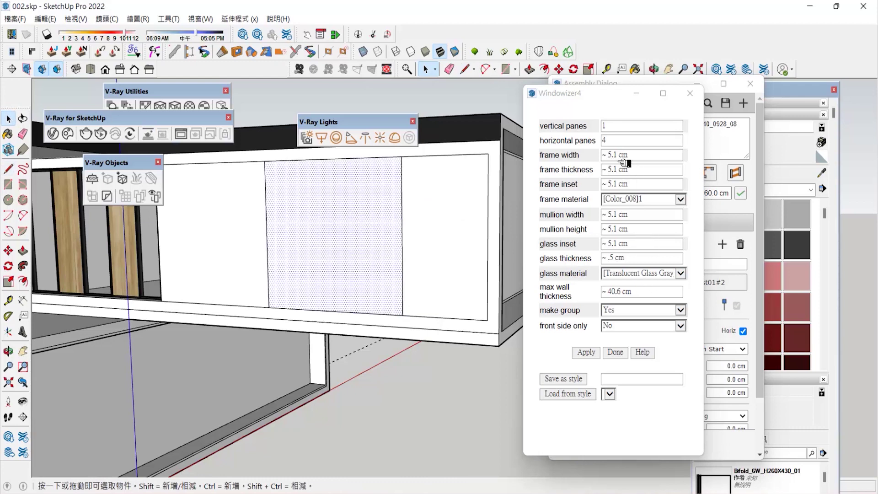
left_click(594, 351)
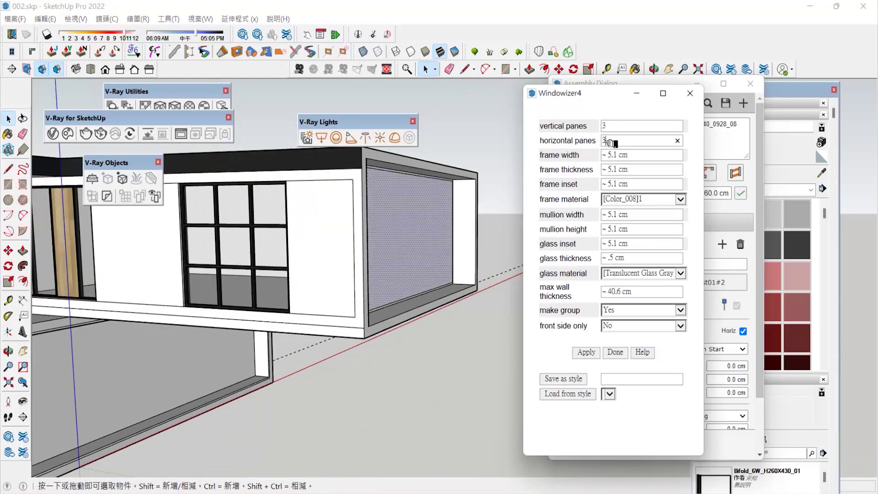
Glaze the same box's recessed end wall with a window of 1 vertical and 5 horizontal panes
left_click(583, 349)
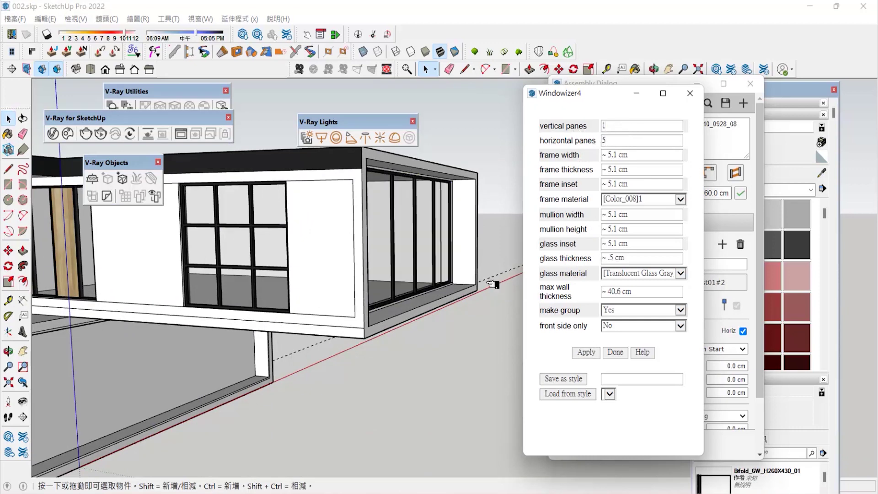
scroll(490, 284, "down", 5)
Try the same five-pane window directly on the front upper box's recessed end wall, and undo it
middle_click_drag(292, 283, 502, 288)
scroll(192, 279, "up", 5)
left_click(251, 252)
left_click(585, 351)
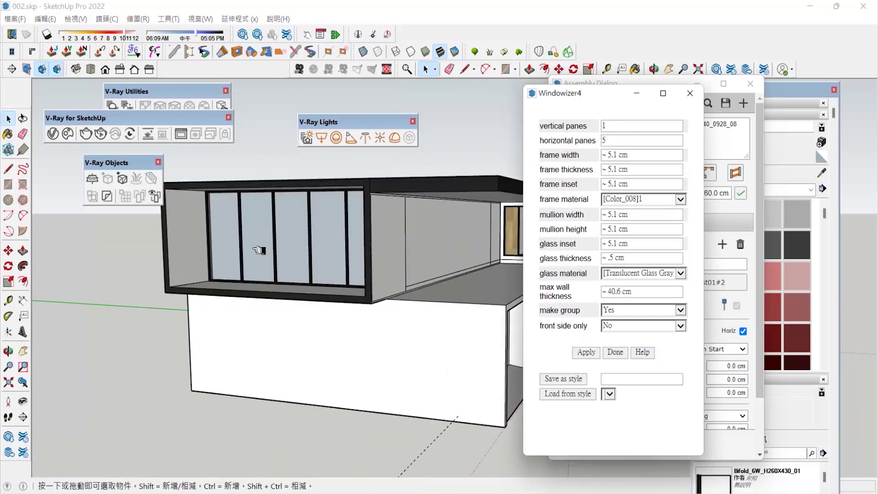
scroll(251, 274, "up", 3)
scroll(251, 286, "up", 3)
key("ctrl+z")
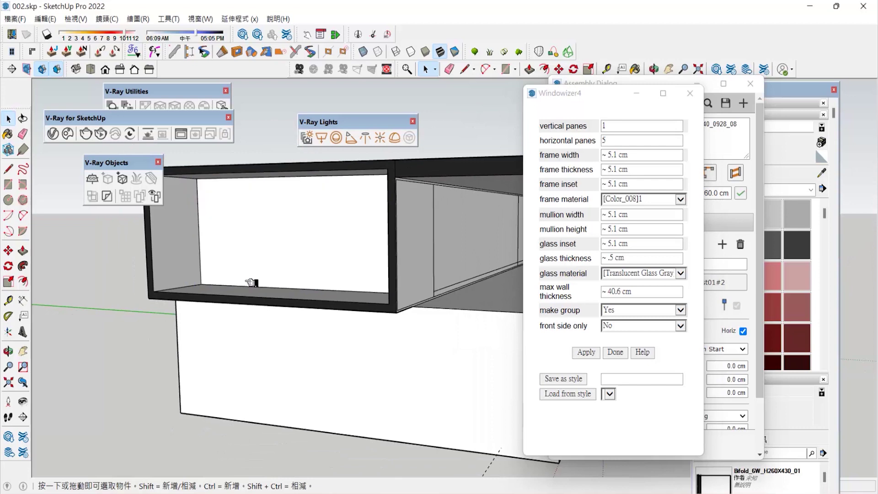
Offset the front upper box's recessed end wall inward by 5 cm and glaze the inner face with the five-pane window
left_click(268, 256)
left_click(23, 281)
scroll(353, 261, "up", 2)
left_click(312, 258)
type("5")
key("Return")
left_click(9, 119)
left_click(364, 243)
left_click(585, 353)
Draw two closely spaced vertical lines down the front upper box's side wall to divide it into two panels
scroll(293, 288, "down", 5)
scroll(338, 267, "up", 2)
middle_click_drag(388, 268, 301, 241)
scroll(398, 261, "up", 5)
key("l")
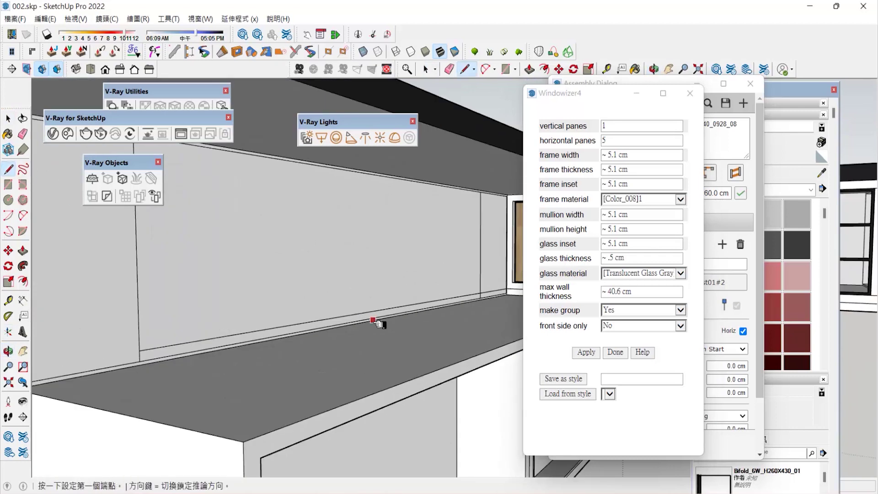
middle_click_drag(384, 315, 383, 210)
left_click(384, 185)
left_click(384, 310)
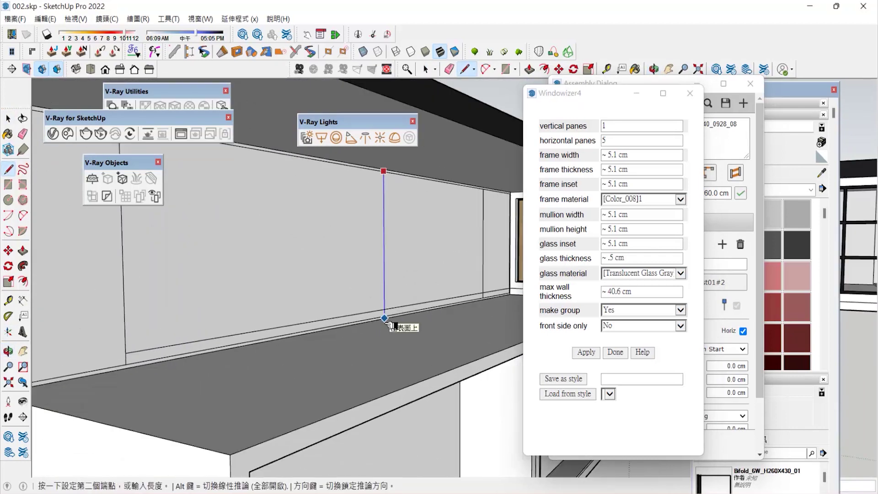
scroll(384, 310, "up", 1)
left_click(371, 169)
left_click(372, 320)
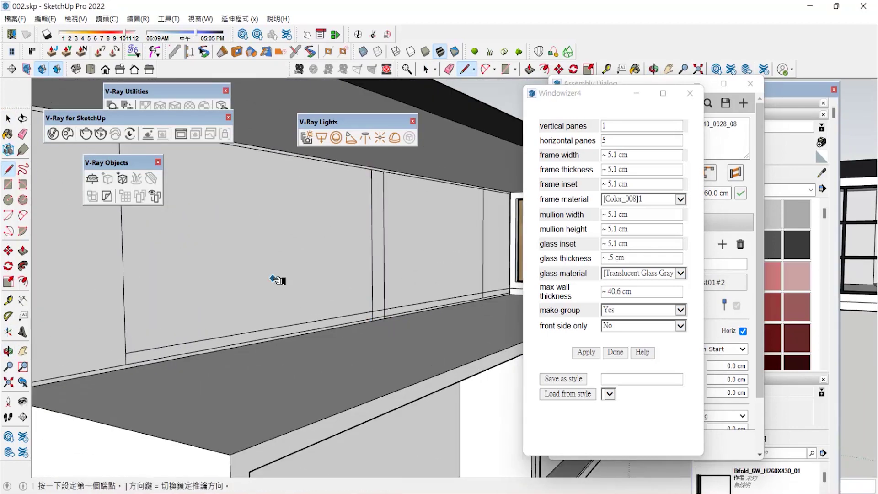
Glaze the side wall's larger panel with a window of 6 vertical and 5 horizontal panes
left_click(14, 120)
left_click(318, 268)
scroll(343, 270, "down", 3)
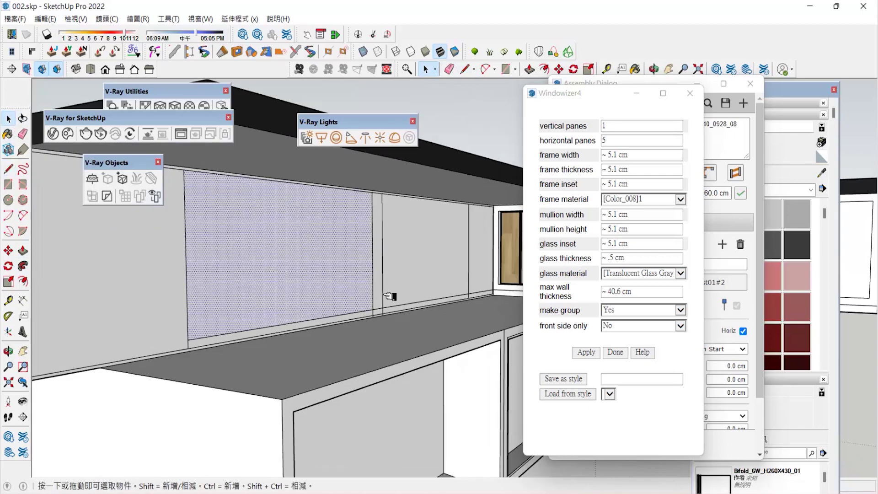
scroll(368, 271, "up", 3)
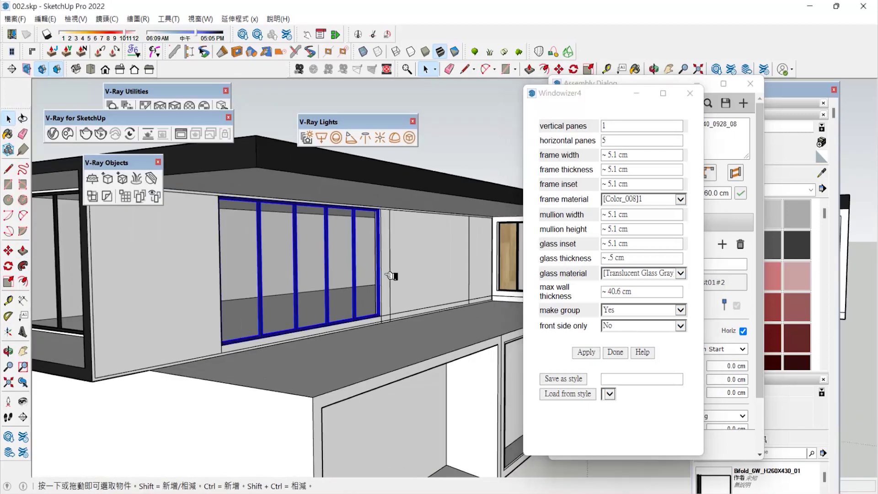
double_click(604, 126)
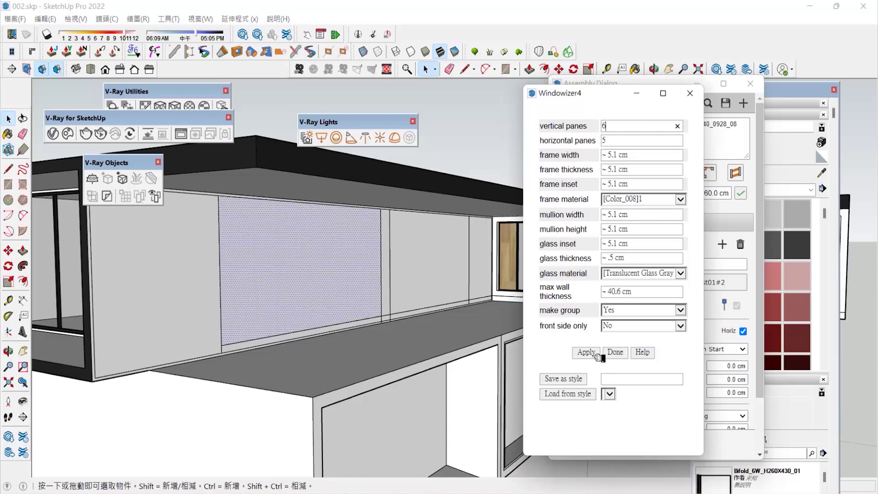
scroll(327, 301, "down", 3)
left_click(308, 302)
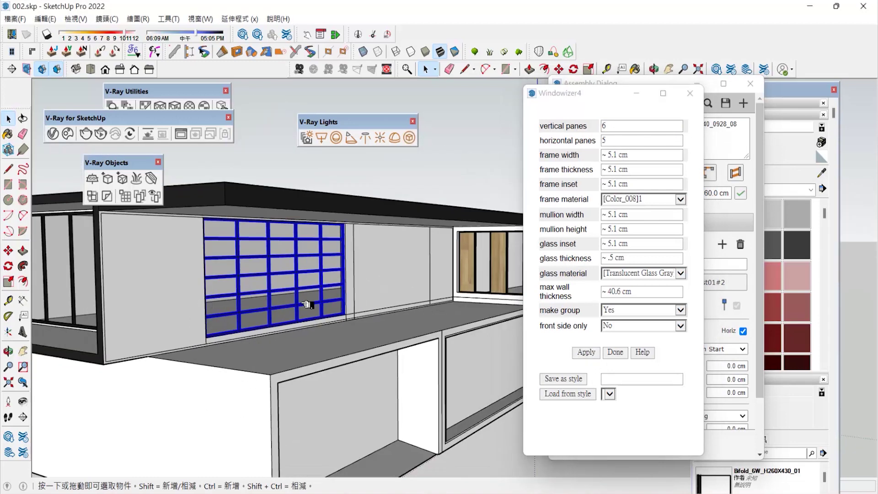
Close the Windowizer4 and assembly dialogs and collapse the materials section to make room for the component list
scroll(311, 300, "up", 3)
left_click(397, 270)
scroll(333, 284, "down", 2)
left_click(691, 93)
left_click(750, 85)
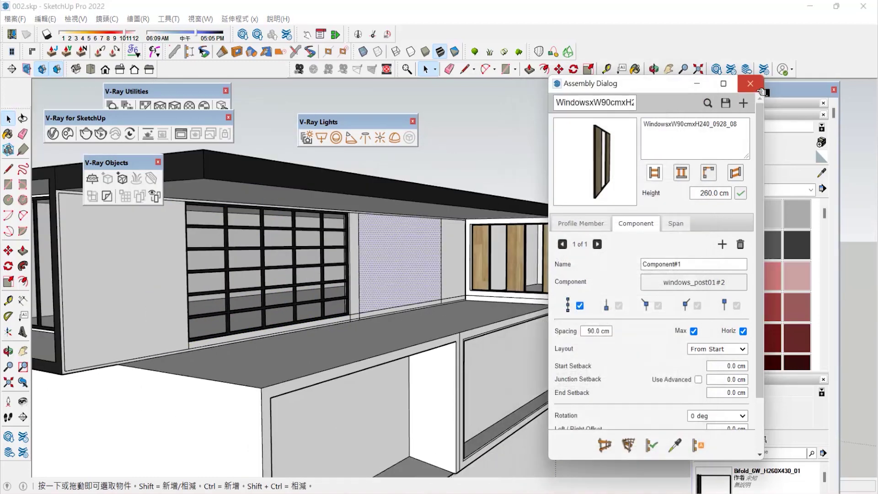
left_click(663, 302)
left_click(721, 115)
Insert the door_H257xw263_061 component at the bottom of the side wall panel beside the grid window
scroll(754, 292, "down", 1)
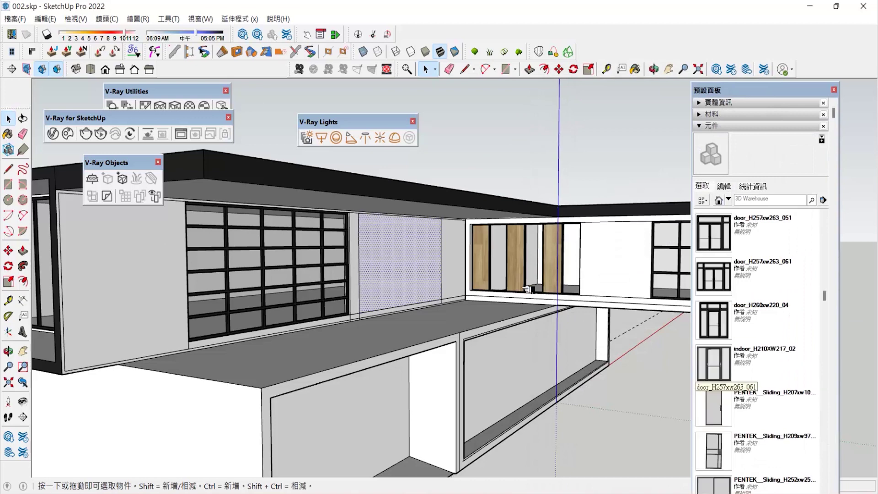
left_click(713, 276)
scroll(385, 306, "up", 2)
scroll(384, 306, "up", 1)
left_click(381, 308)
Look through the door and window components in the collection and check the glazed building from farther out
scroll(450, 305, "up", 2)
scroll(446, 315, "down", 3)
scroll(760, 335, "down", 2)
scroll(760, 334, "down", 3)
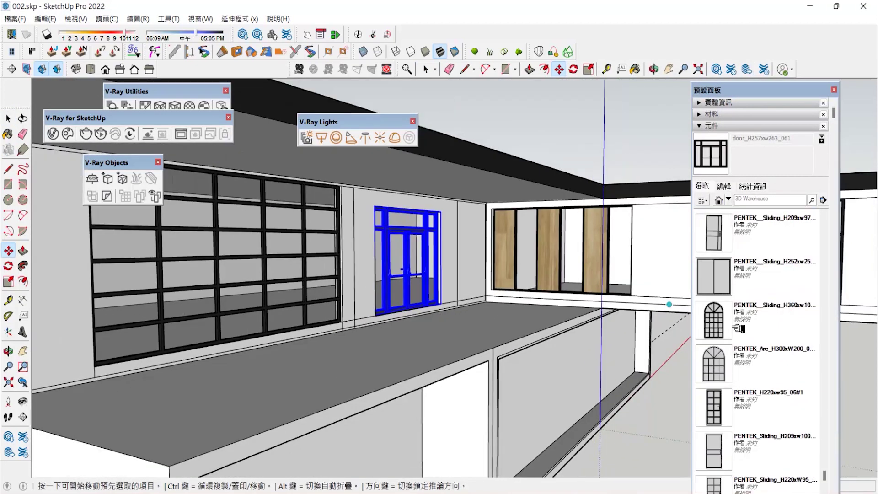
scroll(738, 328, "up", 2)
scroll(595, 363, "down", 6)
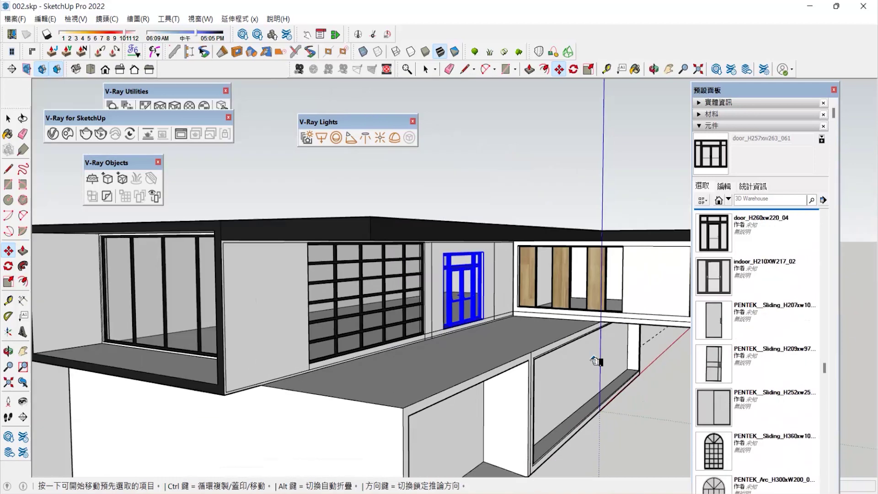
scroll(772, 320, "up", 4)
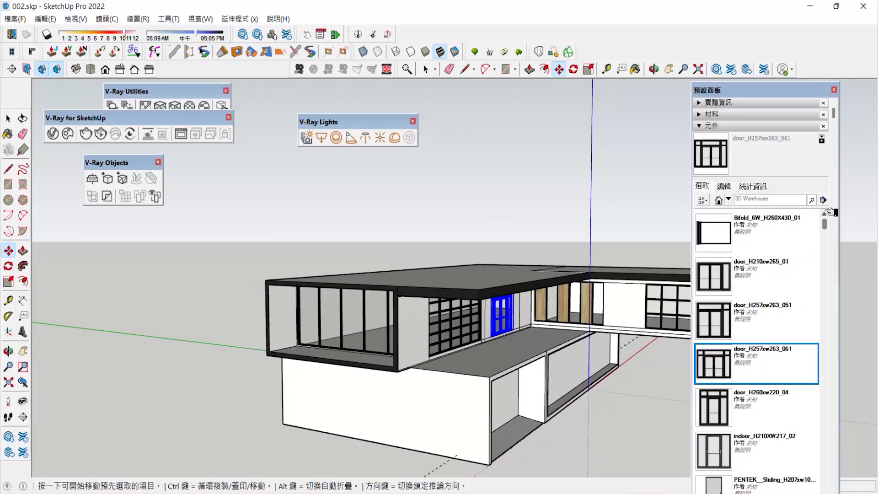
Load the garage folder from Upload > Double as the local component collection
left_click(823, 199)
left_click(773, 202)
double_click(260, 315)
left_click(272, 94)
double_click(279, 296)
double_click(327, 197)
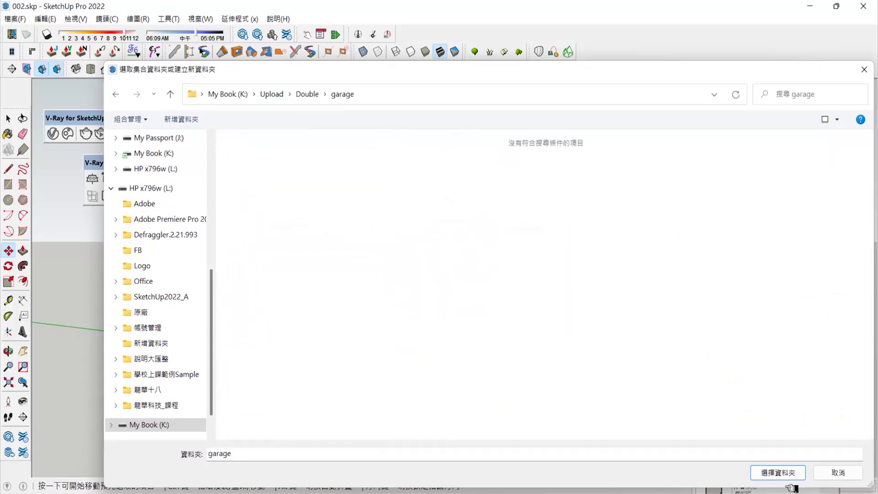
left_click(778, 473)
Insert the garage_W487xh213_02 component at the bottom of the back wall in the lower box's smaller recess
key("o")
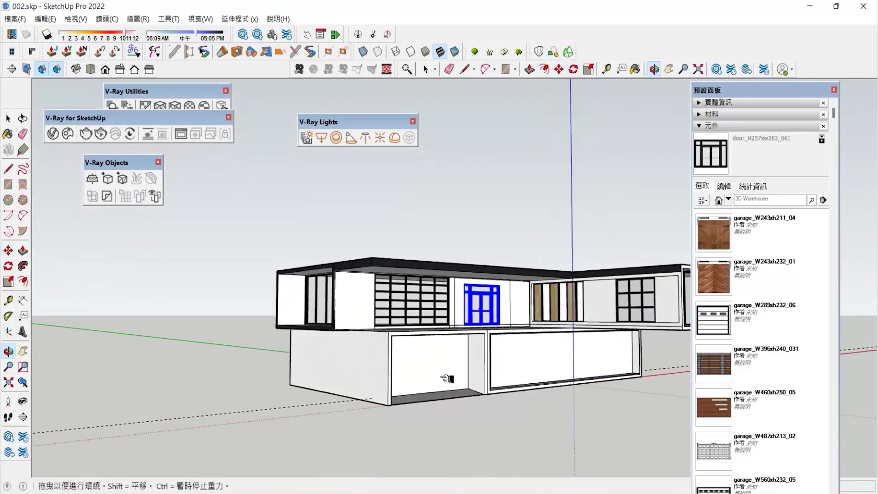
scroll(447, 379, "up", 3)
scroll(713, 436, "down", 3)
left_click(716, 341)
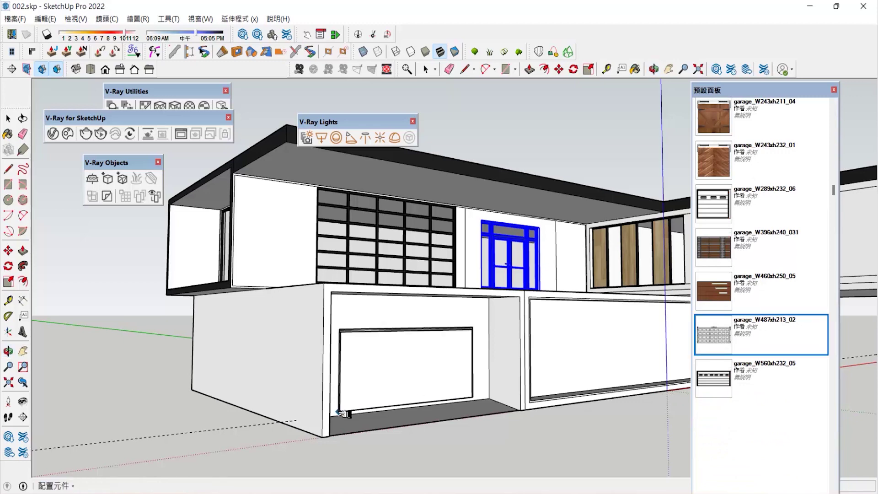
left_click(414, 421)
scroll(476, 375, "up", 3)
scroll(785, 187, "up", 5)
Paint the wall around the garage door with the gray Color_005
left_click(726, 116)
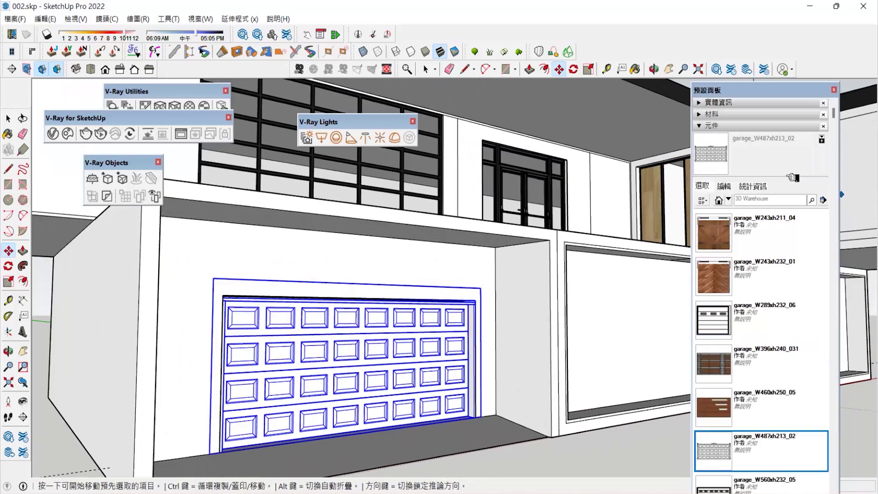
left_click(741, 247)
left_click(437, 273)
Sample the dark Color_008 from the model and paint the front frame of the lower box with it
left_click(8, 351)
middle_click_drag(82, 347, 219, 376)
scroll(278, 392, "down", 5)
left_click(11, 135)
key("super")
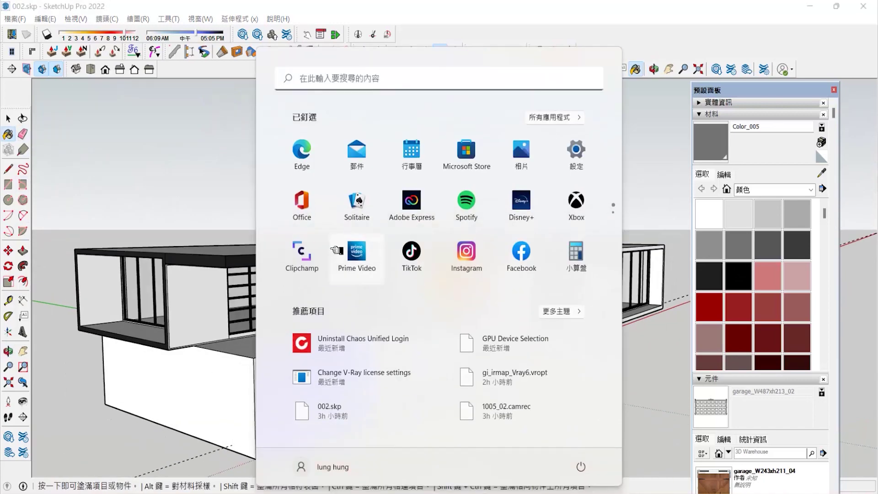
key("super")
left_click(235, 261, "alt")
scroll(360, 328, "up", 3)
scroll(419, 345, "up", 1)
left_click(390, 338)
scroll(412, 335, "down", 3)
scroll(416, 337, "up", 2)
left_click(388, 347)
Draw a narrow full-height rectangle on the wide recess wall and push/pull it 15 cm to form a pillar
middle_click_drag(120, 366, 480, 356)
left_click(10, 184)
scroll(425, 285, "up", 3)
left_click(453, 264)
left_click(468, 435)
key("space")
type("p15")
key("Return")
Offset the outline of the wall panel between the garage and the new pillar by 5 cm
left_click(23, 281)
left_click(431, 329)
type("5")
key("Return")
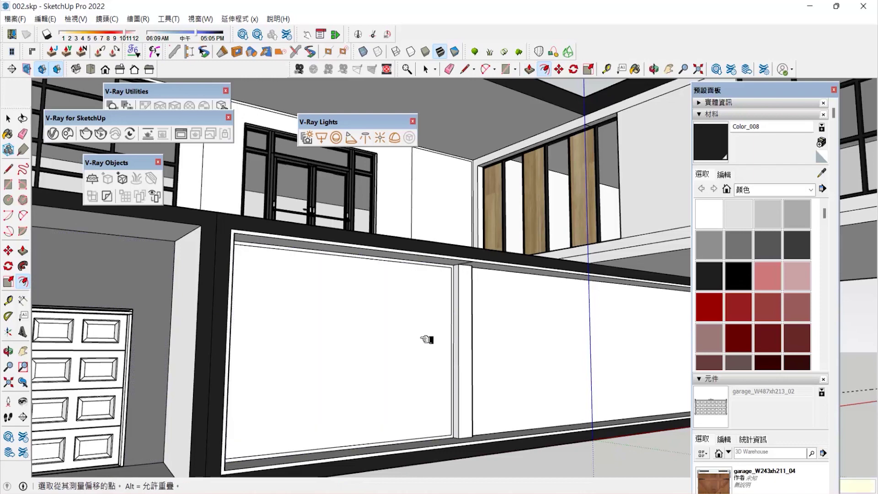
Set up a Windowizer4 window for the offset panel with 4 by 4 panes, 5.1 cm frame width, thickness and inset, and Color_008 frame
left_click(12, 121)
left_click(356, 311)
middle_click_drag(356, 301, 425, 356)
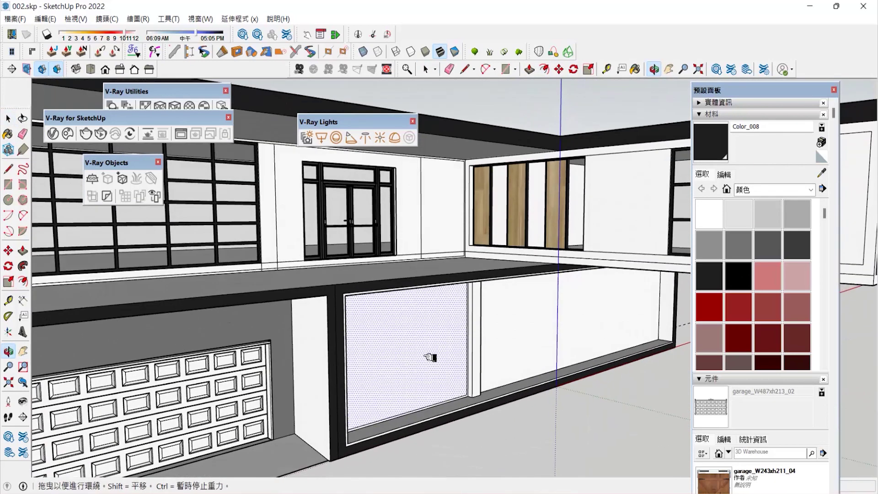
right_click(448, 385)
scroll(514, 252, "down", 1)
scroll(507, 366, "down", 5)
left_click(484, 473)
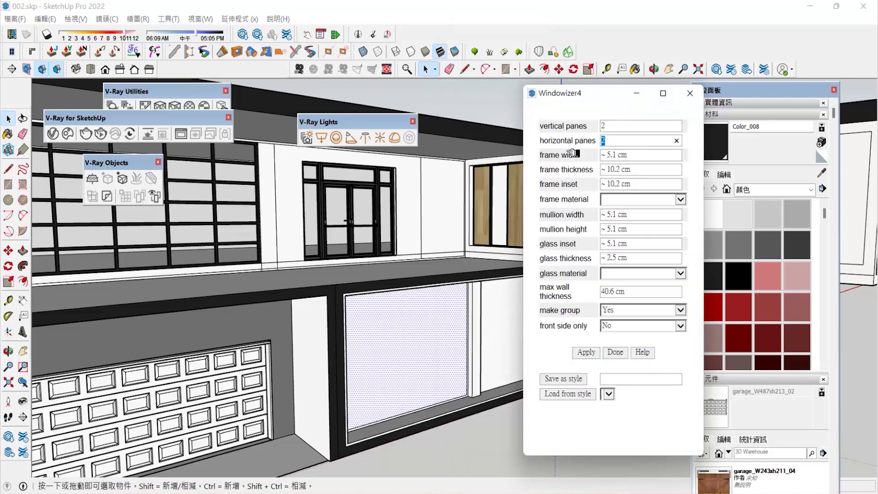
left_click(613, 198)
scroll(646, 332, "down", 1)
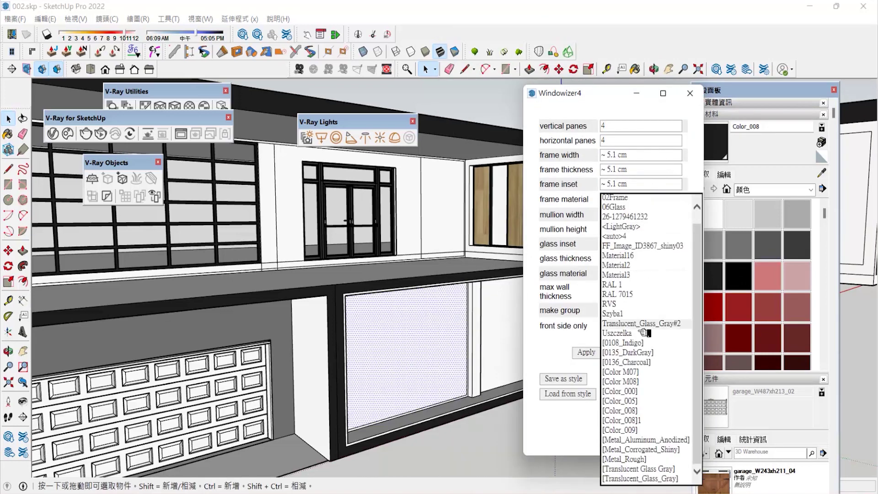
left_click(638, 412)
Give the window Translucent Glass Gray glass 0.5 cm thick, create it, and close the Windowizer4 dialog
left_click(654, 275)
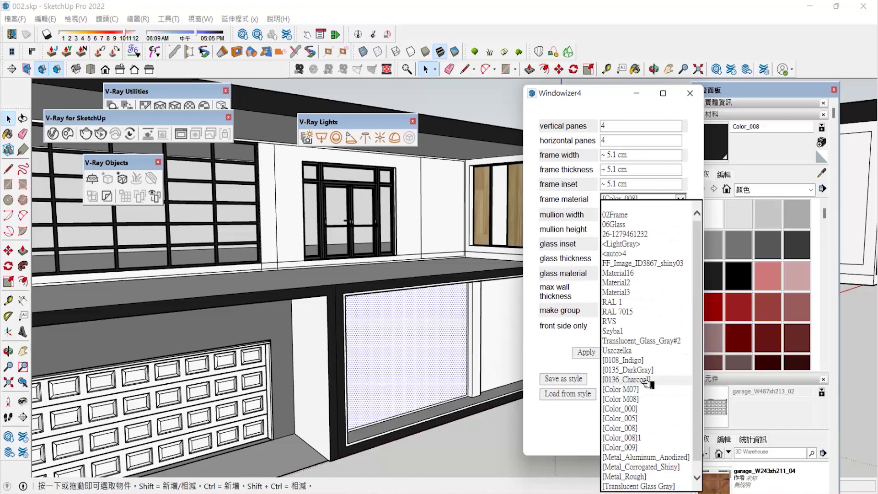
scroll(653, 458, "down", 1)
left_click(649, 475)
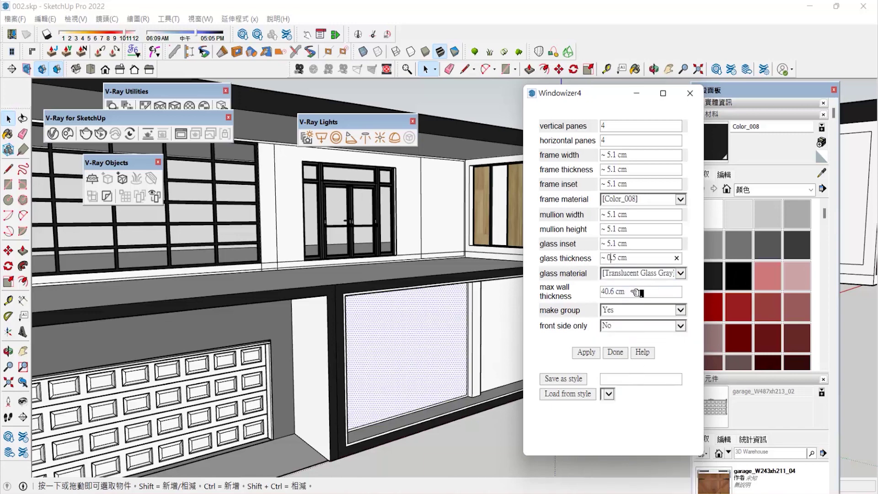
scroll(409, 351, "down", 4)
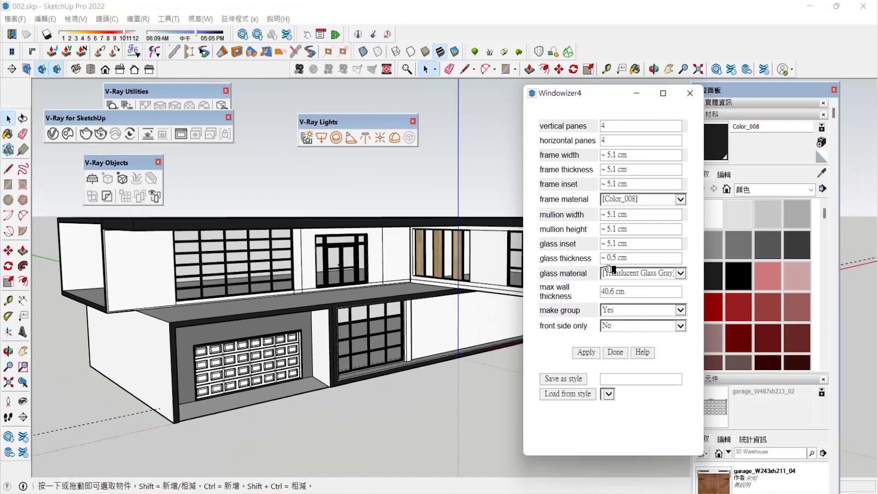
left_click(690, 93)
Collapse the materials section and load the PENTEK folder from Upload > Double as the component collection
left_click(732, 113)
left_click(828, 200)
left_click(783, 237)
left_click(307, 94)
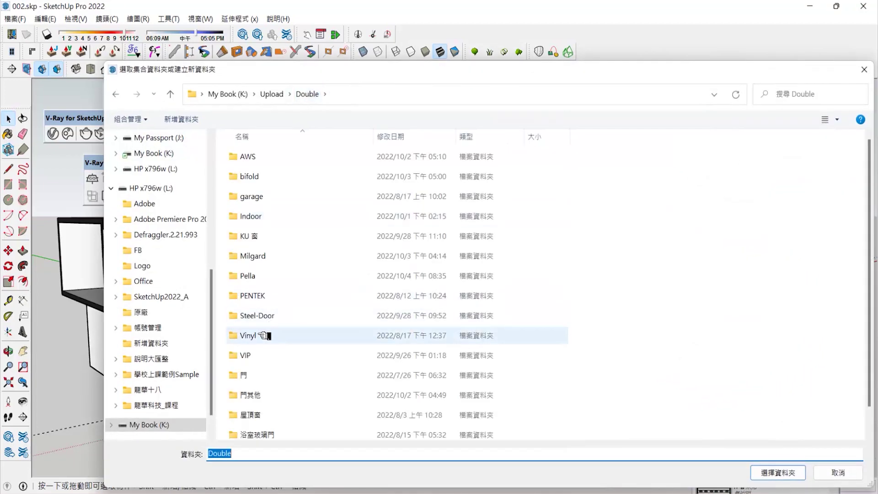
double_click(259, 297)
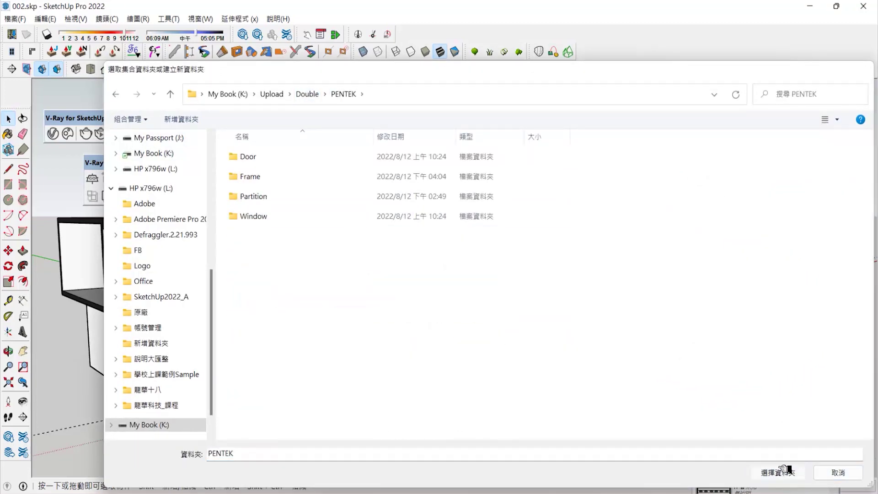
left_click(795, 472)
Insert the door_H257xw263_061 component near the far end of the lower recess wall
double_click(722, 234)
left_click(713, 277)
scroll(496, 341, "up", 6)
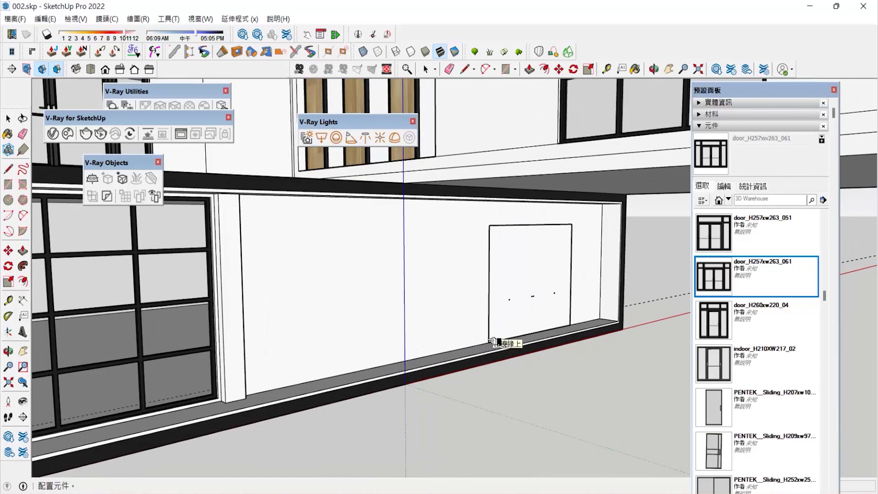
left_click(496, 340)
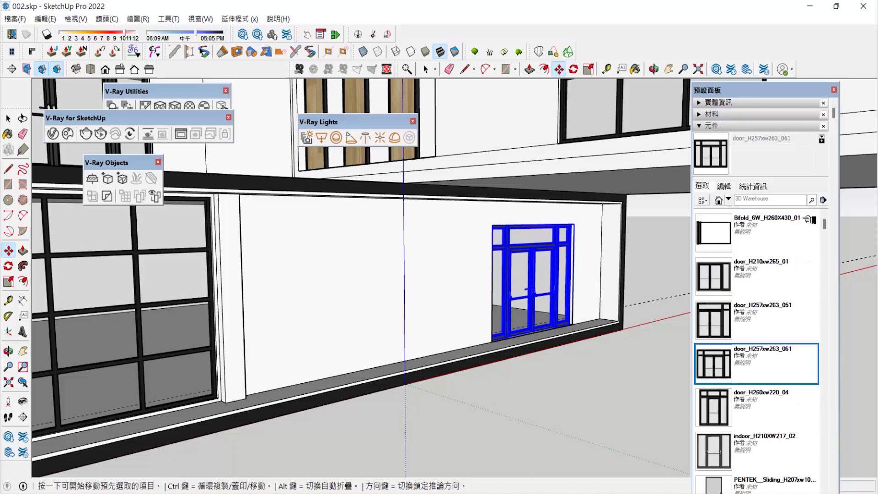
Load the Partition folder inside PENTEK as the component collection
left_click(823, 201)
left_click(809, 202)
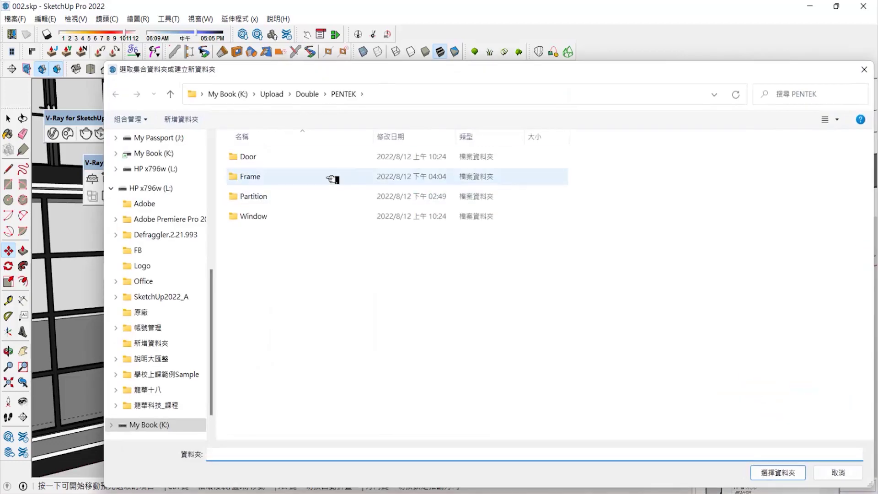
double_click(268, 196)
left_click(768, 468)
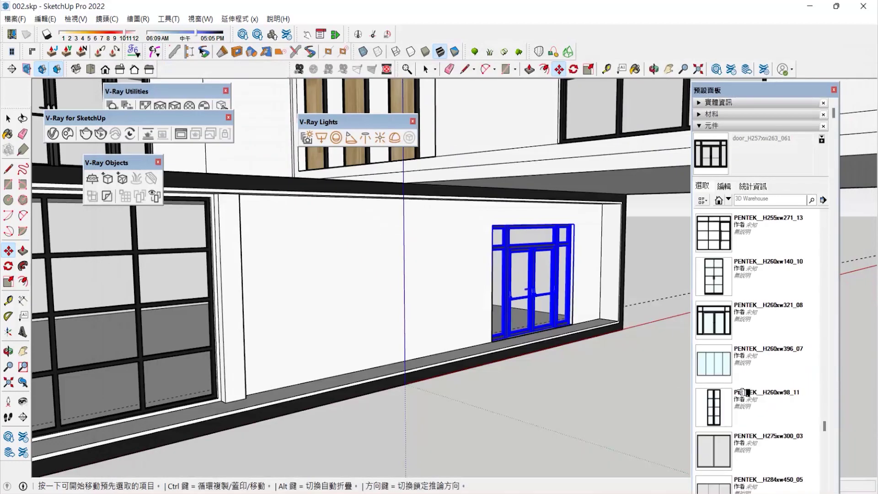
Insert the PENTEK__H303xw346_04 partition between the pillar and the double door
scroll(727, 421, "down", 3)
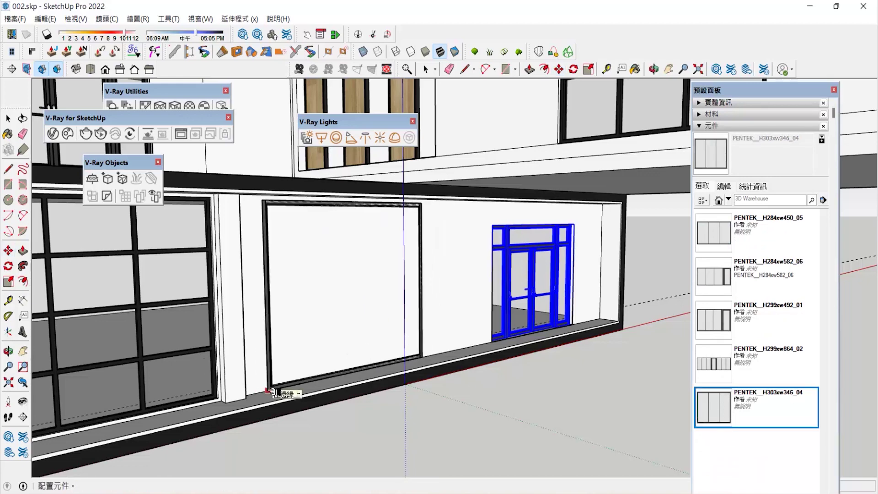
left_click(272, 390)
scroll(393, 353, "down", 8)
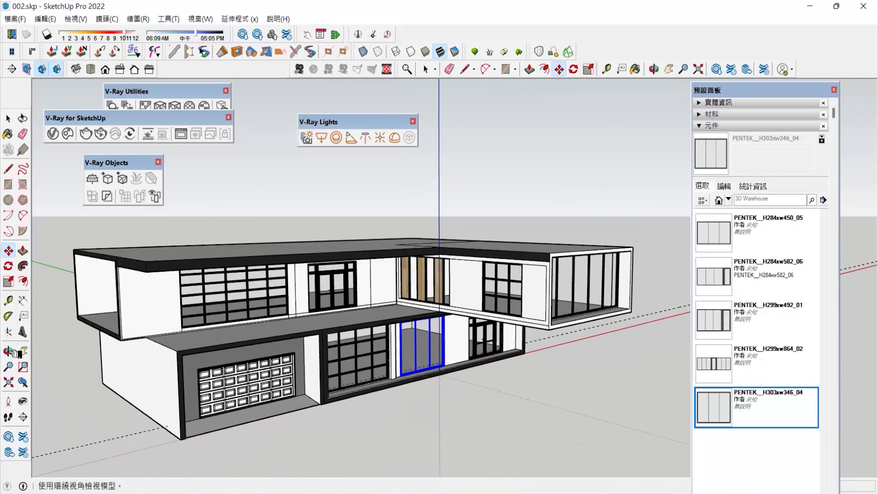
Delete the three-panel glass partition and the double door from the lower recess wall
scroll(393, 353, "up", 6)
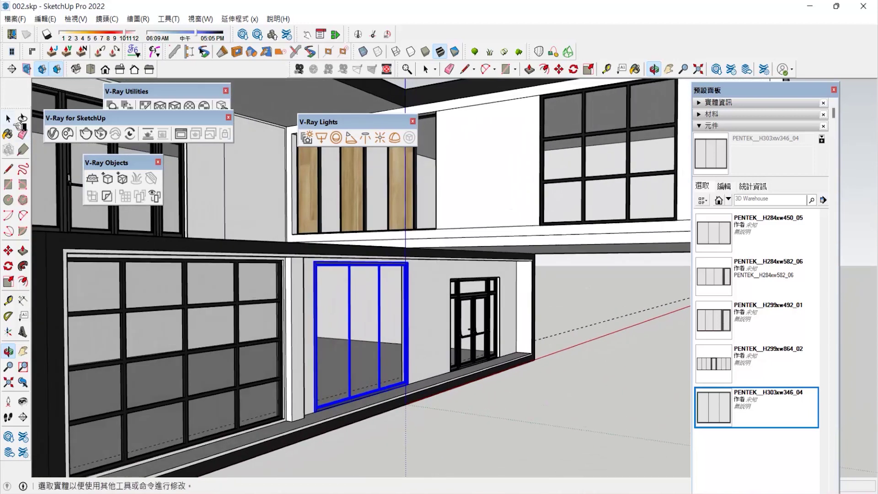
left_click(13, 123)
key("Delete")
left_click(471, 326)
key("Delete")
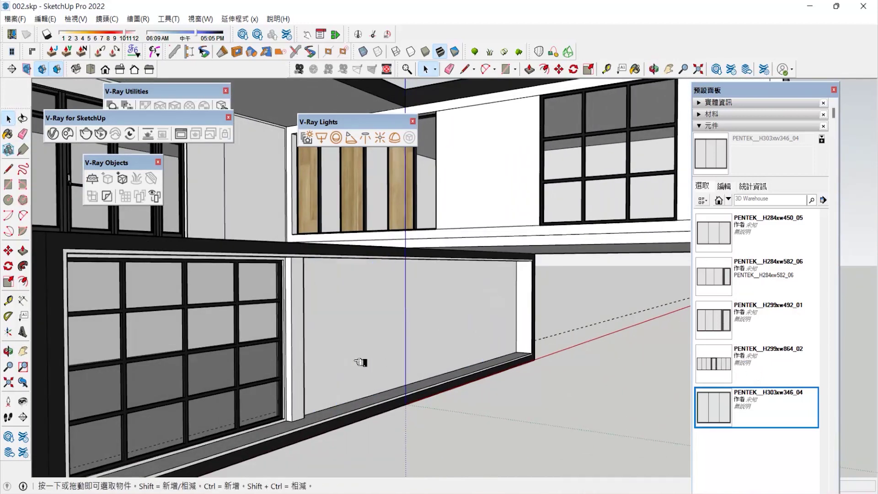
Insert the PENTEK__H299xw864_02 partition on the lower recess wall beyond the pillar
left_click(330, 407)
scroll(582, 369, "down", 6)
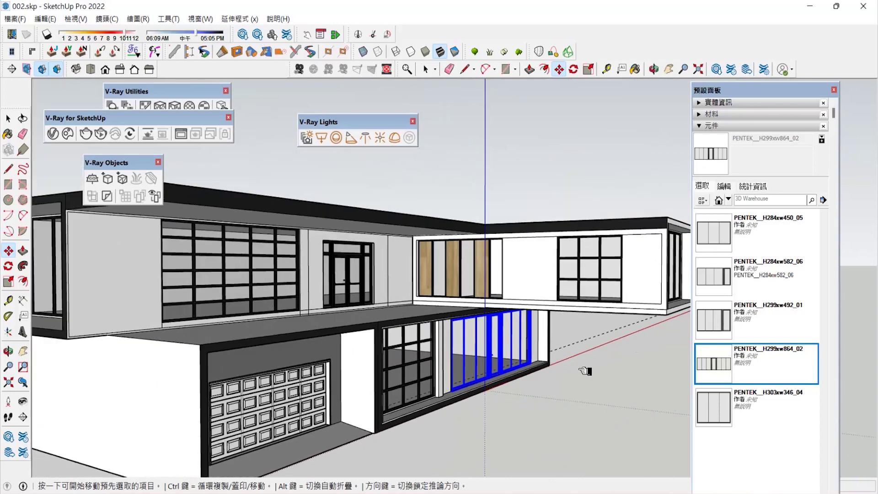
middle_click_drag(454, 261, 401, 342)
scroll(401, 342, "up", 3)
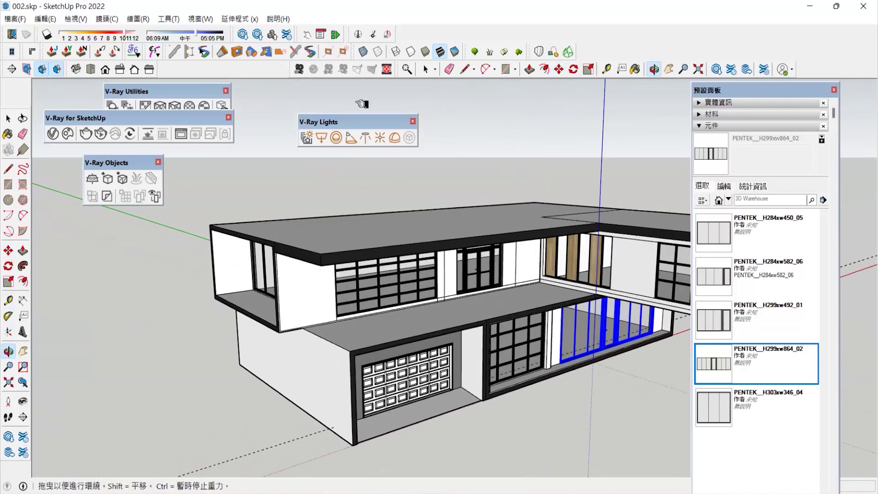
Load the Glass Railing assembly in the Assembly Dialog without saving the current assembly
left_click(191, 54)
left_click(716, 104)
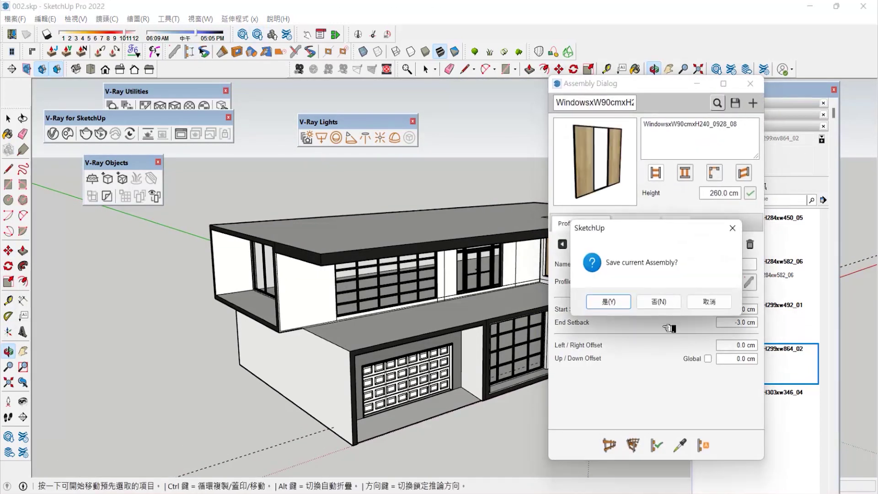
left_click(658, 299)
left_click(533, 177)
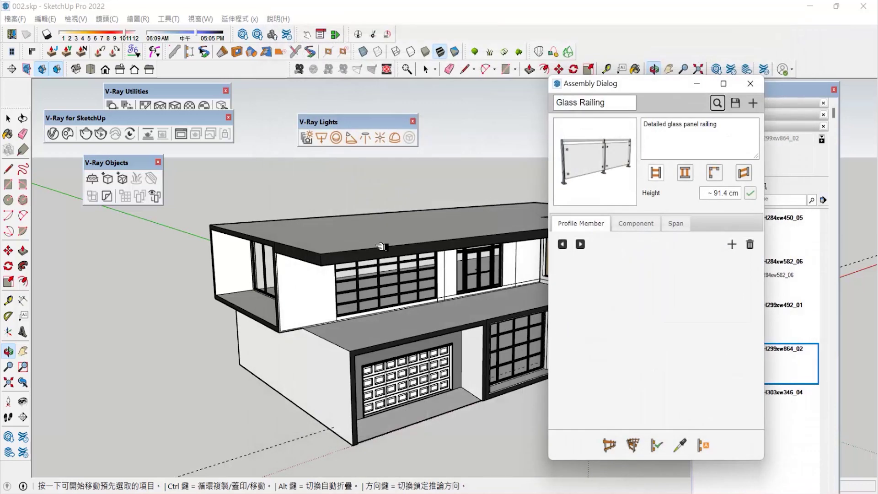
Try to build the Glass Railing along the terrace's side edge and the front edge above the garage
left_click(8, 119)
mouse_move(329, 320)
middle_mouse_down()
mouse_move(356, 327)
mouse_move(314, 337)
middle_mouse_up()
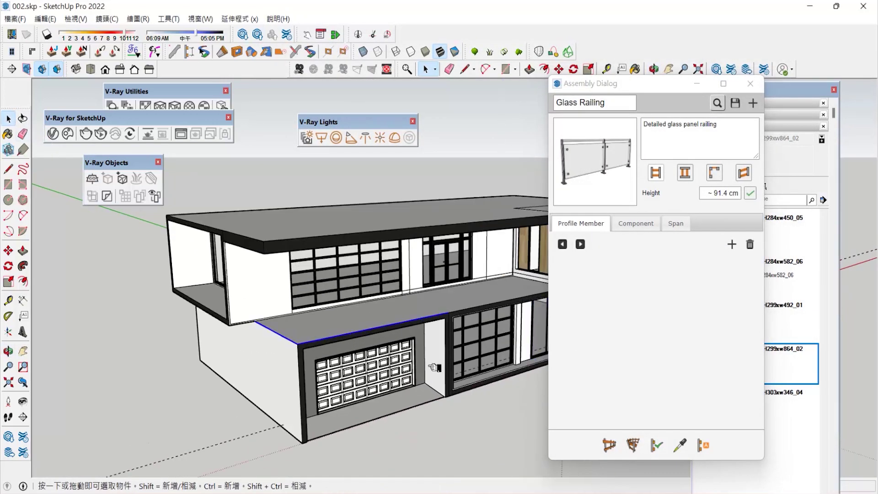
left_click(633, 444)
left_click(330, 328)
scroll(324, 332, "up", 2)
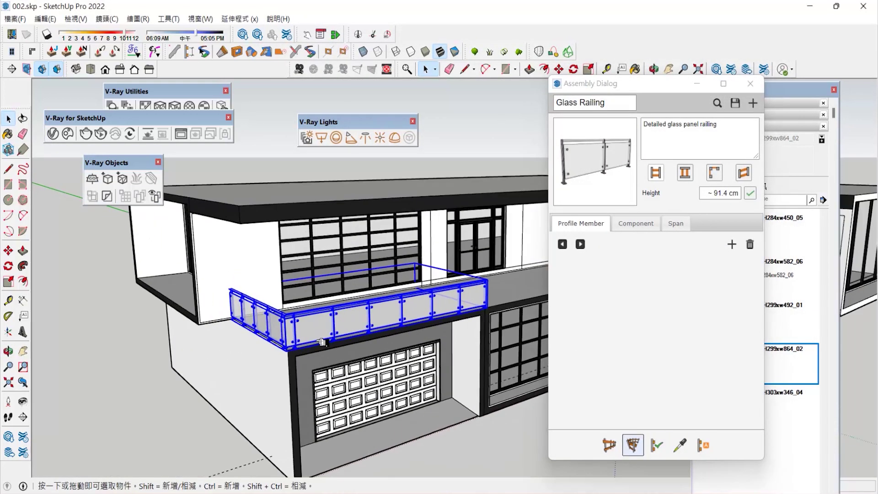
key("Delete")
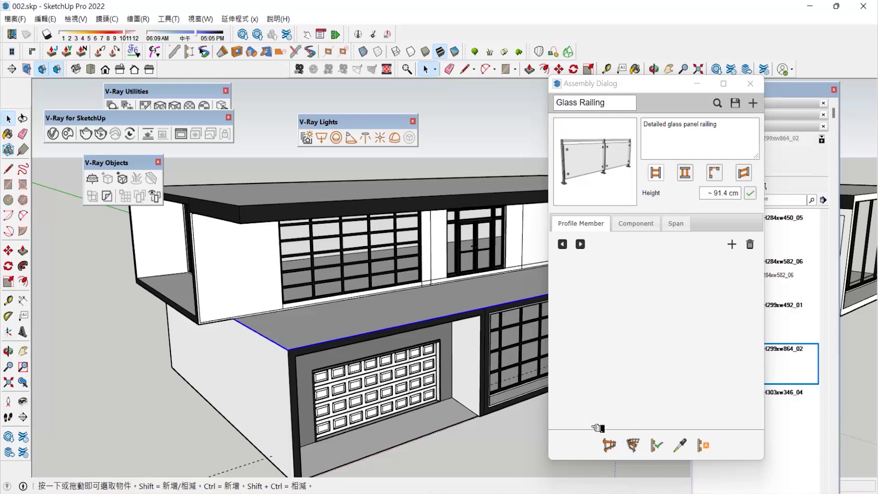
Build the Glass Railing along the full length of the terrace's outer edges and close the Assembly Dialog
left_click(609, 445)
scroll(314, 314, "down", 1)
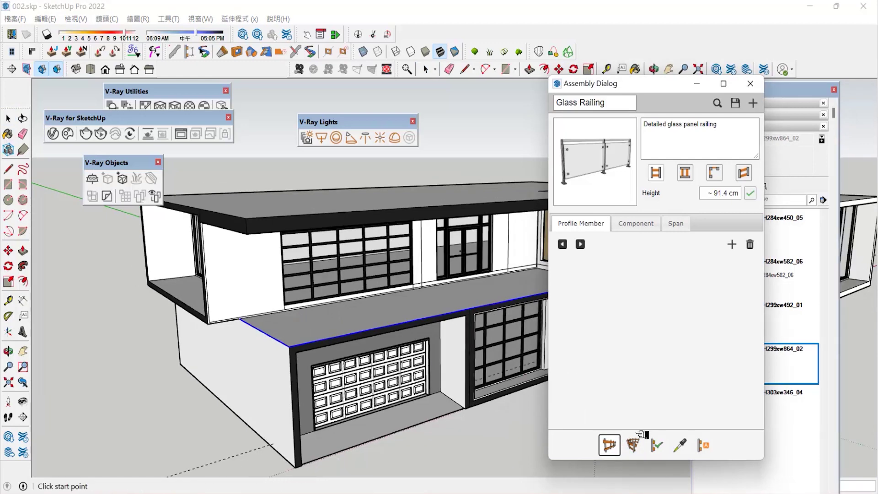
scroll(506, 308, "up", 1)
middle_click_drag(505, 308, 325, 299)
scroll(453, 251, "up", 4)
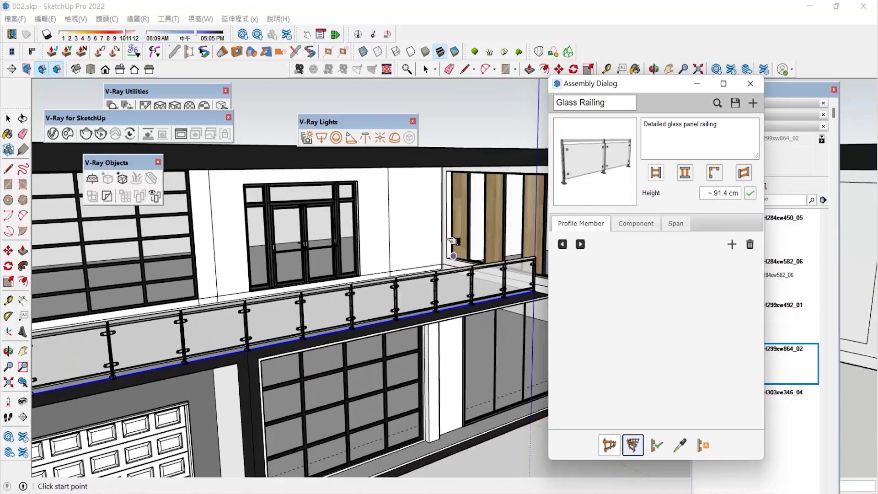
left_click(750, 84)
left_click(657, 300)
Insert the PENTEK__H260xw98_11 component on the upper wall between the double door and the wood-panelled window
scroll(743, 347, "up", 1)
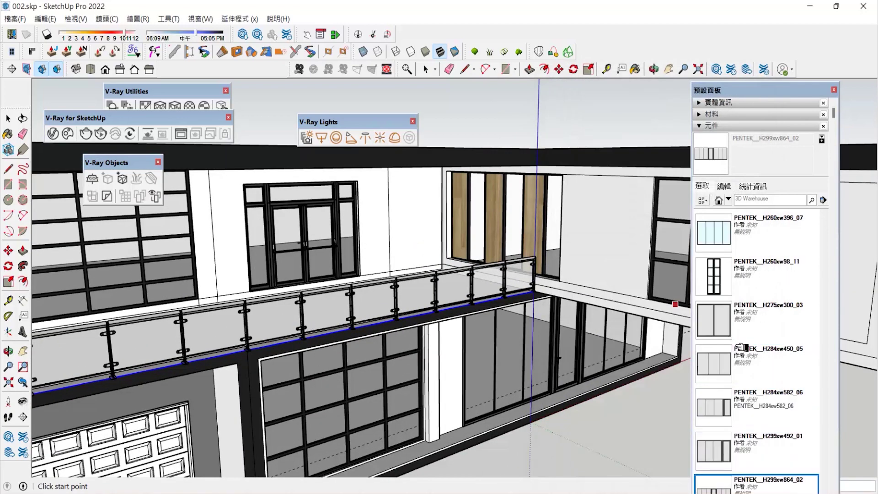
left_click(714, 278)
scroll(415, 258, "up", 2)
left_click(400, 275)
scroll(554, 258, "down", 6)
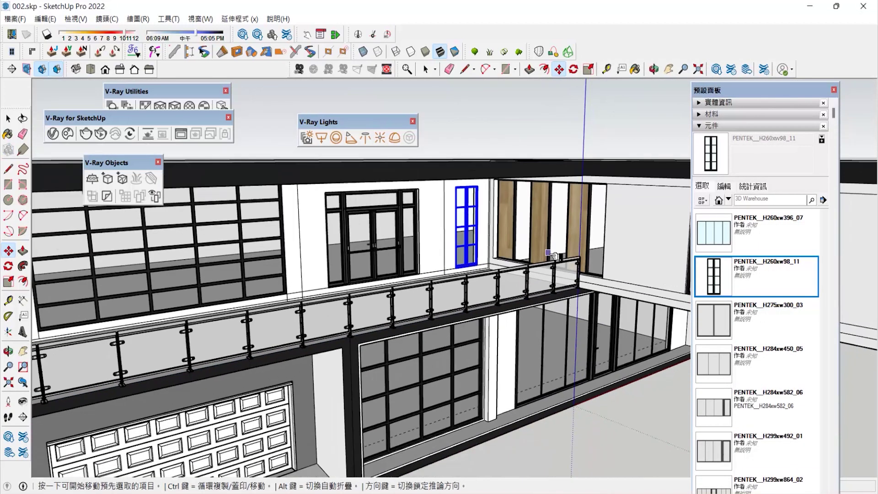
Turn to the building's rear and load the Window folder inside PENTEK as the component collection
middle_click_drag(53, 339, 701, 282)
left_click(823, 200)
left_click(786, 201)
left_click(325, 94)
left_click(343, 196)
double_click(254, 215)
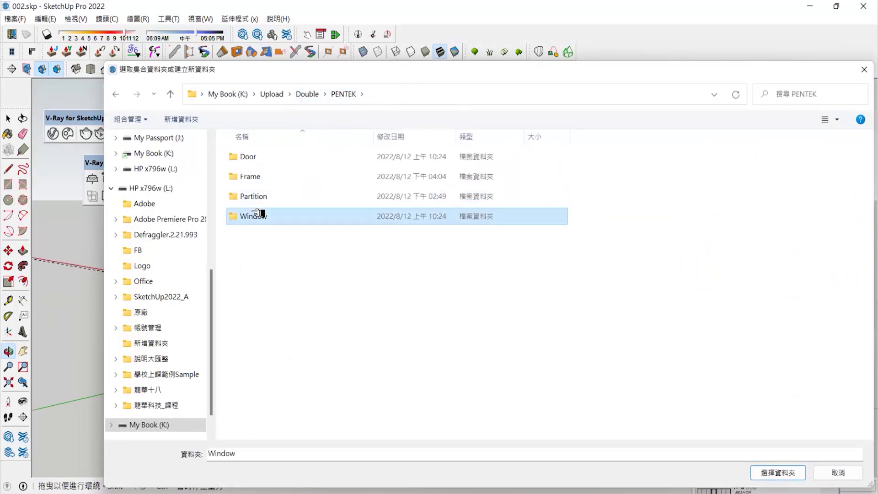
left_click(779, 469)
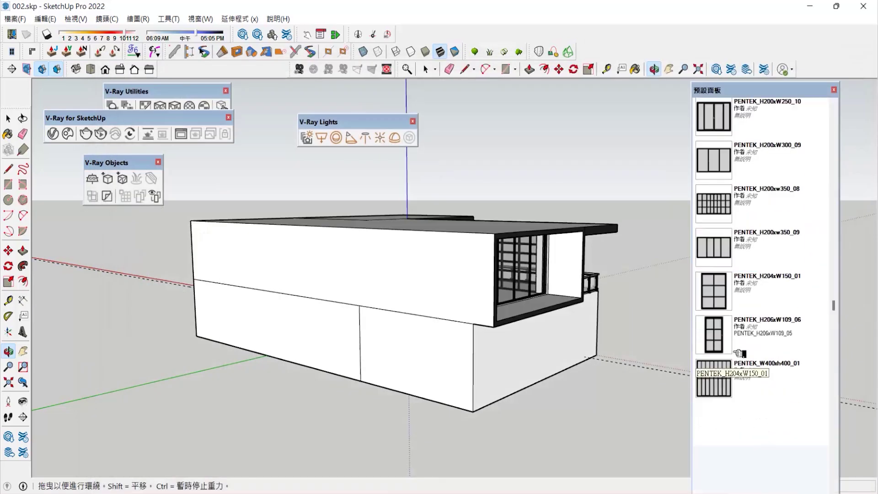
Place three PENTEK_H200xw350_09 windows in a row on the building's rear upper wall
left_click(720, 315)
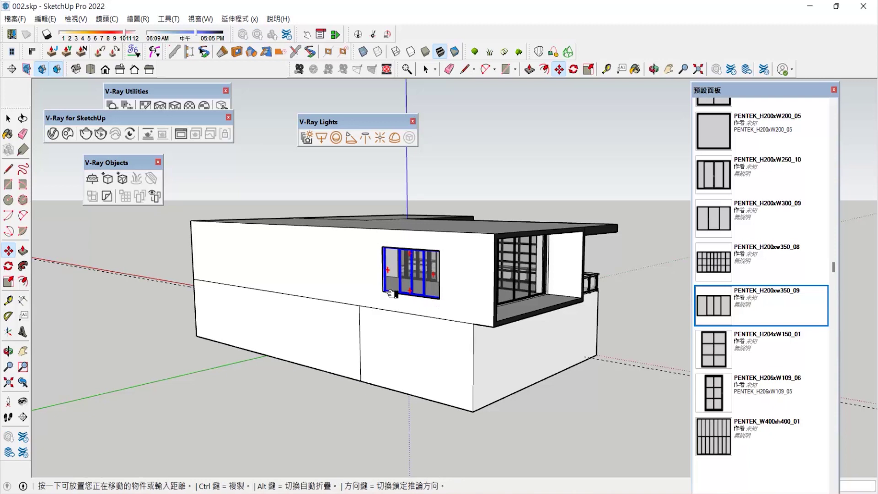
left_click(277, 276)
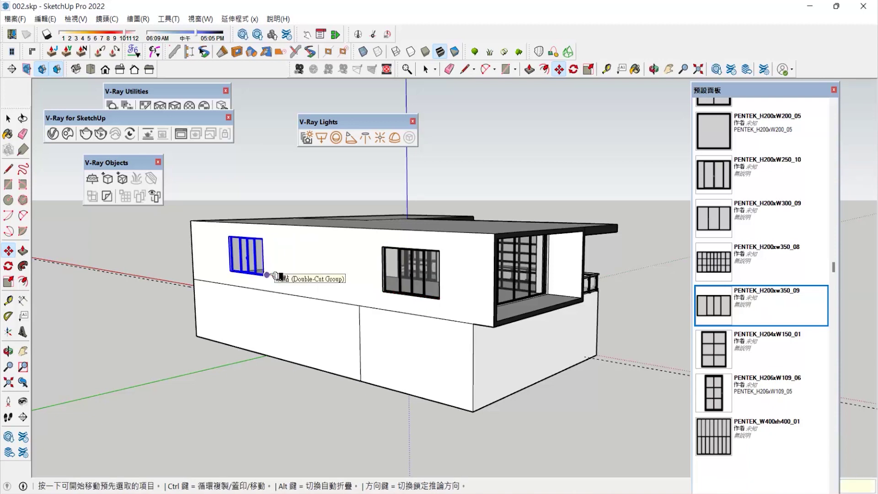
left_click(713, 310)
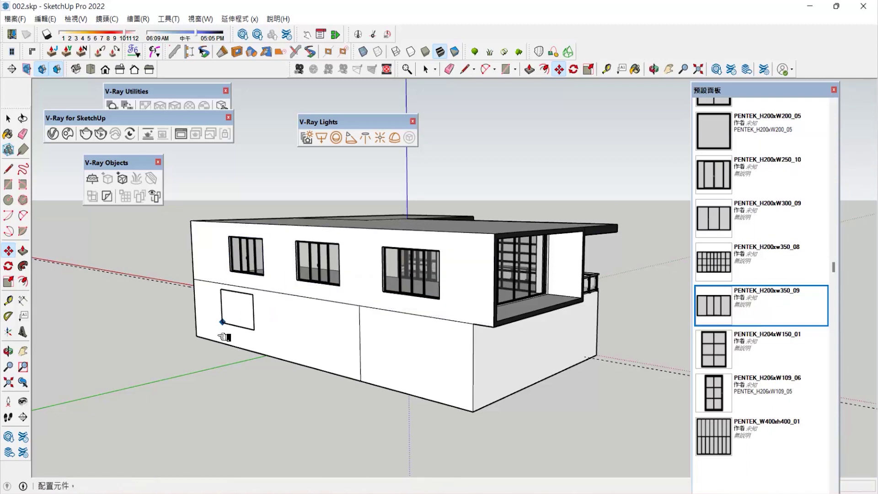
Place a PENTEK_H200xw350_09 window on the rear lower wall beneath the upper row and copy it once along that wall
left_click(270, 342)
left_click(270, 342)
key("ctrl")
left_click(341, 358)
left_click(341, 358)
key("ctrl")
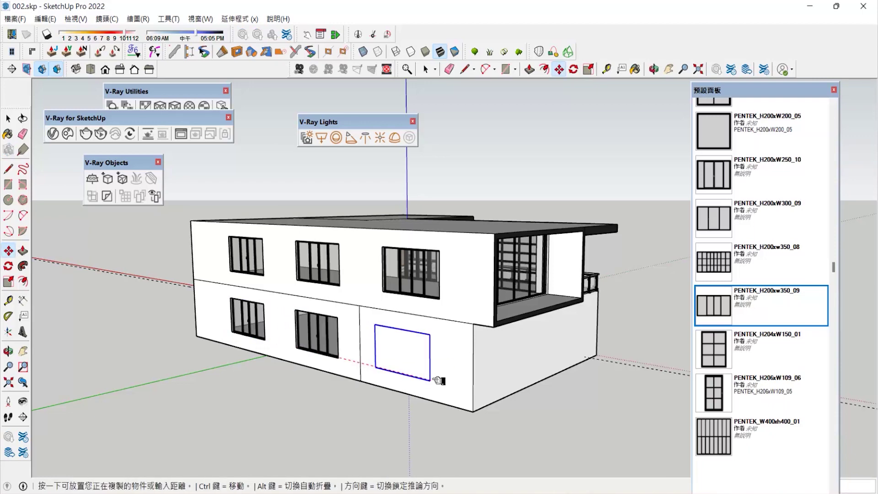
key("Escape")
Turn to the front of the building and paint the garage block's side wall with Color_002
mouse_move(316, 334)
middle_mouse_down()
mouse_move(203, 347)
mouse_move(342, 310)
mouse_move(319, 323)
mouse_move(323, 329)
middle_mouse_up()
scroll(323, 329, "up", 3)
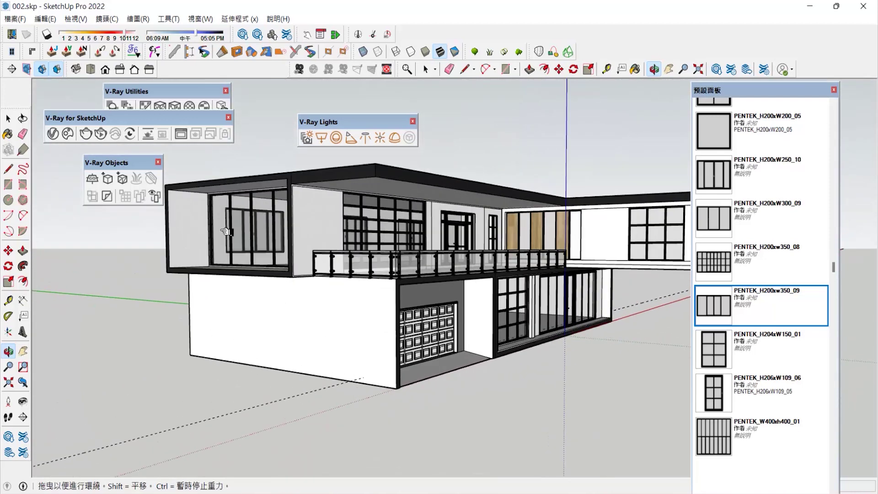
left_click(16, 134)
left_click(780, 214)
left_click(388, 320)
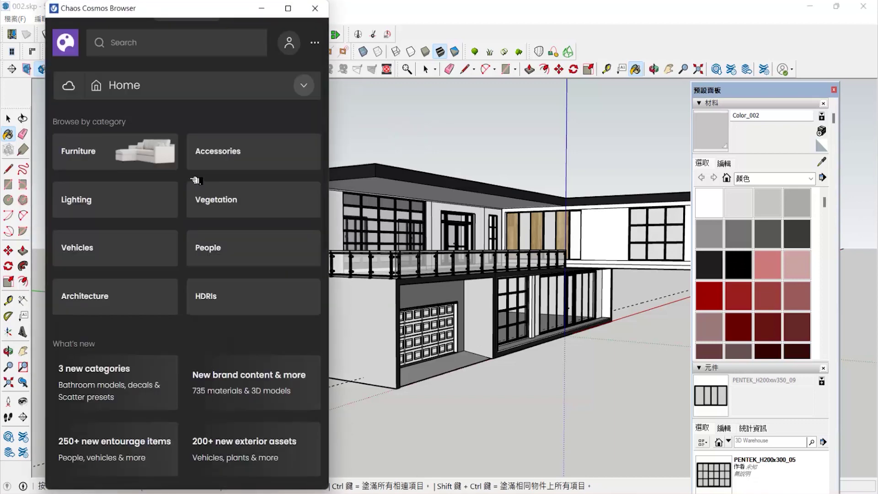
Import Car 032 from the Chaos Cosmos Vehicles category, place it in front of the garage and close the asset browser
left_click(137, 249)
scroll(233, 243, "down", 10)
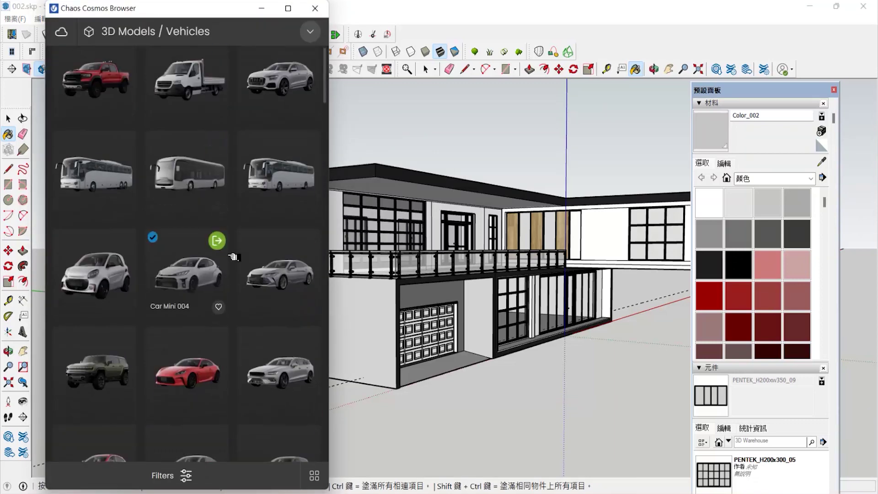
scroll(236, 305, "down", 2)
left_click(184, 366)
left_click(184, 367)
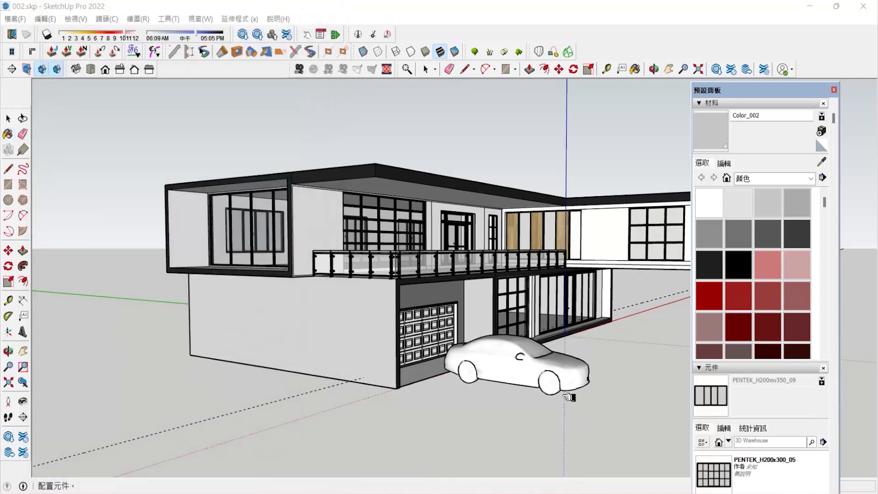
left_click(529, 403)
left_click(9, 120)
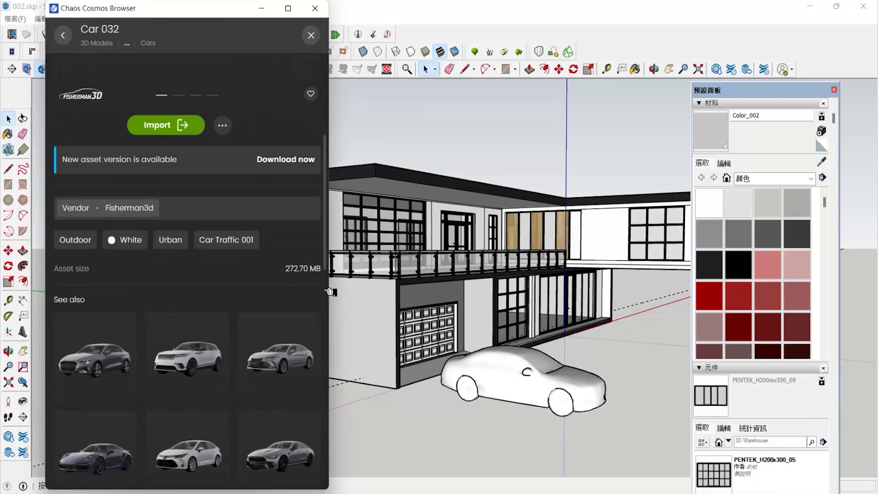
left_click(315, 9)
Draw a large rectangle on the ground around the building and car and give it a slight slab thickness
scroll(183, 243, "down", 5)
left_click(8, 351)
left_click_drag(58, 183, 60, 215)
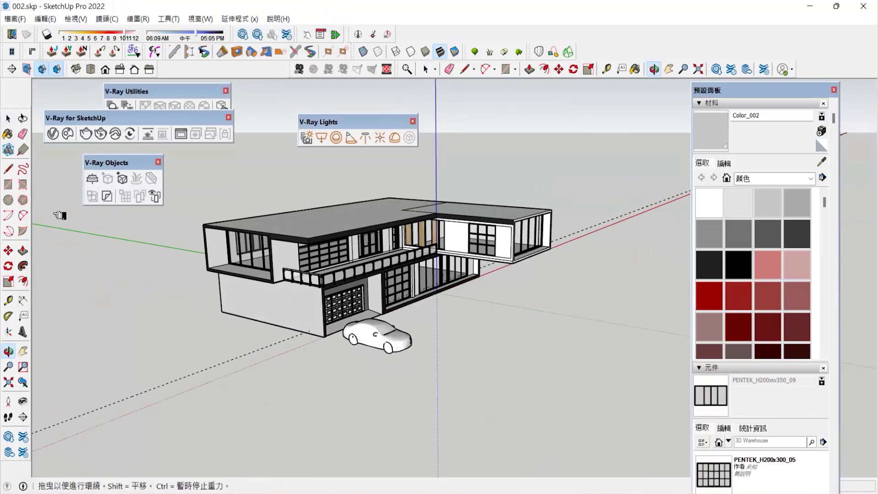
left_click(32, 315)
left_click(676, 245)
key("p")
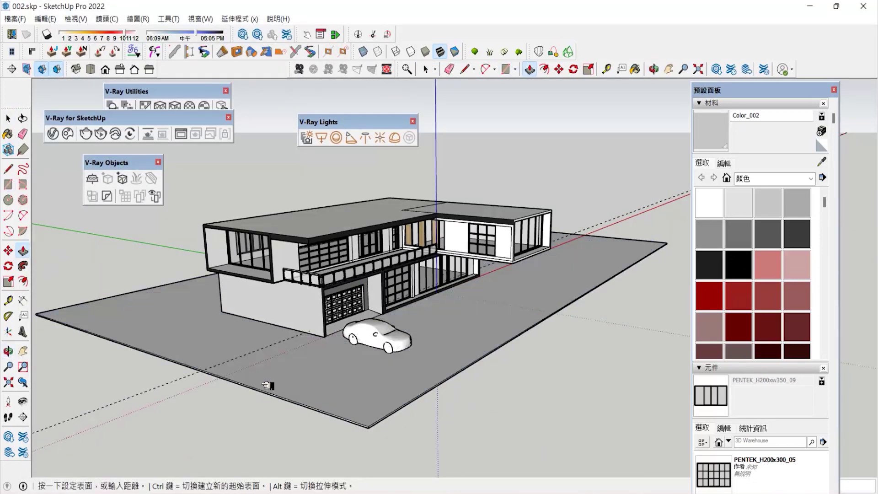
Paint the ground slab with a dark gray concrete material from the concrete folder of the Lung material library
scroll(272, 359, "up", 2)
scroll(272, 359, "up", 1)
middle_click_drag(68, 354, 124, 374)
scroll(133, 369, "up", 2)
left_click(793, 180)
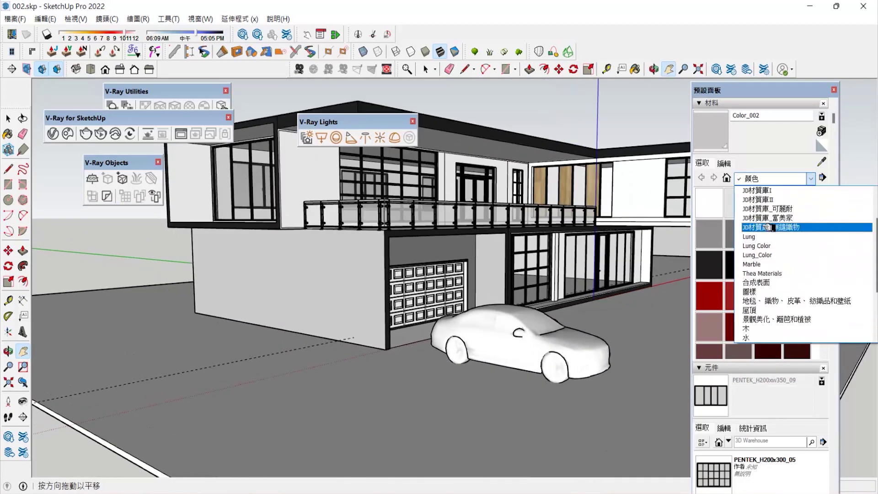
left_click(773, 235)
left_click(723, 246)
scroll(749, 274, "down", 1)
left_click(738, 299)
left_click(212, 319)
Try a speckled light gray concrete material on all matching outer walls of the building
middle_click_drag(231, 341, 221, 245, "shift")
left_click(767, 238)
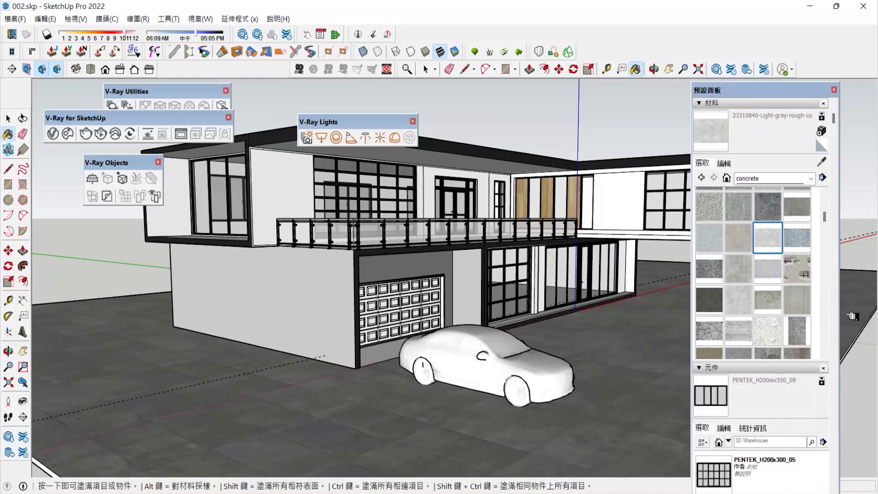
left_click(287, 206)
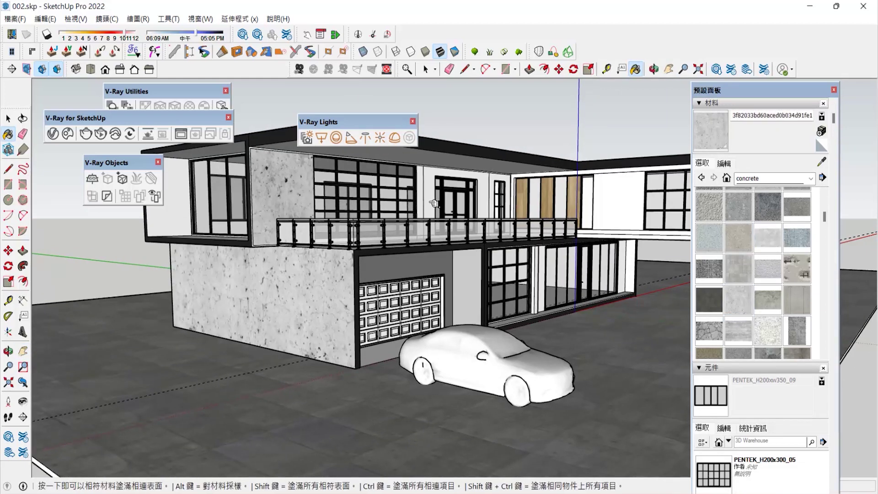
left_click(417, 220, "shift")
Repaint all matching outer walls with Color_002 from the 顏色 (Colors) material collection
left_click(811, 179)
scroll(768, 256, "down", 5)
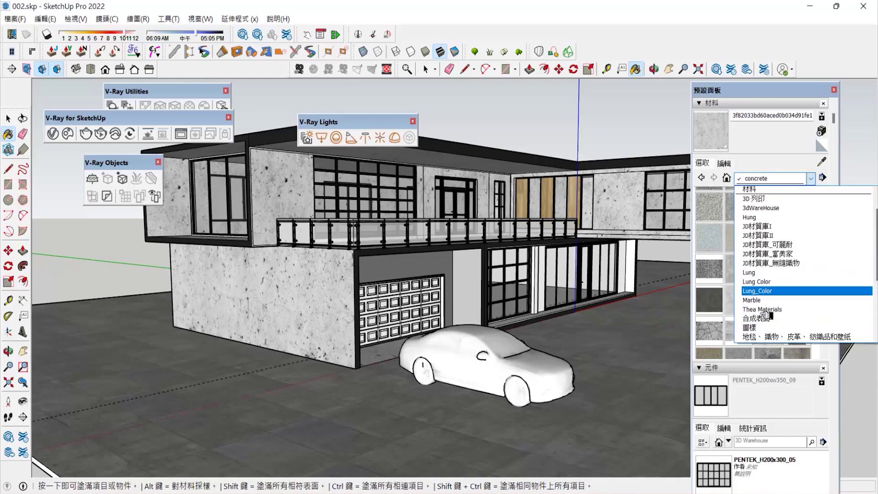
left_click(766, 274)
left_click(767, 213)
left_click(308, 293, "shift")
Draw a long rectangle on the ground slab in front of the house, extrude it into a low platform and color it Color_001
mouse_move(43, 327)
middle_mouse_down()
mouse_move(450, 300)
mouse_move(252, 303)
middle_mouse_up()
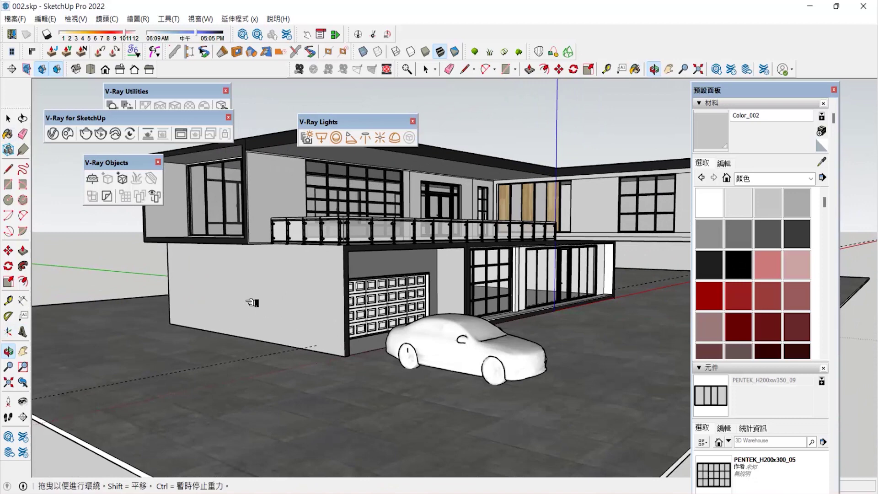
left_click_drag(729, 94, 834, 200)
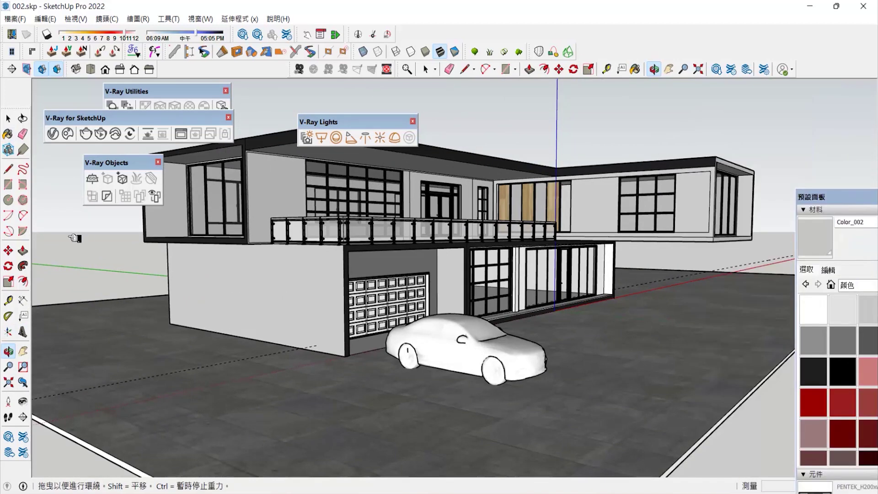
left_click(9, 184)
scroll(368, 334, "down", 3)
left_click(495, 329)
scroll(754, 278, "up", 3)
left_click(755, 278)
key("o")
left_click_drag(371, 357, 411, 361)
key("p")
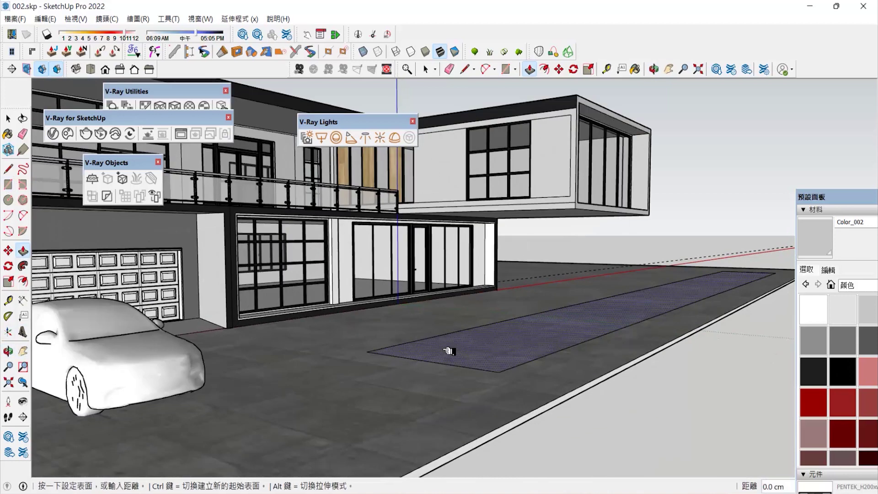
left_click(832, 310)
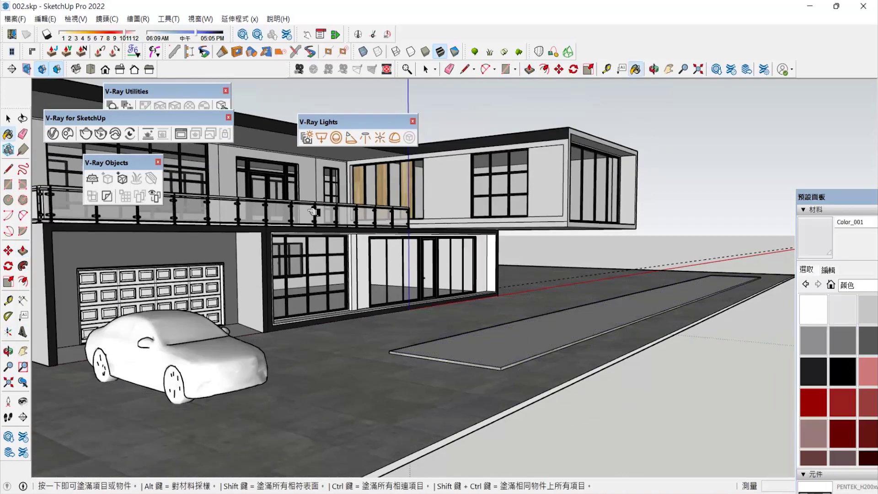
Collapse the material section and load the 04_LS_Lights folder inside Upload\Light as the component collection
left_click_drag(821, 197, 739, 131)
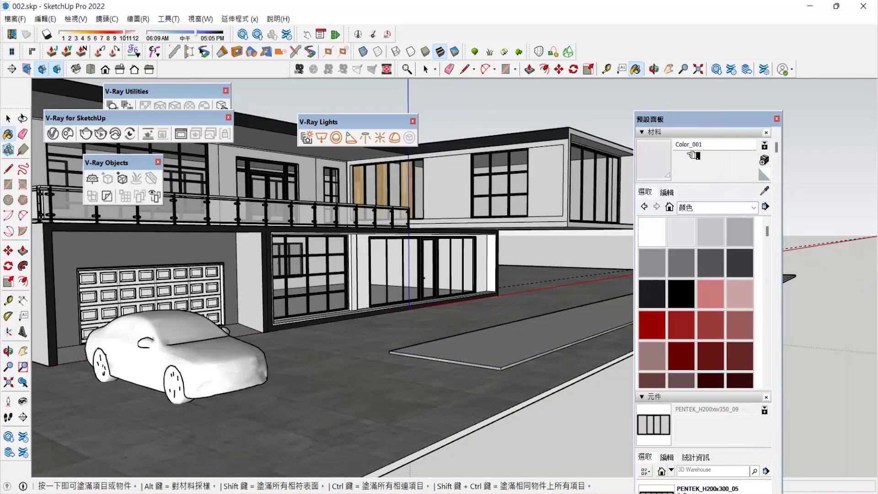
left_click(670, 132)
scroll(713, 210, "down", 6)
scroll(734, 219, "up", 6)
left_click(766, 228)
left_click(795, 231)
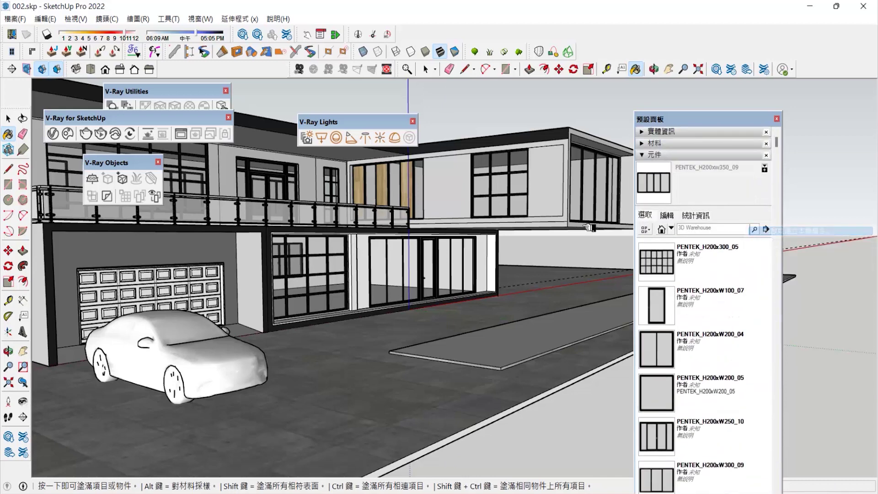
left_click(311, 94)
left_click(272, 94)
scroll(256, 274, "down", 2)
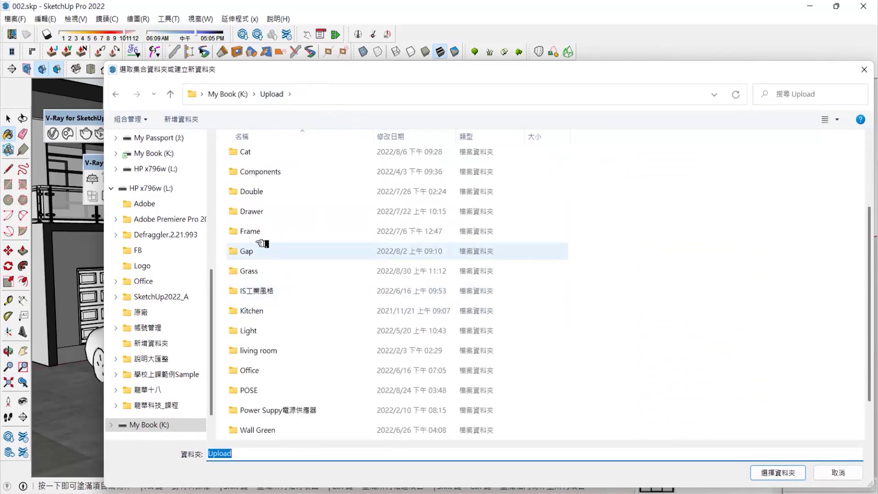
double_click(256, 330)
double_click(270, 216)
left_click(778, 472)
Load the 03_Park lights folder inside Upload\Light as the component collection
scroll(677, 327, "up", 5)
left_click(766, 230)
left_click(776, 241)
left_click(304, 94)
double_click(281, 197)
left_click(777, 472)
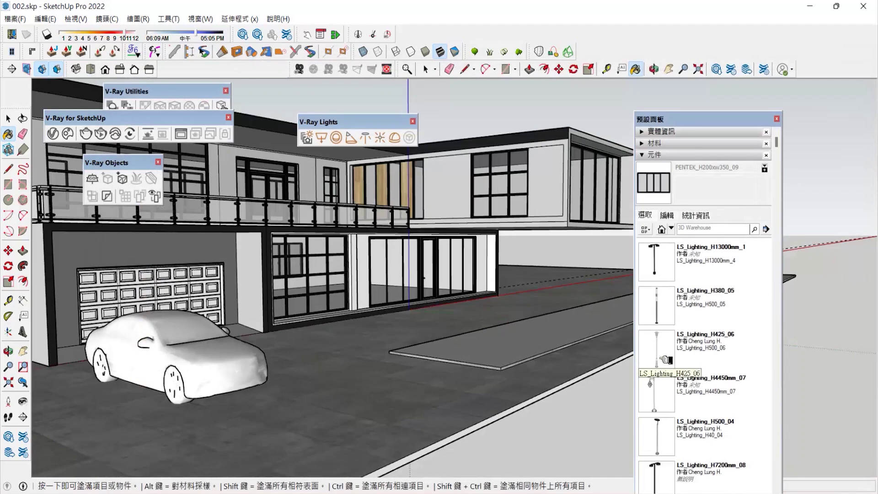
Place the LS_Lighting_H380_05 lamp post beside the garage and copy it toward the slab's front edge, dividing the distance by 3
left_click(658, 304)
scroll(401, 319, "up", 2)
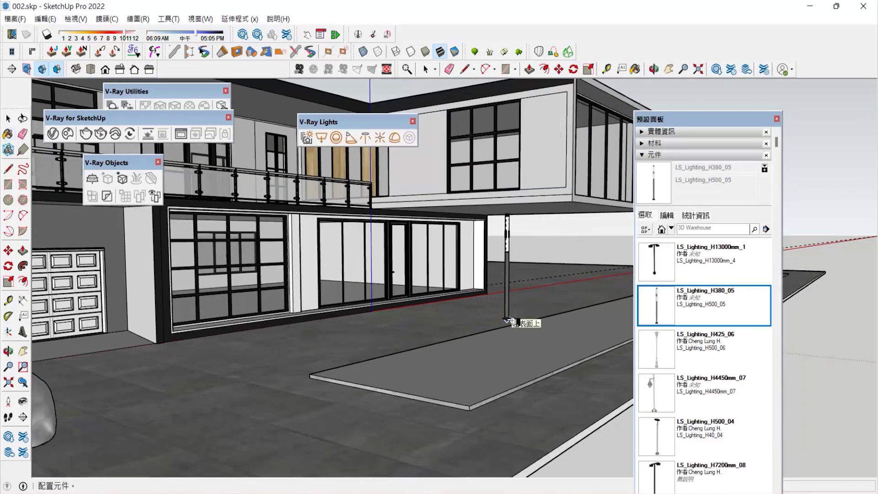
scroll(192, 356, "down", 5)
left_click(55, 344)
key("ctrl")
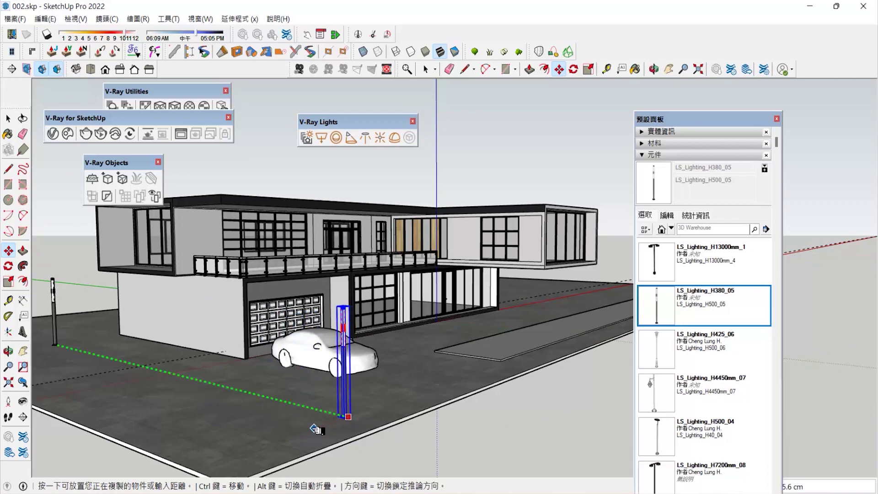
left_click(340, 414)
type("/3")
key("Return")
Select all four lamp posts and move them back along their row, away from the slab's front corner
left_click(8, 351)
left_click_drag(192, 354, 230, 353)
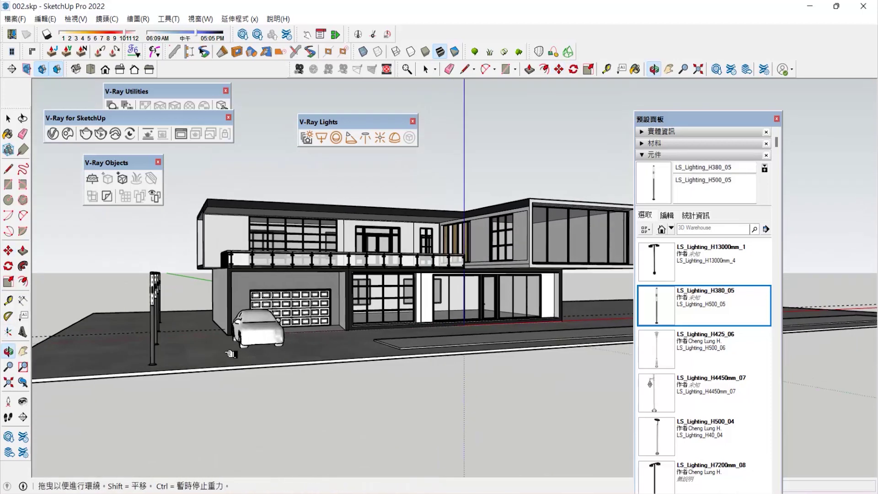
left_click(9, 119)
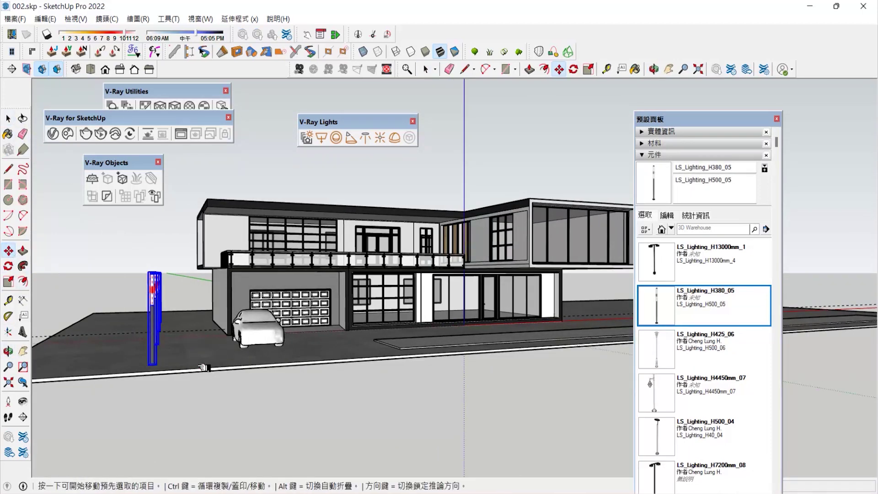
key("o")
left_click_drag(147, 368, 19, 314)
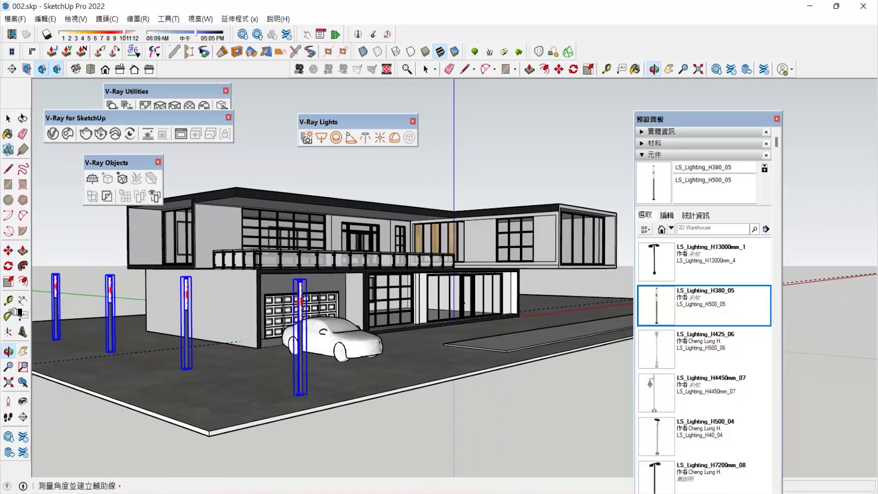
key("m")
left_click_drag(109, 315, 78, 316)
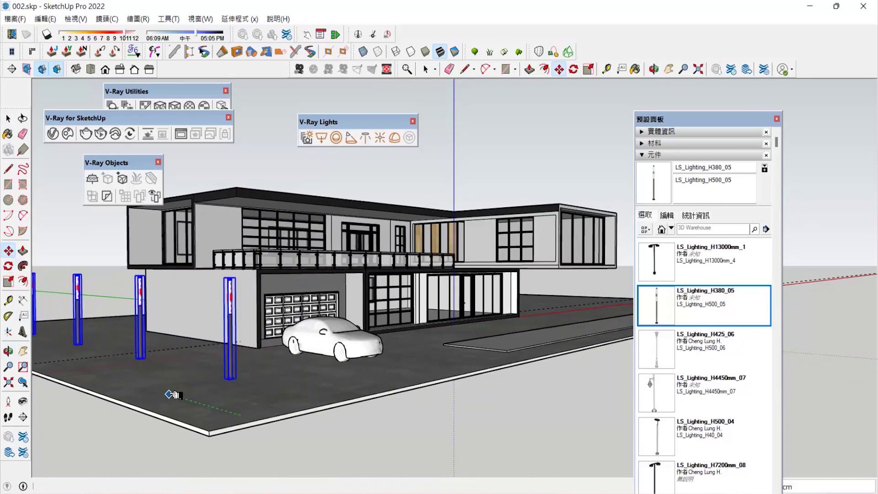
Load the 02_R_Lights folder inside Upload\Light as the component collection
left_click(26, 351)
scroll(280, 358, "up", 4)
left_click_drag(280, 359, 393, 396)
left_click_drag(701, 122, 501, 151)
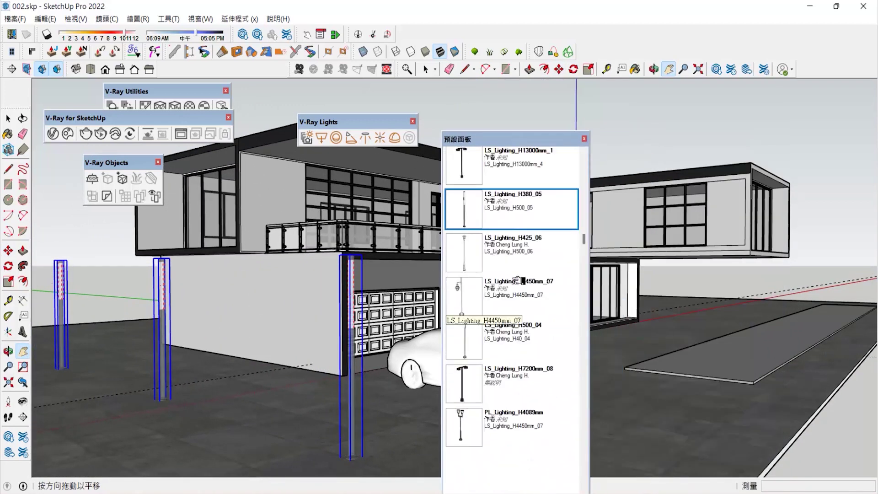
left_click(575, 250)
left_click(582, 250)
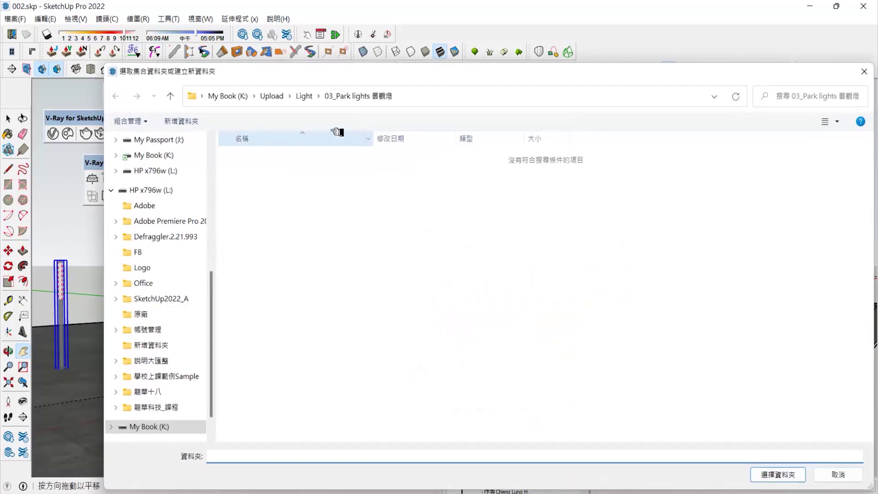
left_click(305, 95)
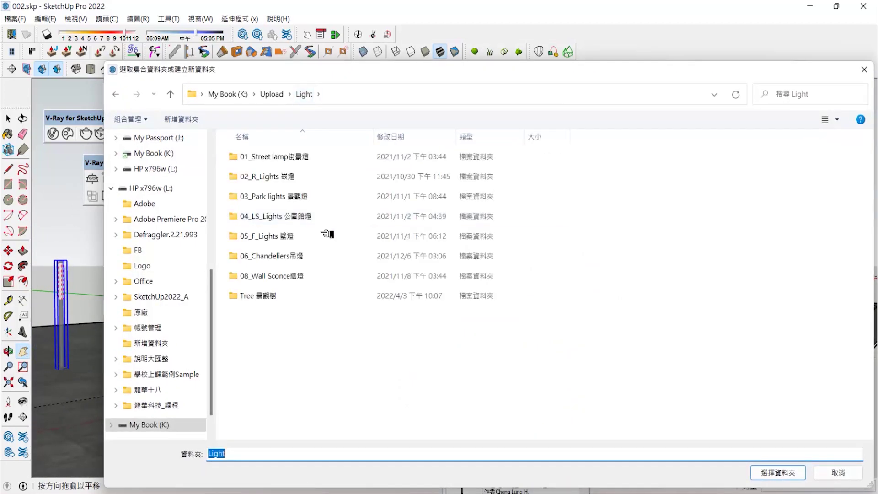
double_click(288, 176)
left_click(777, 473)
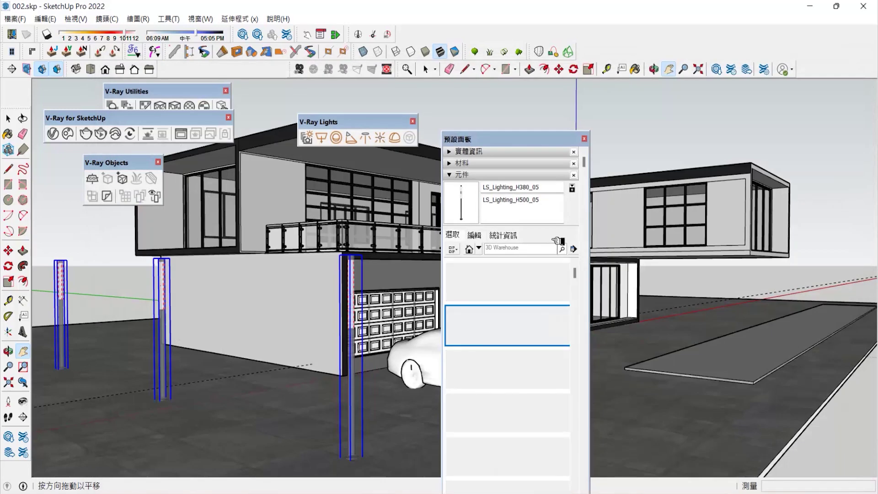
Browse the recessed lights for RR_Lighting37X37cm and place one on the roof overhang's underside above the balcony
scroll(507, 361, "down", 1)
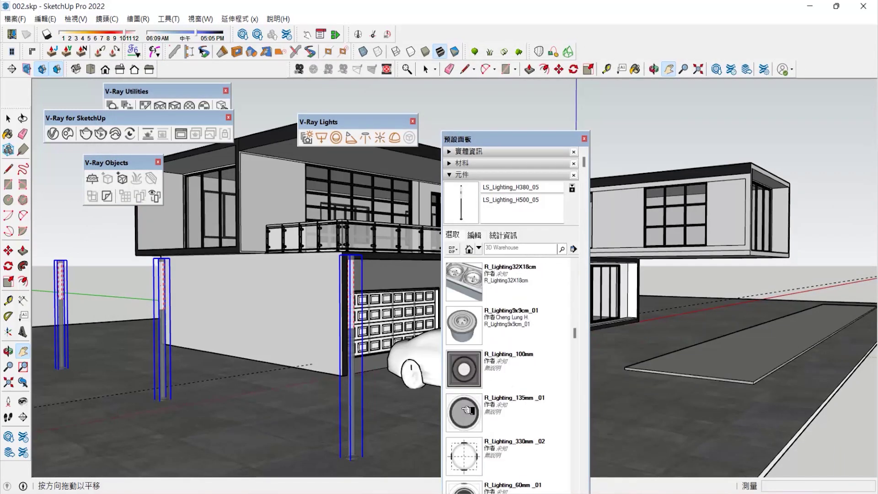
left_click_drag(396, 126, 241, 214)
left_click(507, 412)
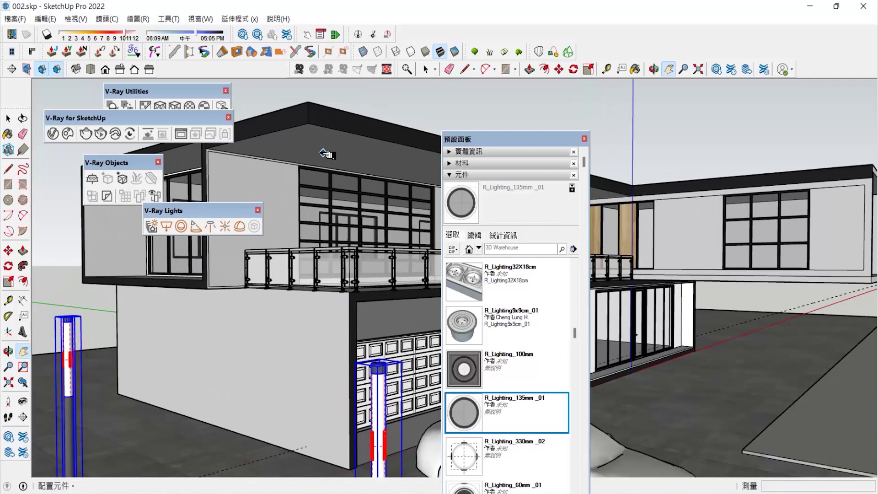
scroll(495, 446, "down", 1)
scroll(496, 446, "down", 2)
scroll(474, 387, "down", 2)
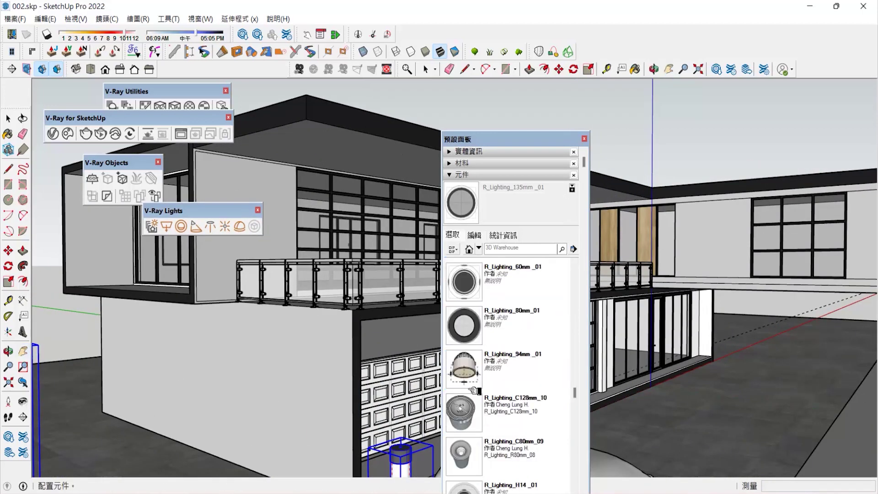
left_click(462, 411)
scroll(477, 378, "down", 6)
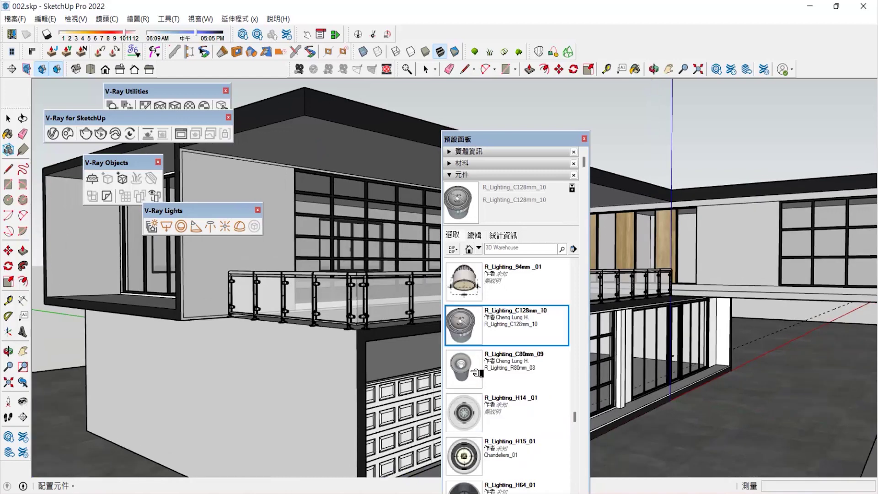
scroll(478, 390, "down", 2)
left_click(478, 406)
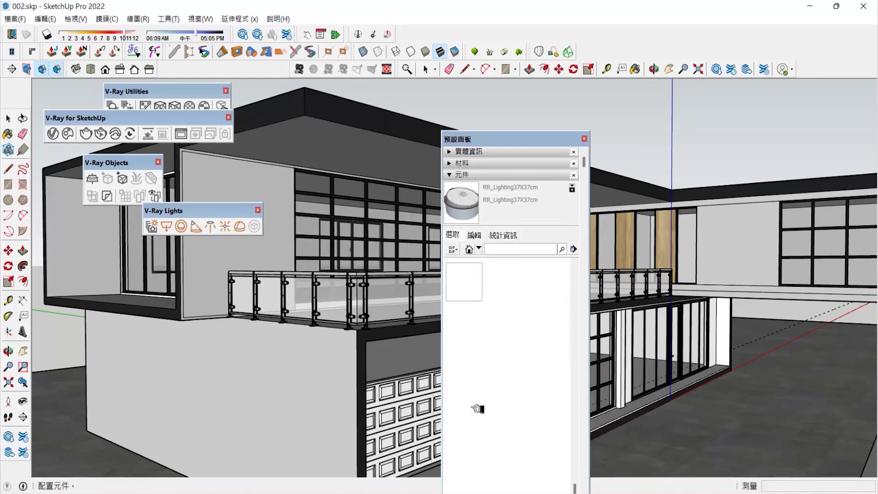
left_click(329, 147)
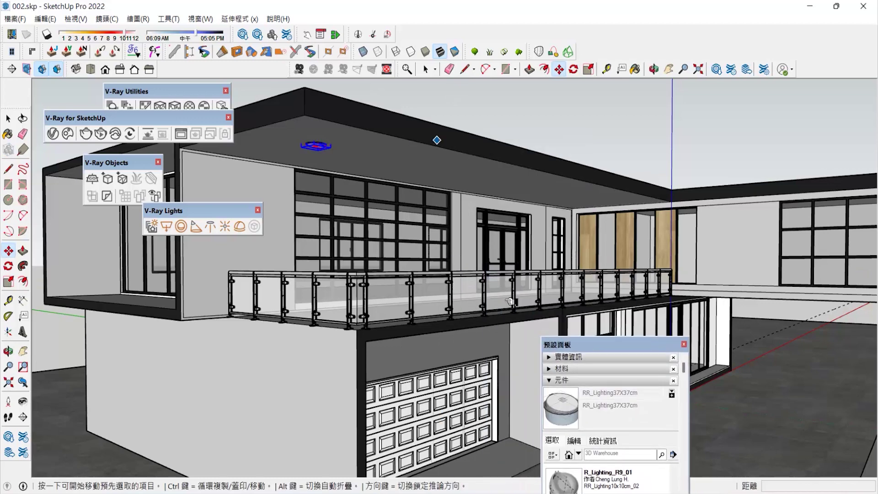
Copy the recessed ceiling light about 952 cm along the overhang, dividing the distance by 3
key("ctrl")
left_click(338, 151)
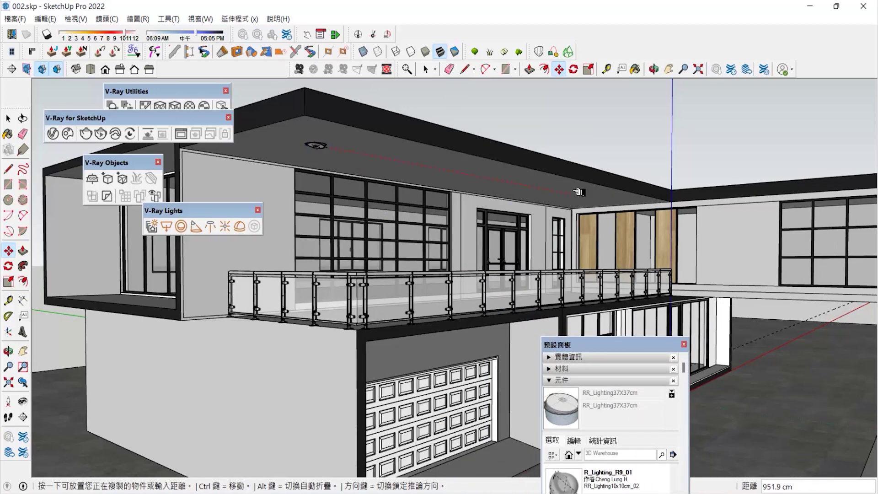
left_click(577, 193)
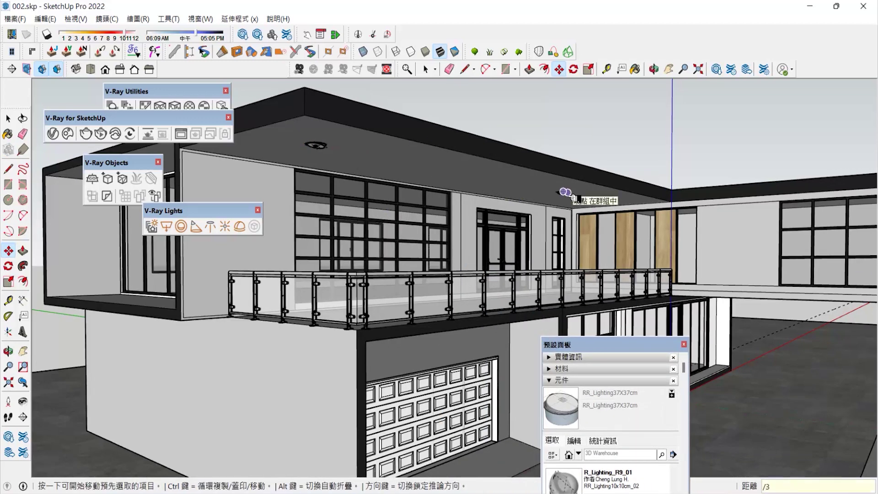
key("Return")
left_click(9, 119)
Frame the building with the car and lamp posts and start an interactive V-Ray render
scroll(310, 179, "down", 3)
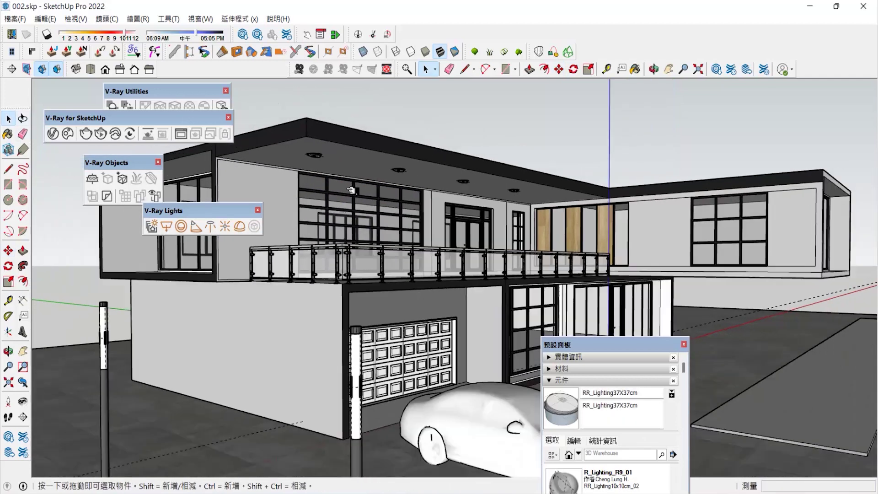
left_click_drag(543, 344, 753, 346)
left_click(23, 351)
left_click_drag(303, 323, 328, 302)
left_click(115, 135)
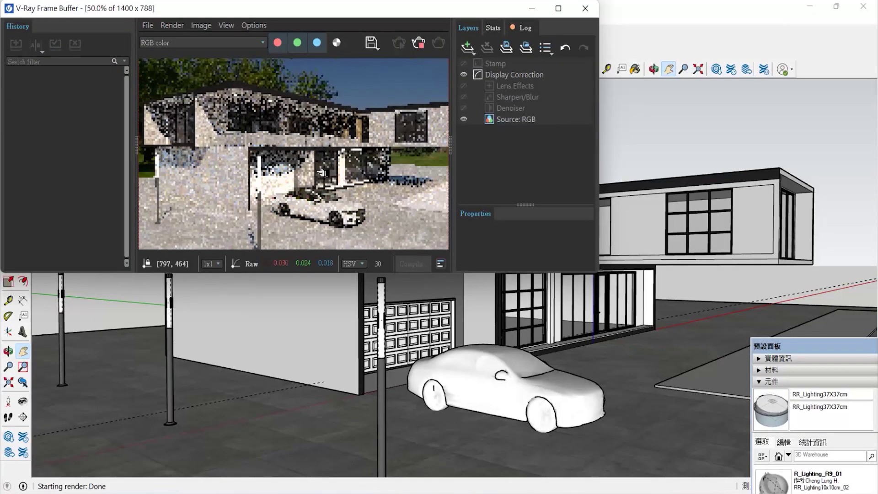
Reorient the camera around the house while the interactive render updates, and stop and close the render
left_click(10, 351)
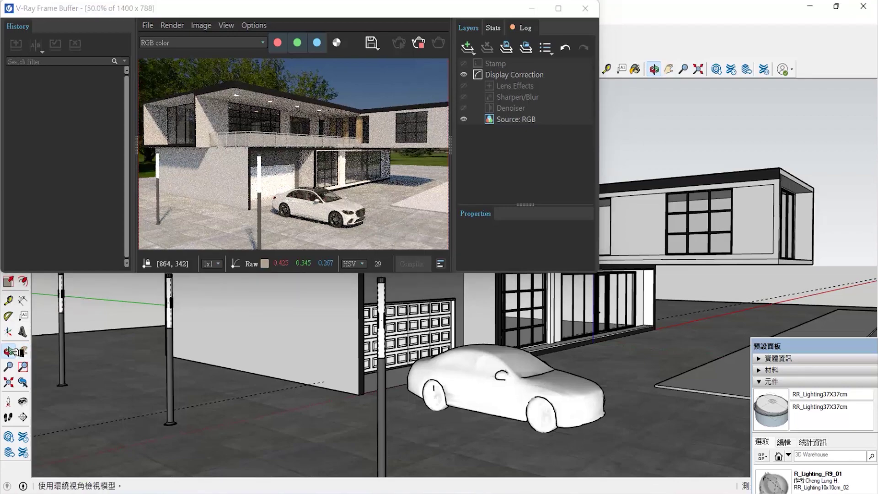
mouse_move(456, 387)
left_mouse_down()
mouse_move(432, 391)
mouse_move(530, 399)
left_mouse_up()
left_click_drag(550, 273, 551, 318)
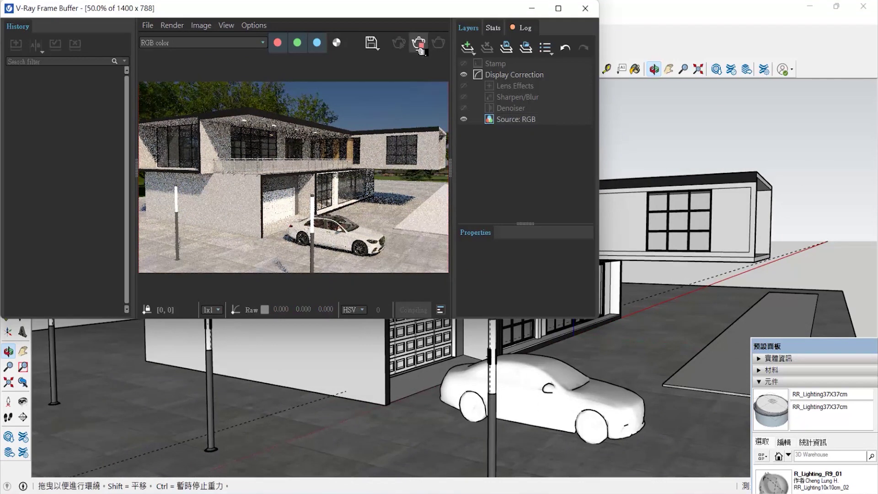
left_click(585, 8)
left_click_drag(234, 306, 240, 293)
Open the V-Ray Asset Editor and start a production render from it
left_click(53, 134)
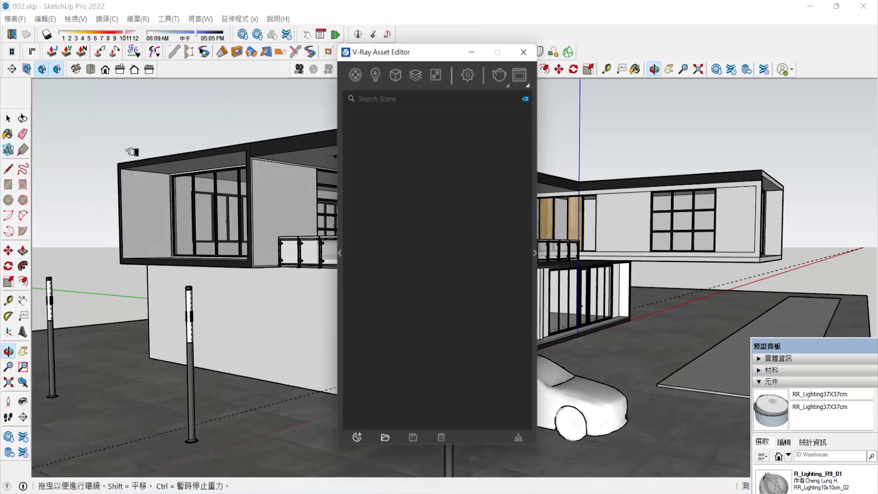
left_click(510, 82)
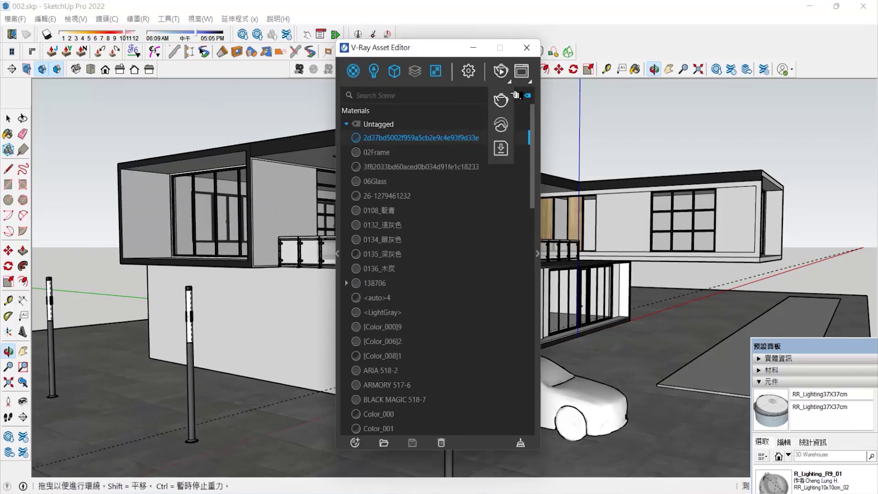
left_click(506, 100)
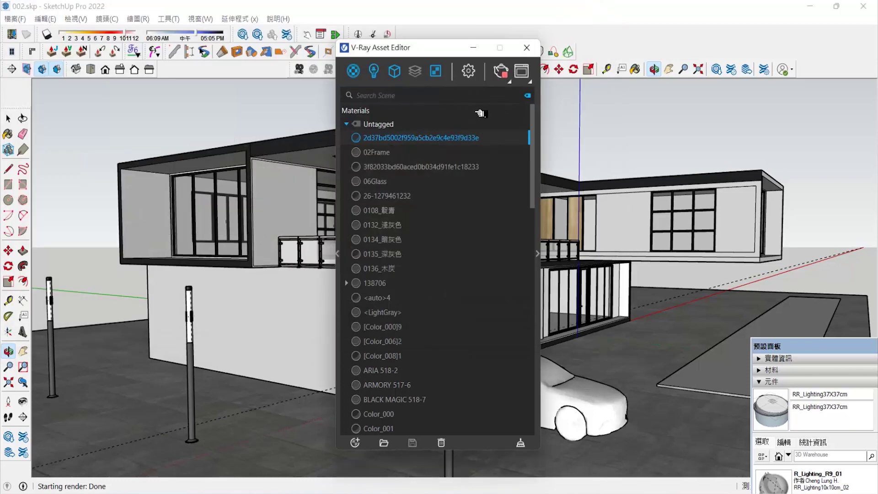
Set the render output size to 1600 × 900 at 16:9 and show the advanced render parameters
left_click(468, 71)
left_click(391, 212)
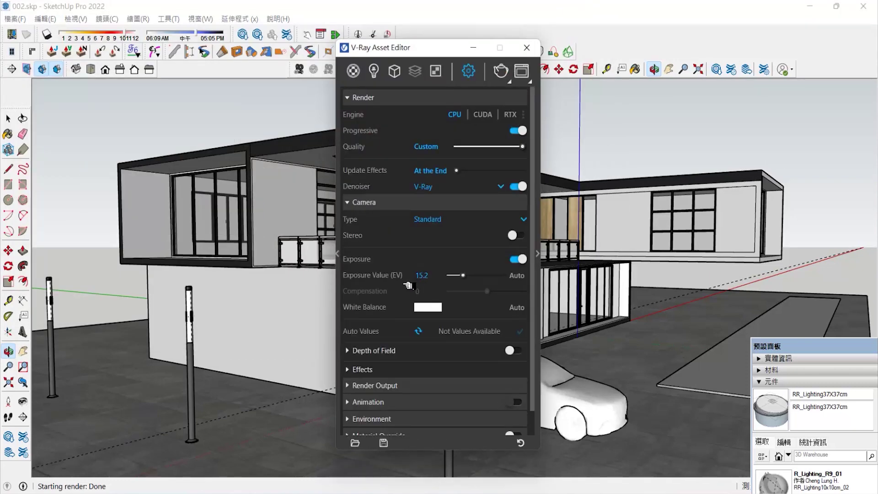
left_click(375, 386)
scroll(393, 365, "down", 3)
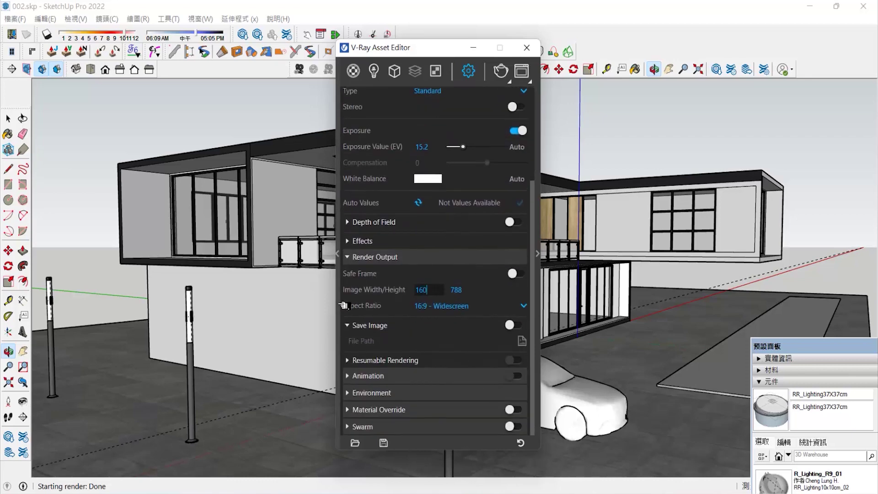
left_click(537, 253)
Expand the environment settings and import the Day 027 sky from the HDRIs / Day category of Chaos Cosmos
left_click(388, 392)
scroll(475, 322, "down", 2)
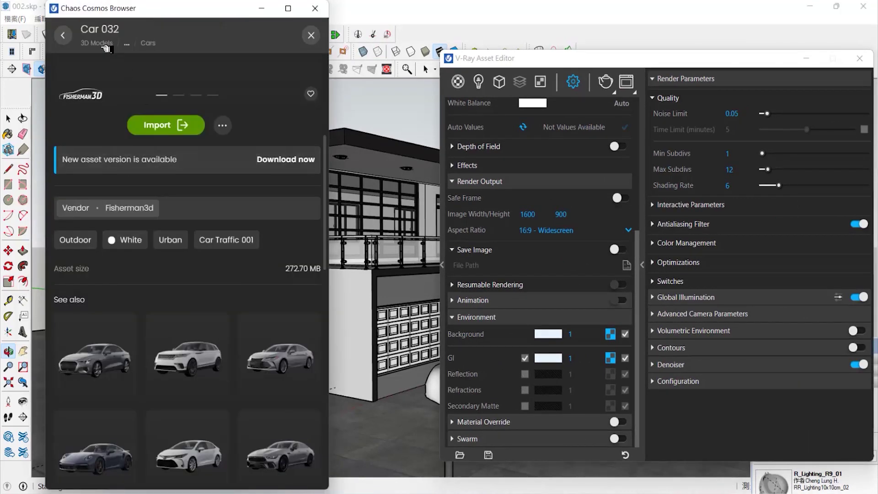
left_click(106, 45)
left_click(114, 87)
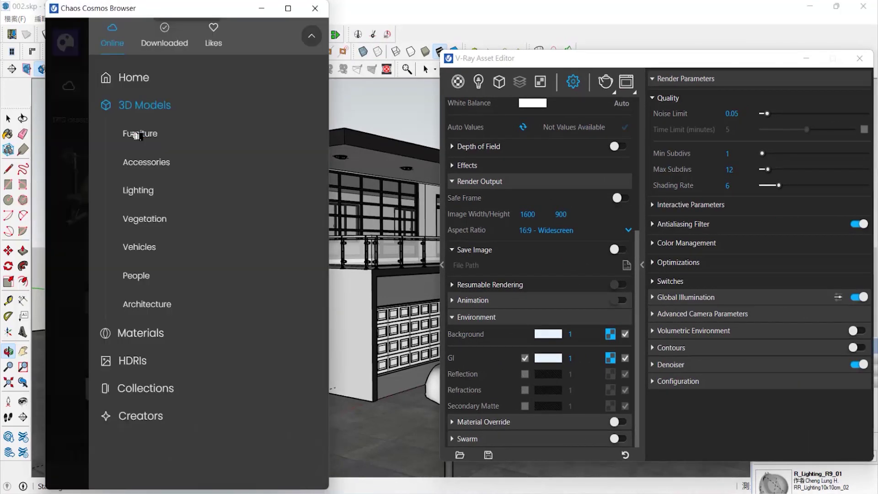
left_click(137, 360)
left_click(133, 190)
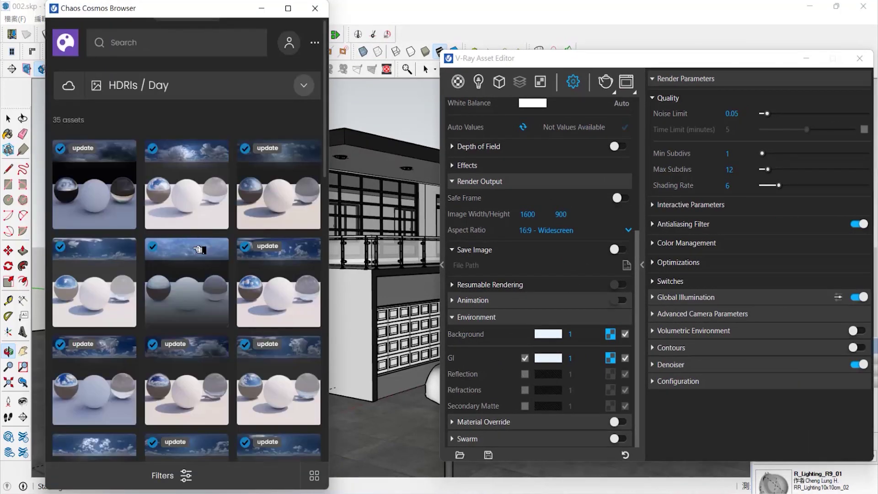
mouse_move(268, 272)
scroll(278, 296, "down", 1)
left_click(309, 189)
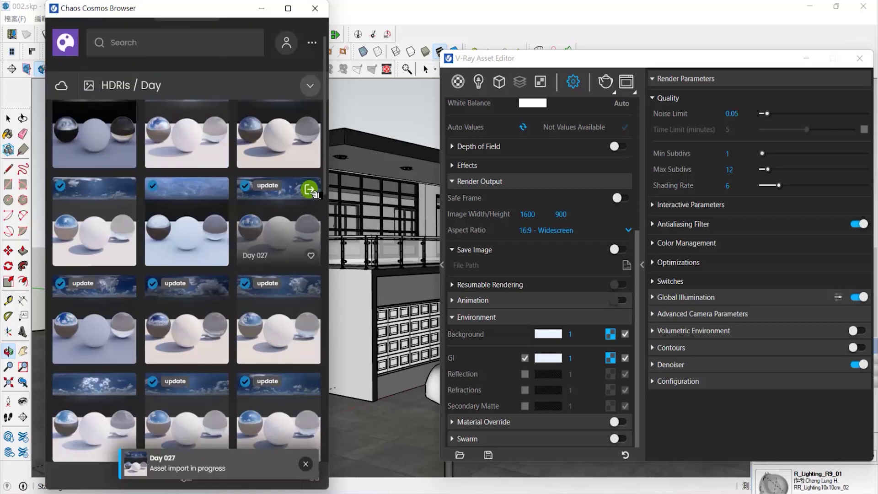
Copy the Day 027 texture and paste it into the environment's Background texture slot
right_click(494, 164)
left_click(519, 174)
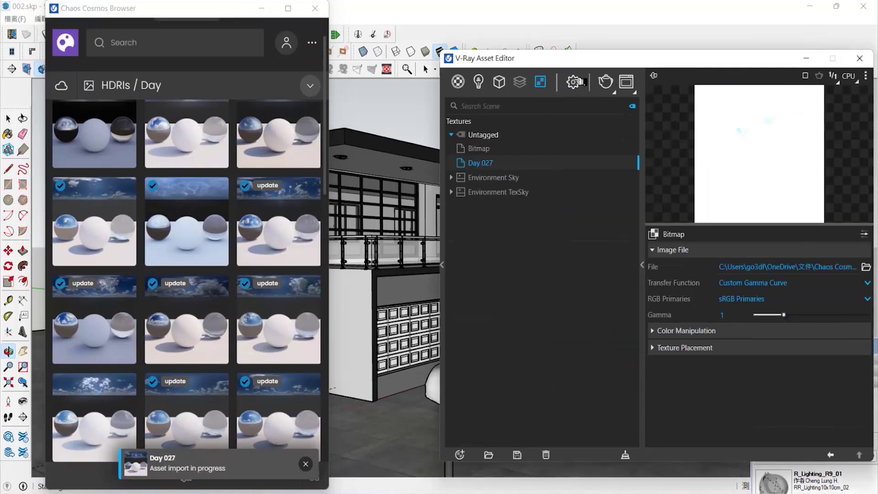
left_click(573, 82)
right_click(610, 334)
left_click(616, 341)
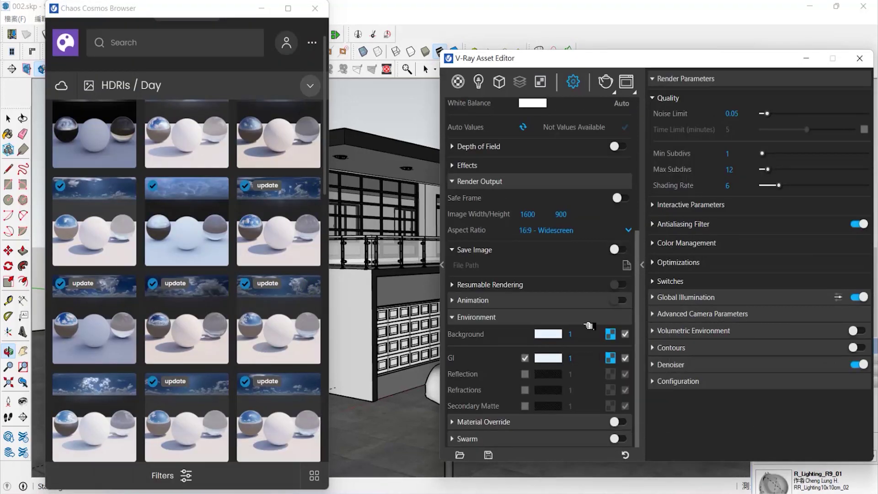
Close Chaos Cosmos, set the irradiance map's Min Rate to -9 in Global Illumination, and start the production render
left_click(316, 9)
left_click(642, 265)
left_click(645, 265)
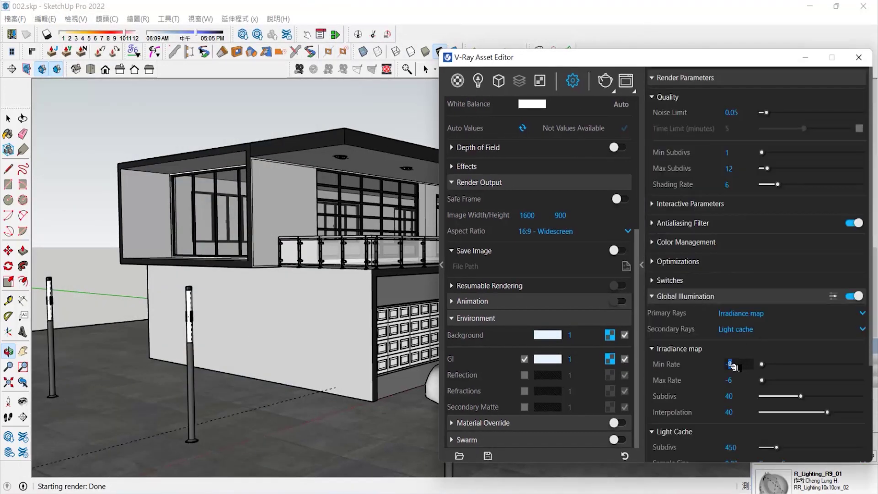
left_click(607, 91)
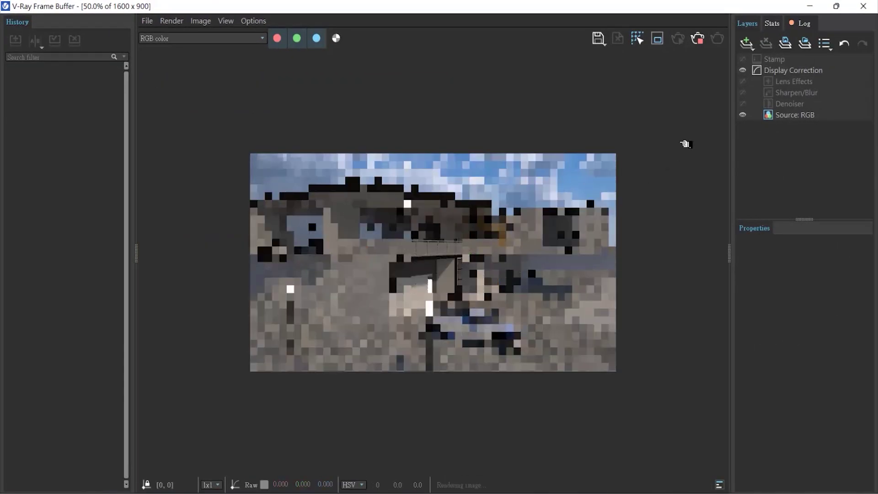
Add Exposure and Curves correction layers to the render and move the Asset Editor out of the way
left_click(746, 43)
left_click(760, 150)
left_click(746, 42)
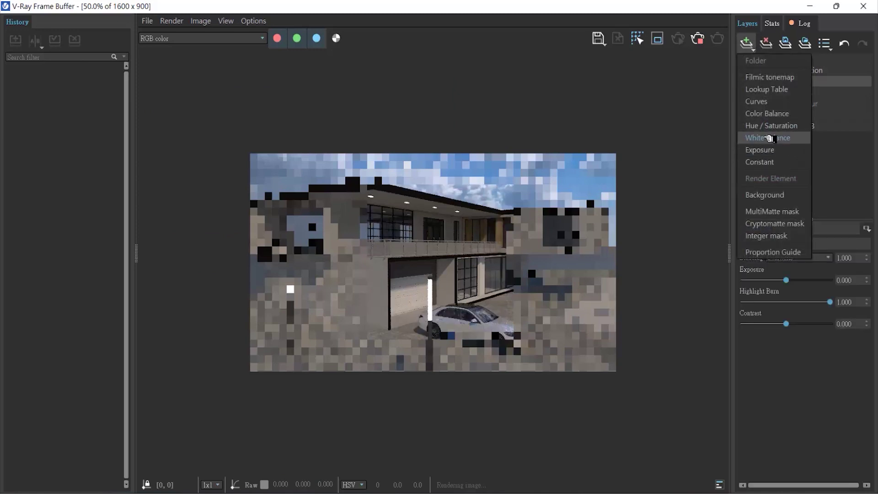
left_click(763, 102)
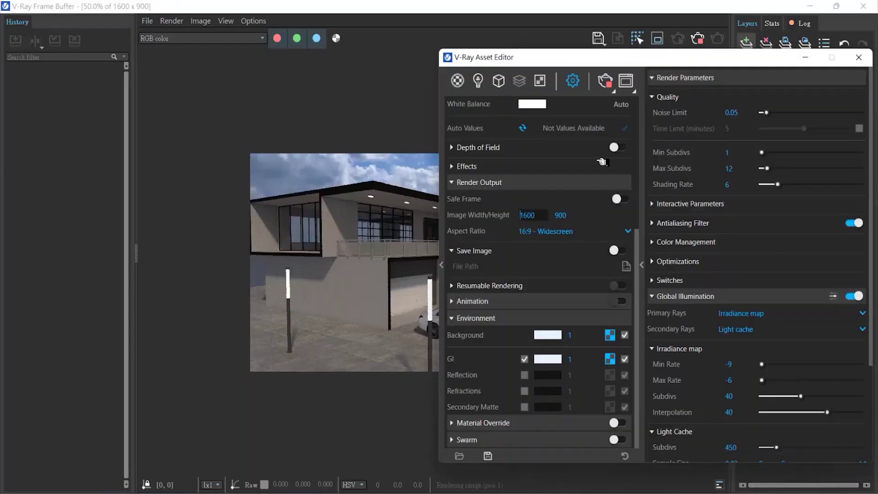
left_click_drag(688, 63, 576, 454)
Raise the Exposure layer's exposure and enable bloom/glare in Lens Effects
left_click(789, 93)
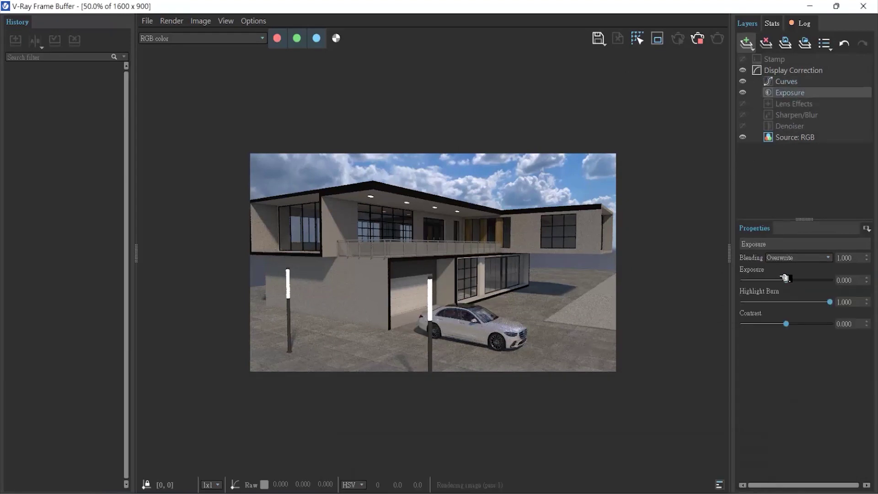
left_click_drag(783, 278, 798, 280)
left_click(773, 104)
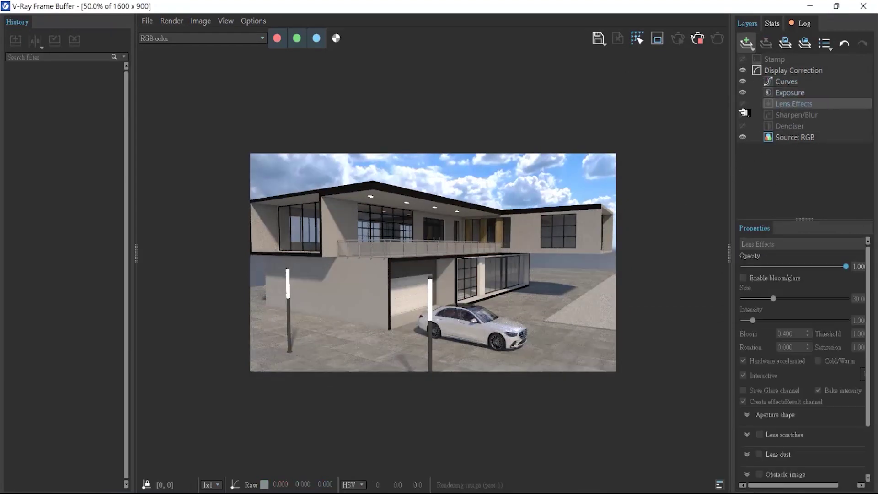
left_click(744, 277)
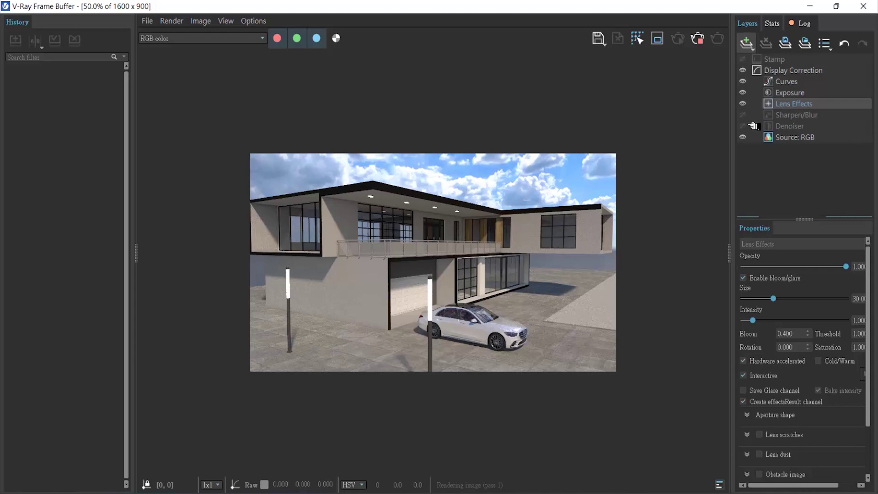
Hide the render history, enlarge the render to 100%, and adjust the Exposure layer to about 0.76
left_click_drag(50, 276, 22, 261)
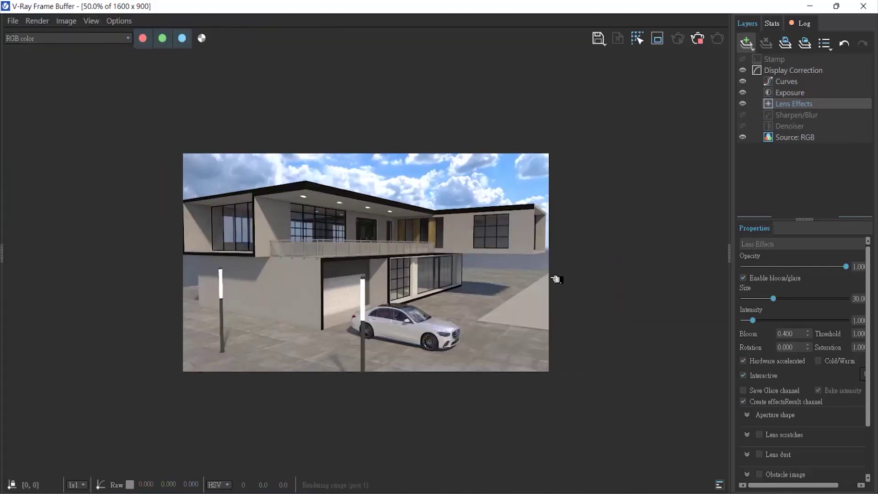
scroll(584, 278, "up", 1)
left_click_drag(730, 263, 781, 264)
left_click(787, 93)
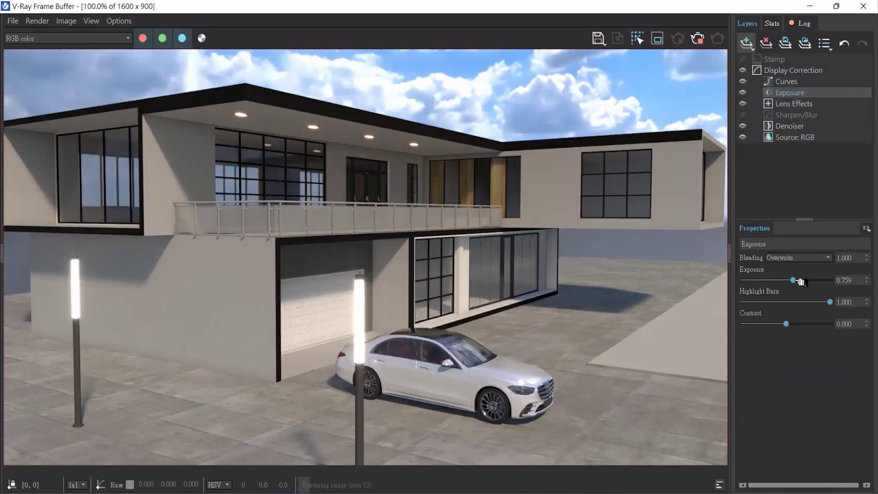
Add a White Balance correction layer and collapse the layers pane beside the render
left_click(746, 43)
left_click(768, 138)
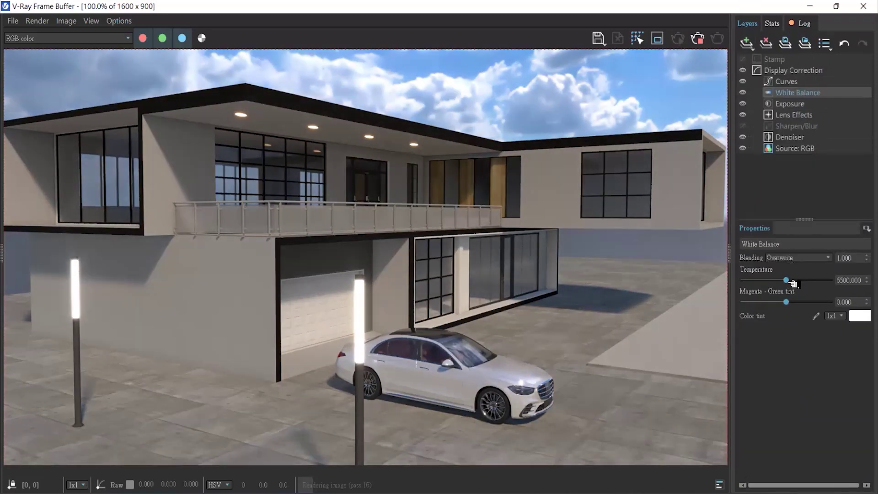
left_click_drag(730, 281, 875, 283)
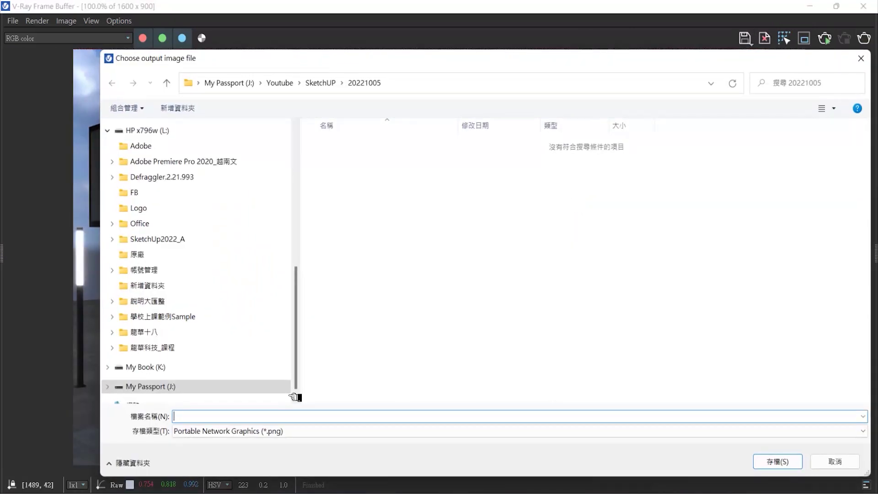
Save the rendered image in JPEG format as 1005_02.jpg in the 20221005 folder
left_click(295, 431)
left_click(302, 346)
left_click(344, 146)
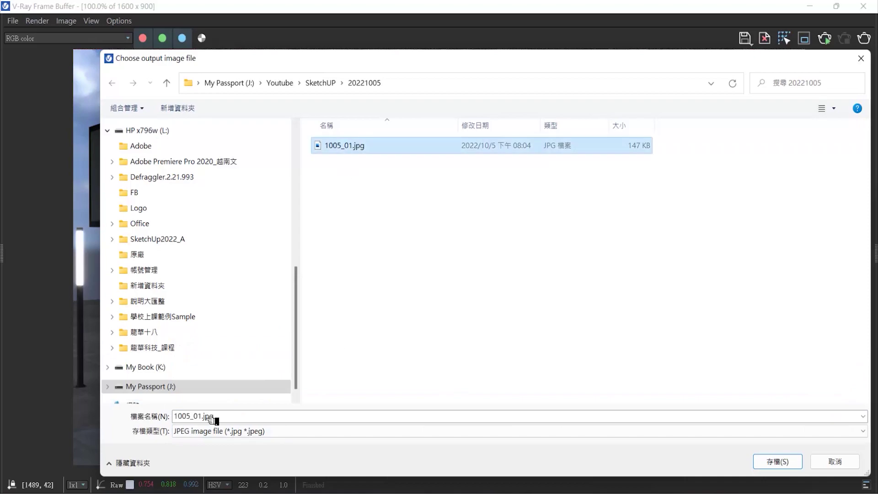
left_click_drag(199, 417, 300, 416)
type("2")
key("Return")
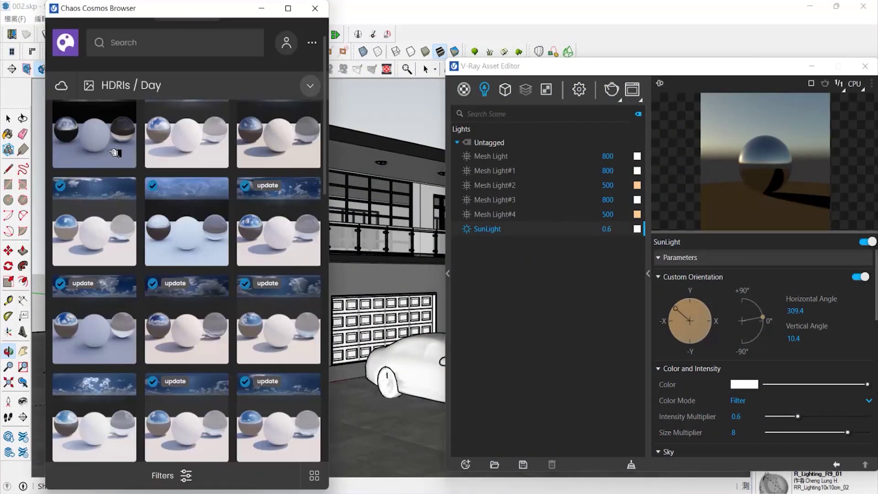
Browse the Cosmos HDRIs and import Sunset 025 from the Evening category
scroll(118, 147, "down", 2)
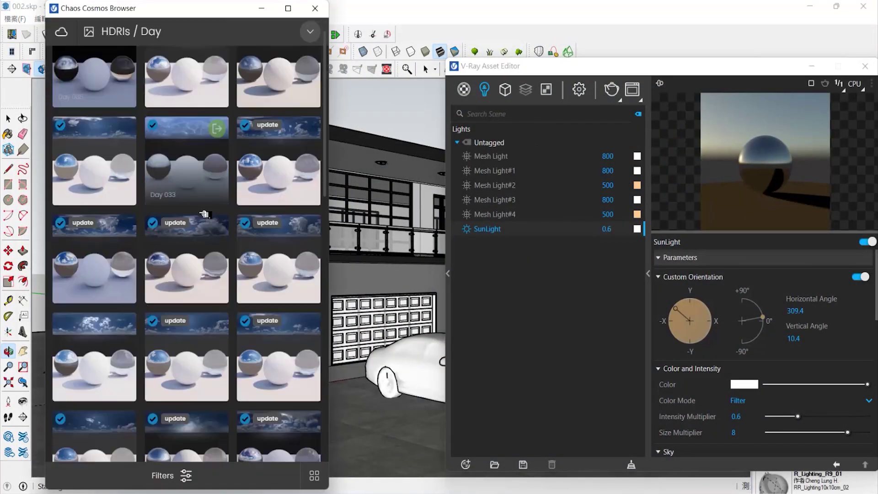
left_click(307, 84)
left_click(137, 217)
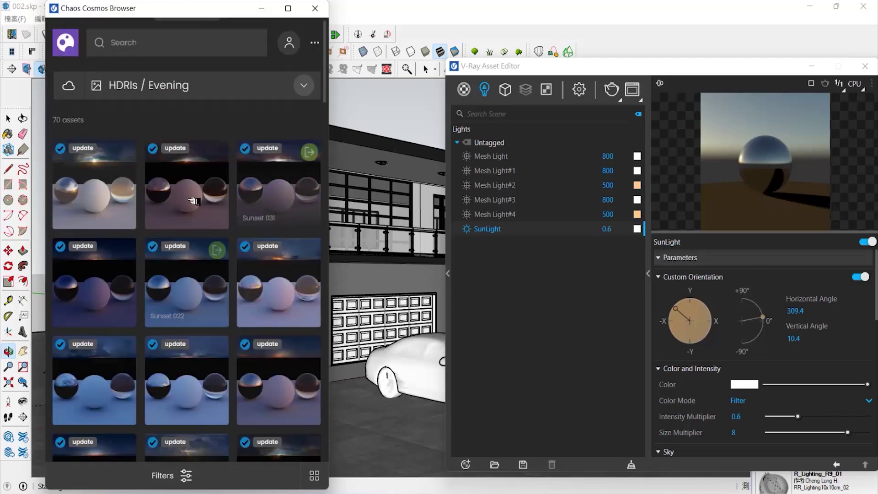
left_click(125, 151)
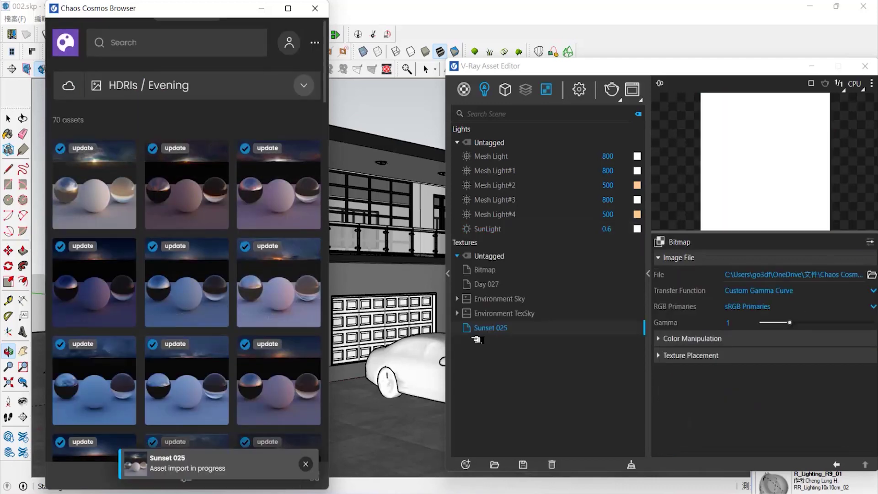
Copy the Sunset 025 texture into the render settings' environment background and minimize the Cosmos browser
right_click(514, 327)
left_click(534, 335)
left_click(579, 89)
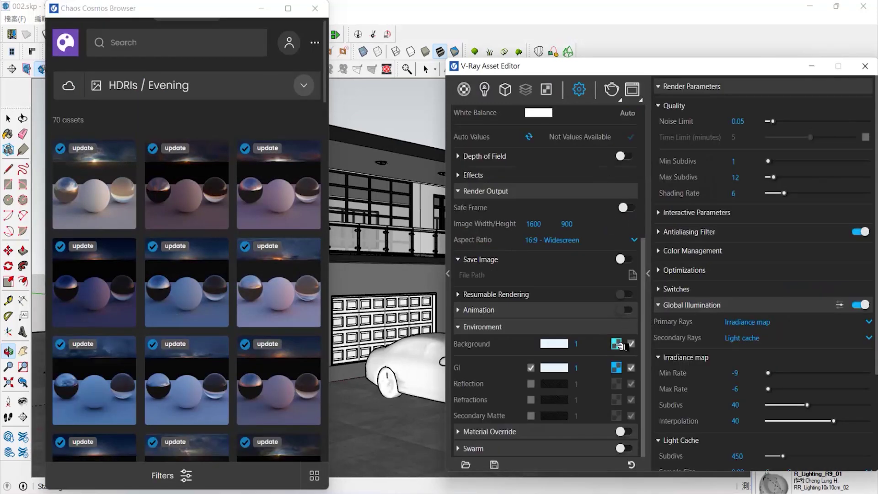
left_click(257, 9)
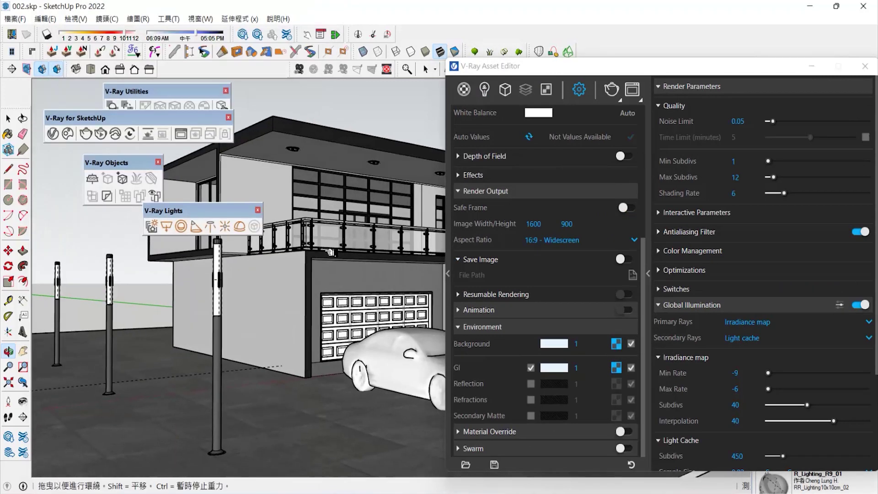
Reframe the house and car in the model view and render the scene with the sunset sky
left_click(23, 250)
middle_click_drag(366, 439, 365, 350, "shift")
scroll(361, 441, "up", 2)
middle_click_drag(266, 346, 340, 339, "shift")
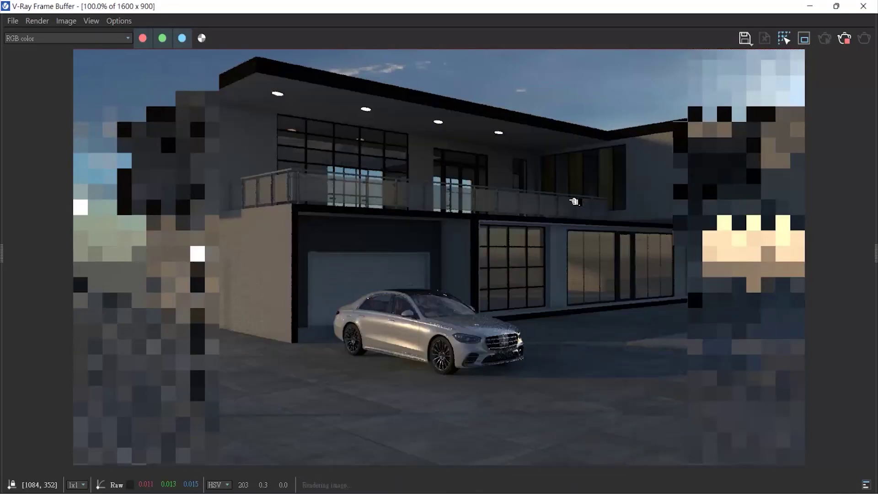
Turn on the Lens Effects layer for the render and slightly lower the Exposure layer's exposure
left_click_drag(876, 256, 799, 259)
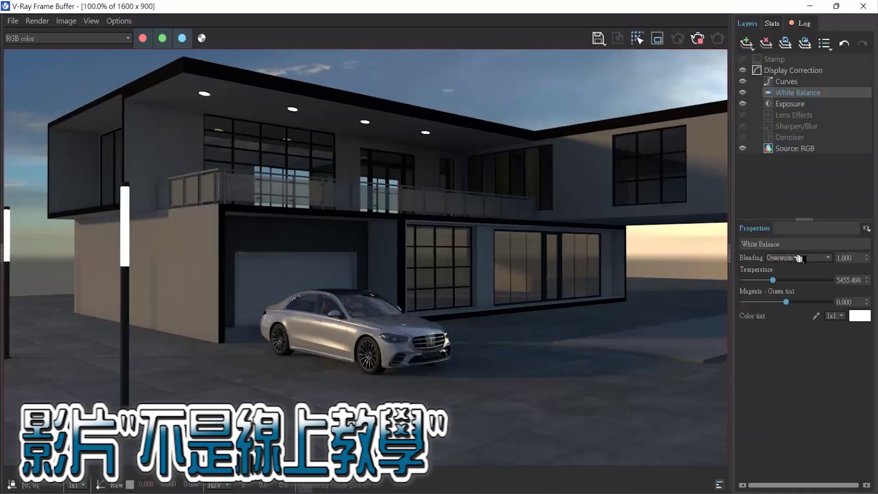
left_click(742, 115)
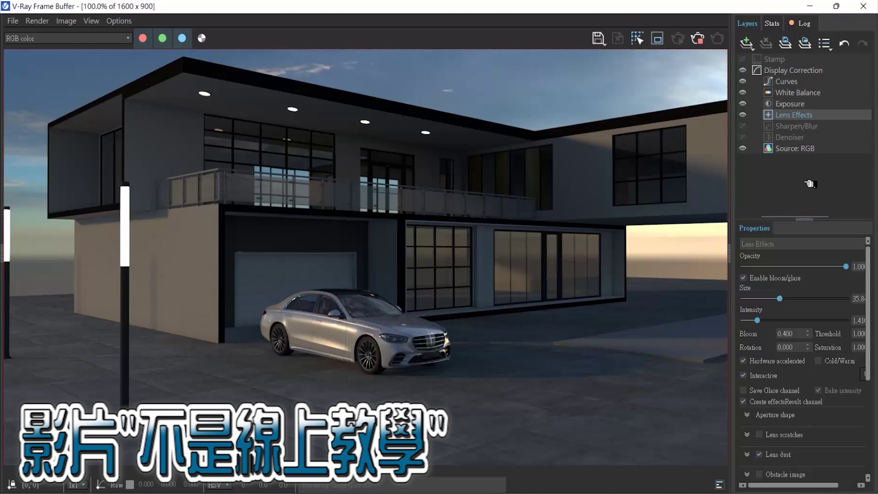
left_click(796, 104)
left_click_drag(791, 280, 787, 279)
left_click_drag(738, 242, 753, 242)
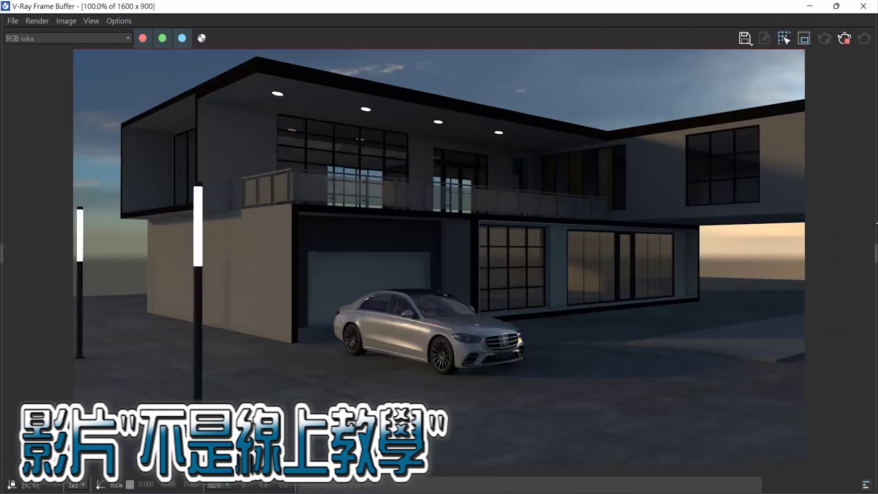
Save the current render as 1005_03.jpg in the 20221005 folder
left_click(751, 48)
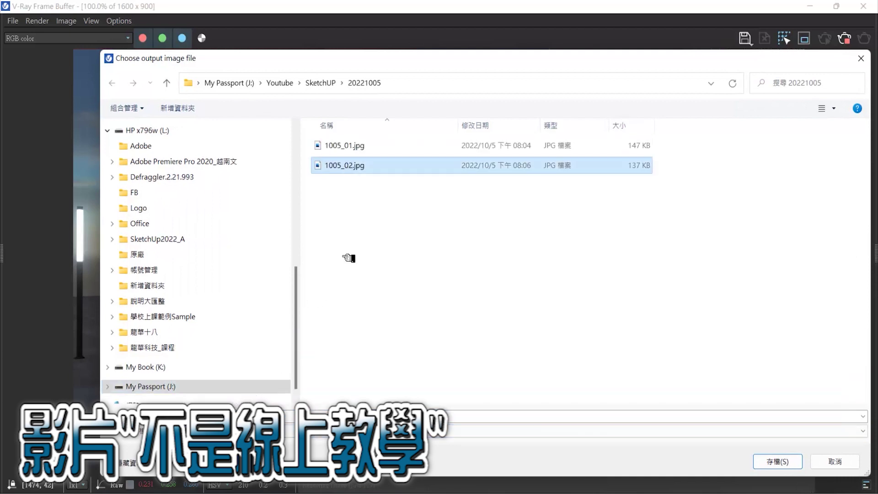
left_click(184, 416)
key("BackSpace")
type("3")
key("Return")
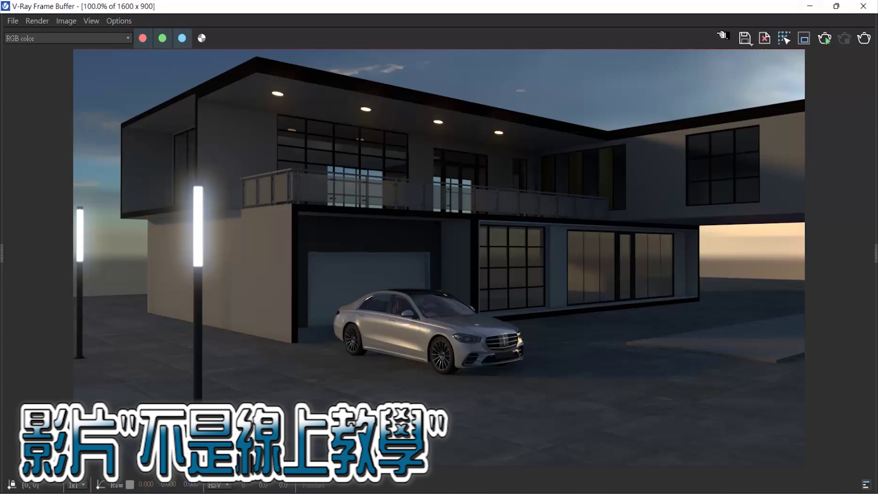
Save the finished render with the lens glow as a JPEG image named 1005_04.jpg
left_click(744, 38)
left_click(320, 414)
left_click(274, 454)
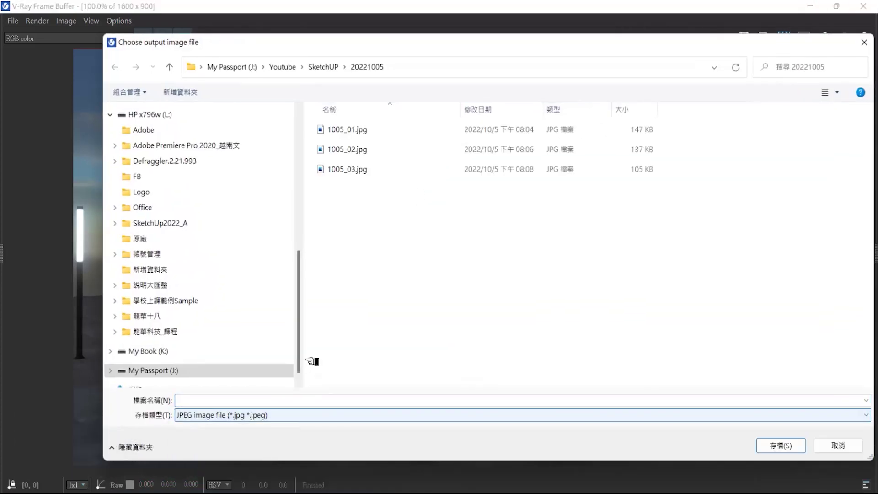
left_click(357, 174)
left_click_drag(201, 403, 297, 406)
type("4")
key("Return")
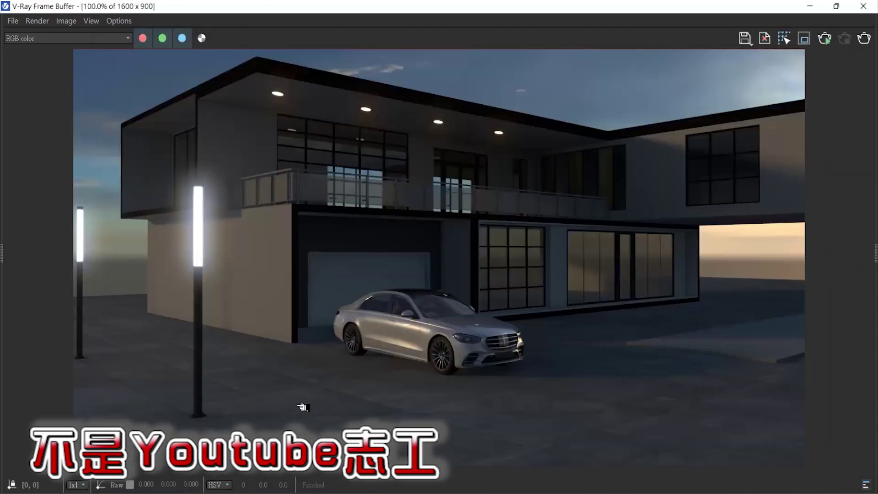
Close the render window and select the black-framed windows and doors on both floors of the house
left_click(863, 6)
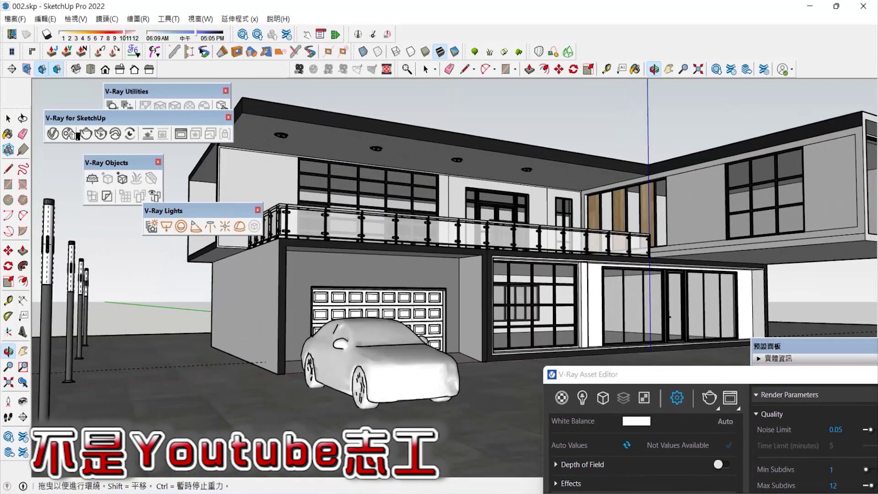
key("b")
key("space")
left_click(524, 218)
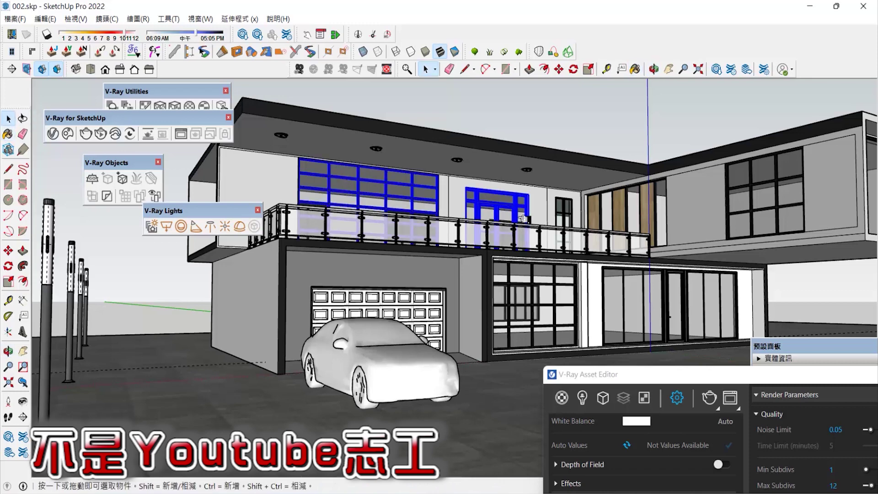
left_click(541, 311, "shift")
left_click(649, 307, "shift")
left_click(768, 220, "shift")
Add a new tag in the tray and name it 窗戶
left_click_drag(825, 346, 669, 137)
left_click(616, 162)
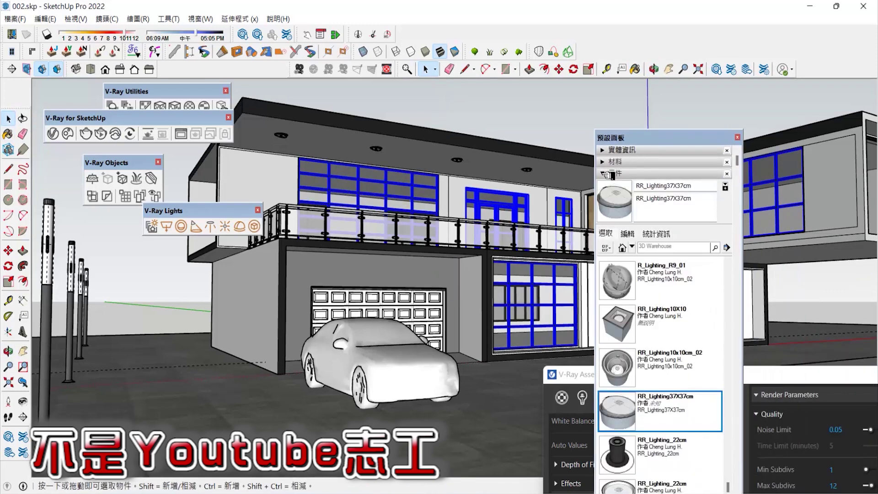
left_click(608, 174)
left_click(603, 210)
type("JCHWK")
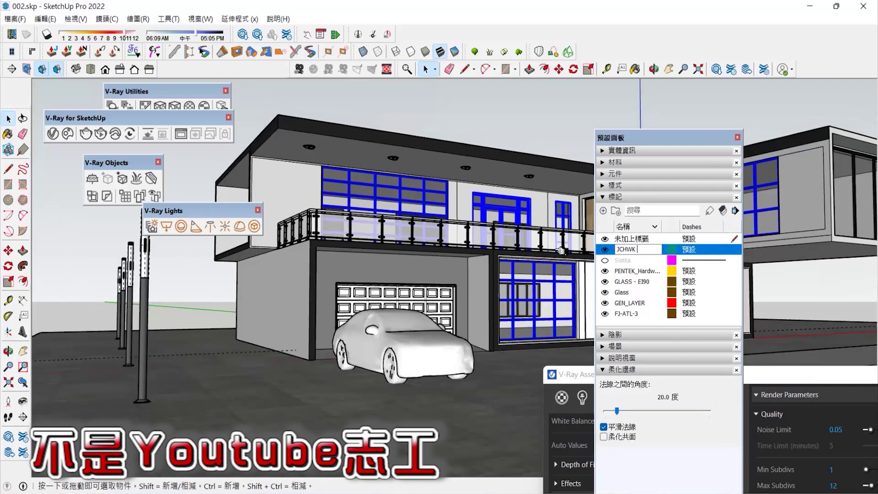
key("super+space")
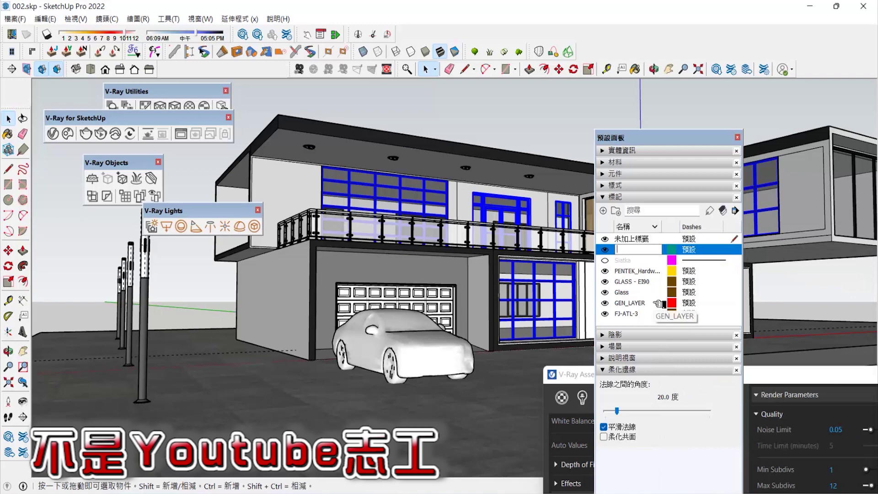
type("窗戶")
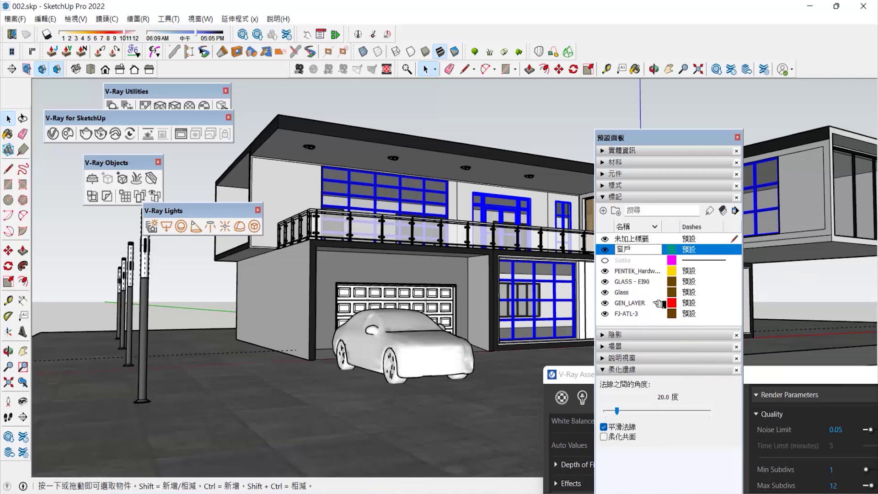
left_click(639, 151)
left_click(682, 182)
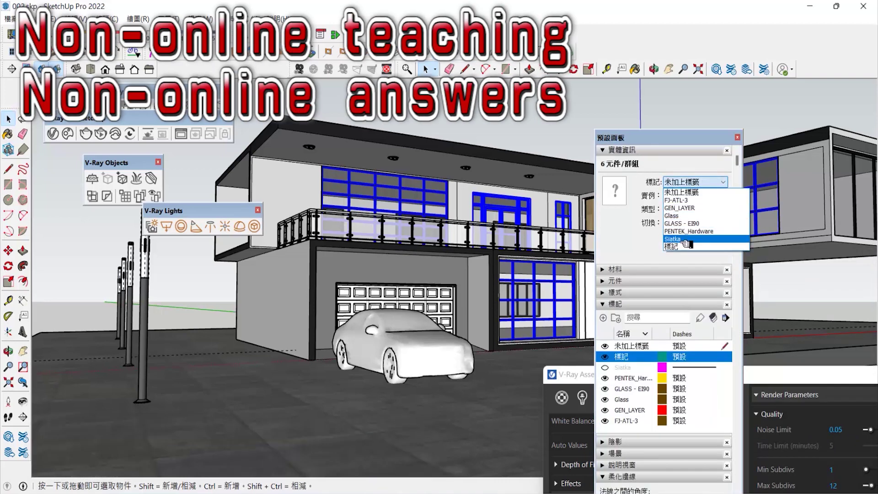
double_click(633, 357)
type("窗戶")
key("Return")
Assign the selected windows and doors to the 窗戶 tag and hide that tag
left_click(702, 182)
left_click(683, 246)
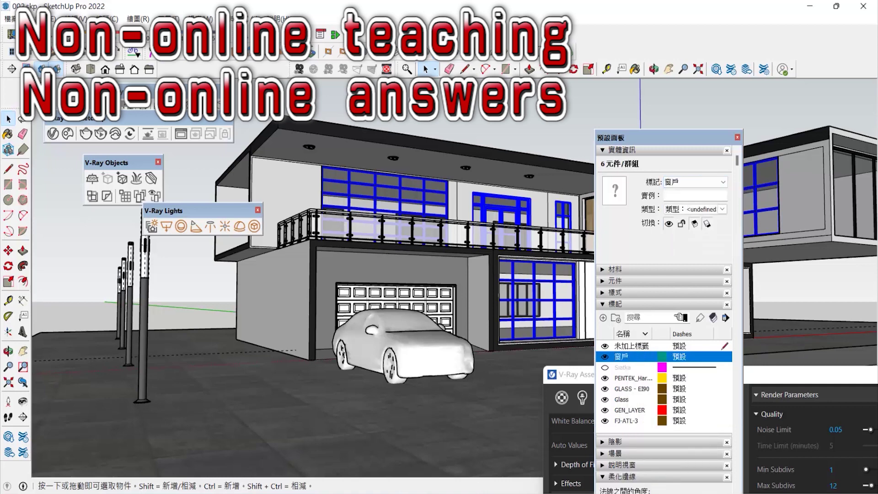
left_click(605, 356)
Bring the upper-floor room's ceiling into view and move the V-Ray for SketchUp and V-Ray Utilities toolbars and the tray clear of it
left_click(8, 351)
left_click_drag(450, 201, 476, 261)
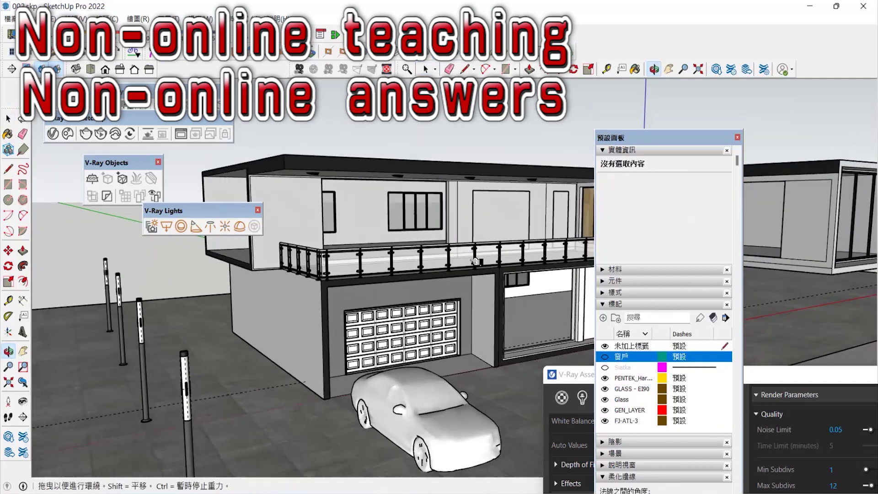
scroll(398, 204, "up", 5)
scroll(399, 204, "up", 5)
key("r")
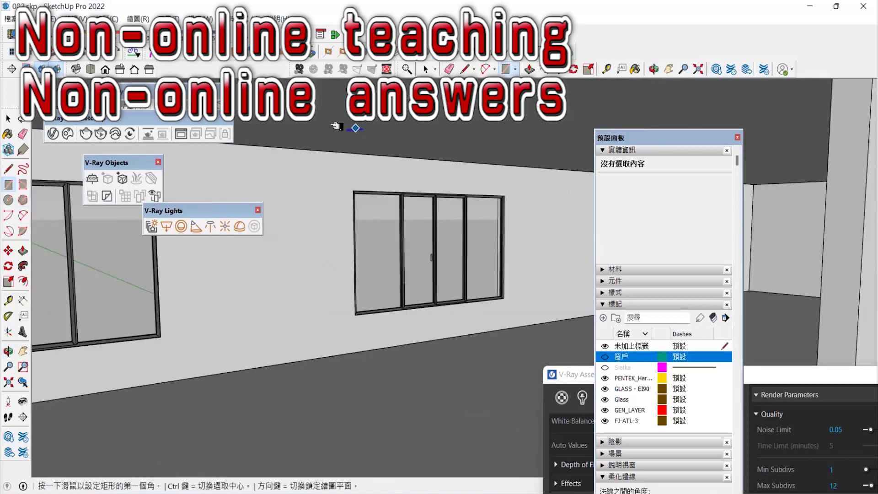
left_click_drag(130, 116, 166, 248)
left_click_drag(199, 151, 215, 301)
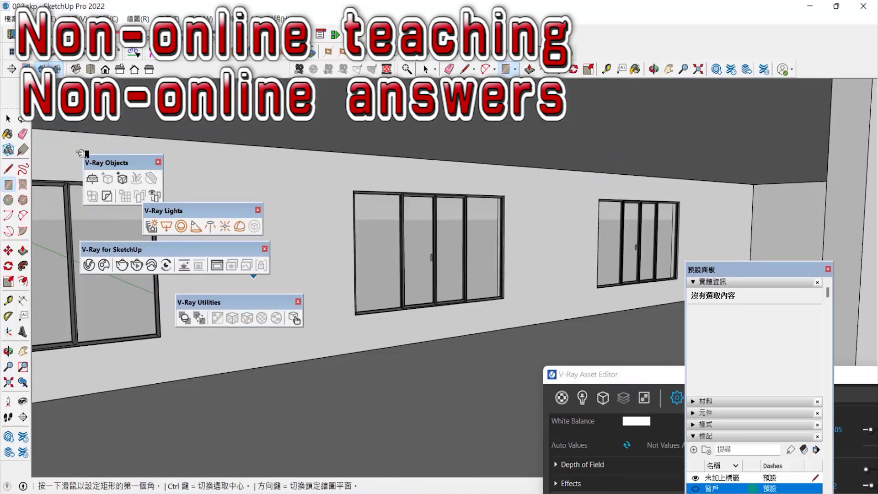
Draw a rectangle of about 12.6 m² on the room's ceiling and select its face
left_click(253, 117)
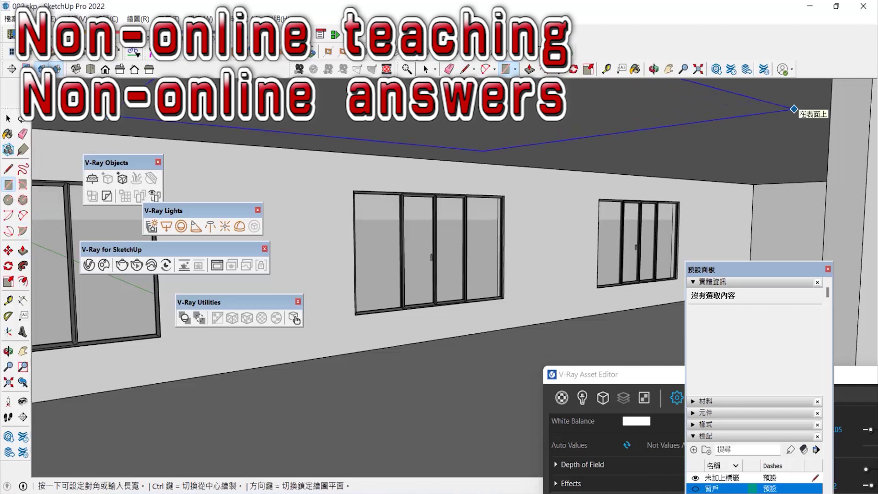
left_click(23, 350)
left_click_drag(388, 327, 431, 341)
key("Escape")
left_click(859, 134)
key("space")
left_click(332, 89)
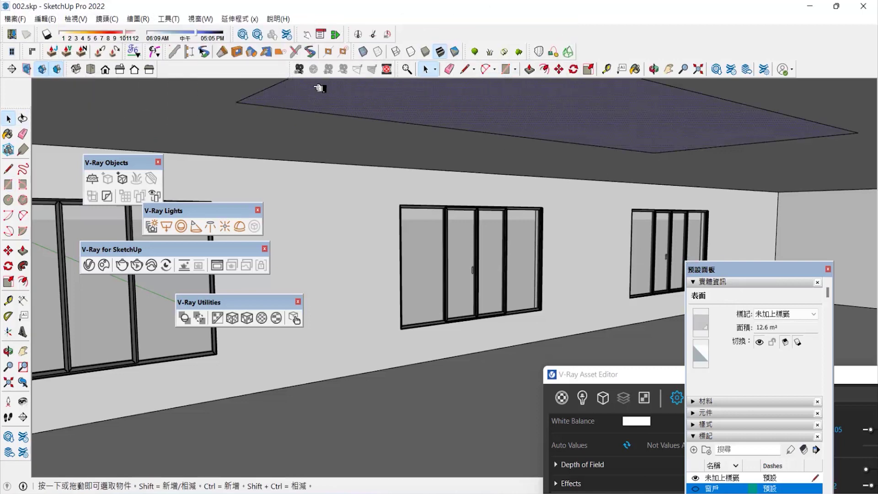
Load the Light_H61_0606_10 assembly from the Light folder without saving the current assembly, and build it along the ceiling rectangle
left_click(189, 52)
left_click(708, 103)
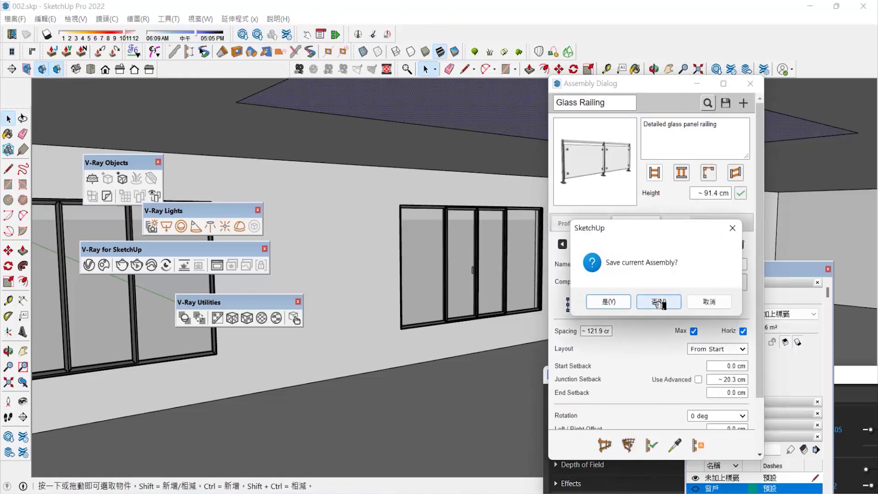
left_click(660, 300)
scroll(366, 81, "down", 1)
left_click(284, 52)
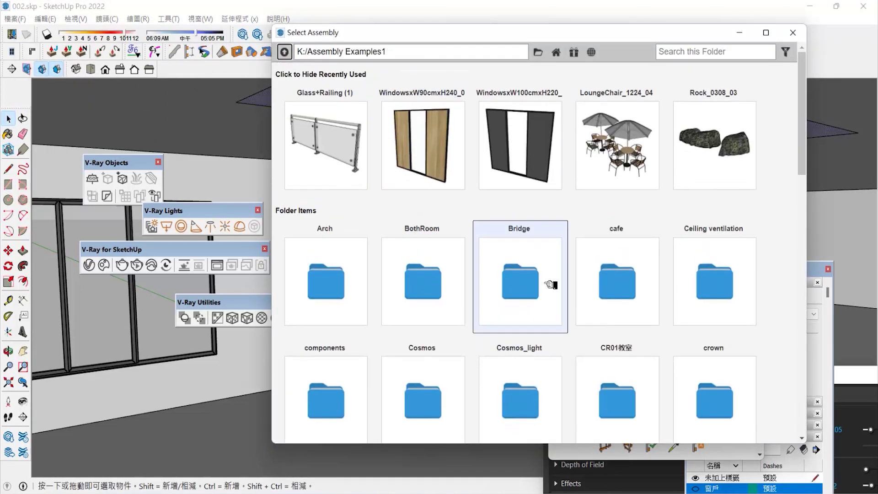
scroll(615, 339, "down", 8)
left_click(612, 359)
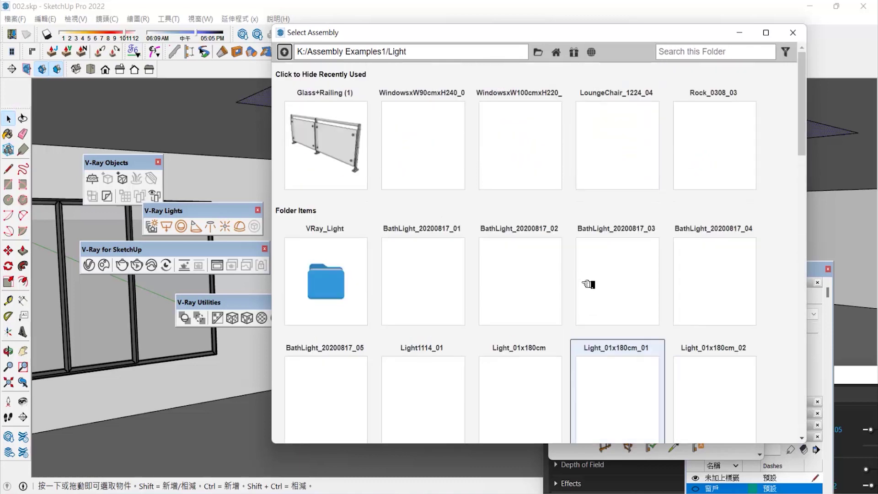
scroll(590, 283, "down", 10)
scroll(627, 294, "down", 8)
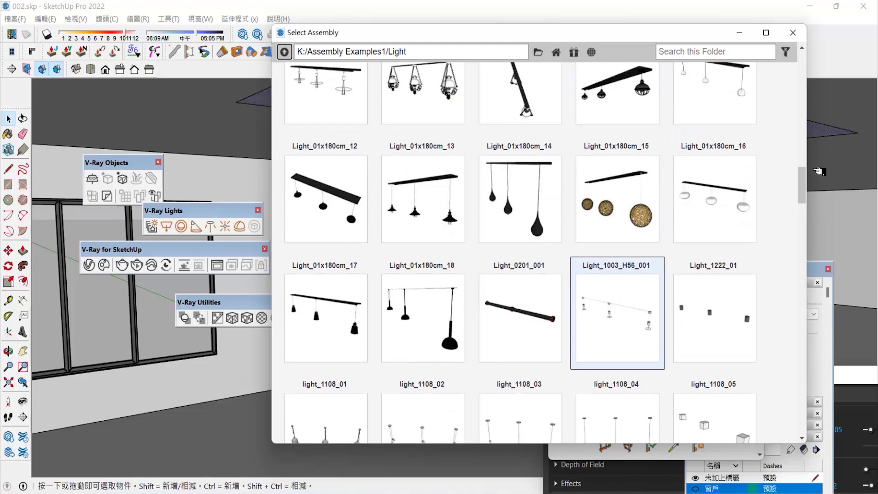
left_click_drag(806, 168, 813, 325)
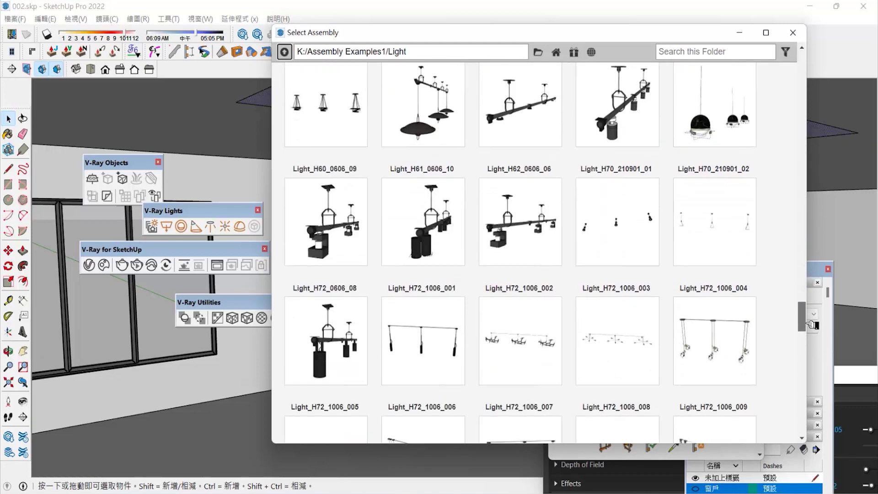
left_click(438, 246)
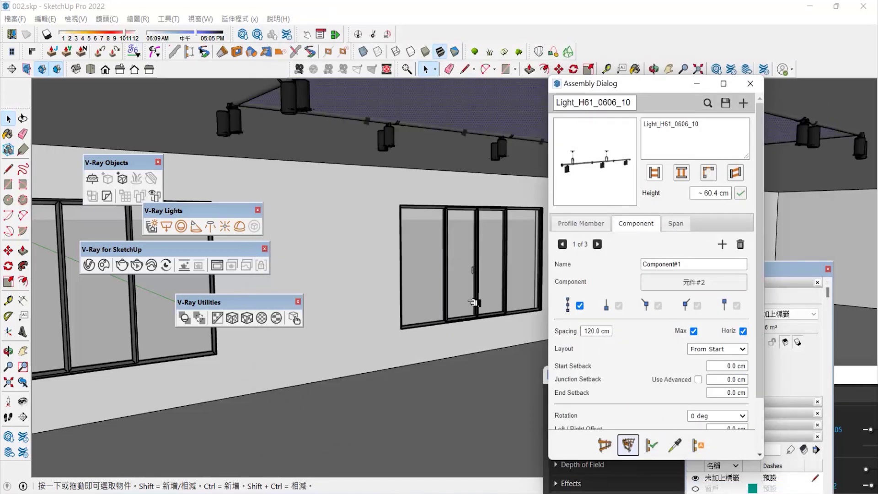
Raise the suspended track-light assembly vertically to meet the upper-floor room's ceiling
left_click(240, 111)
left_click(8, 251)
left_click(338, 232)
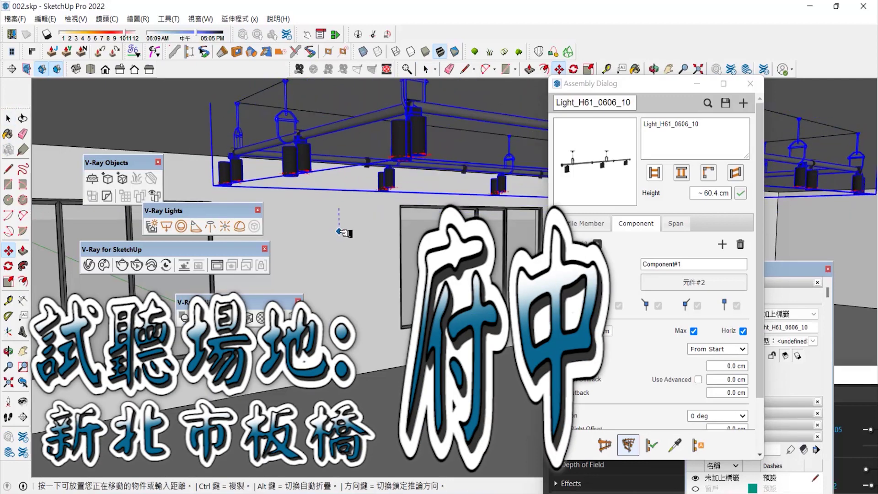
left_click(339, 235)
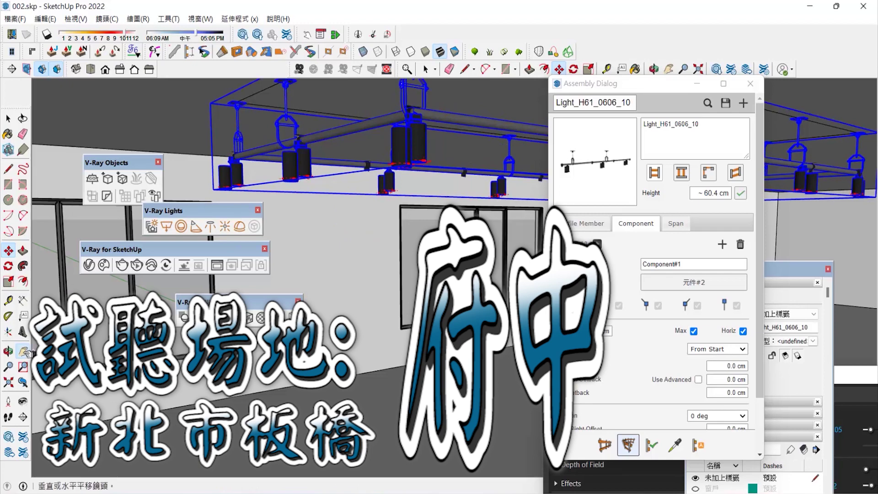
Move the Assembly Dialog clear and draw a rectangle of about 3.7 m² on the ground-floor room's ceiling
left_click(23, 352)
left_click_drag(507, 393, 283, 336)
scroll(382, 319, "down", 2)
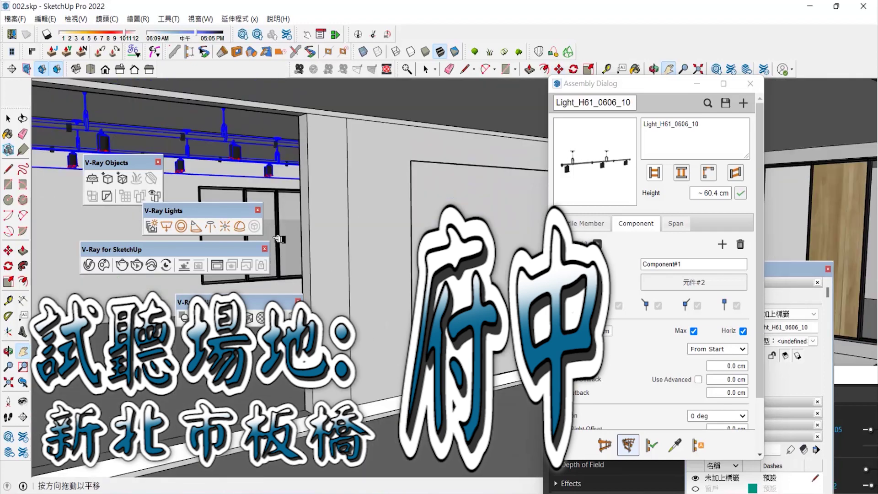
scroll(368, 196, "down", 3)
left_click_drag(375, 370, 397, 291)
scroll(397, 291, "down", 2)
left_click_drag(458, 293, 386, 236)
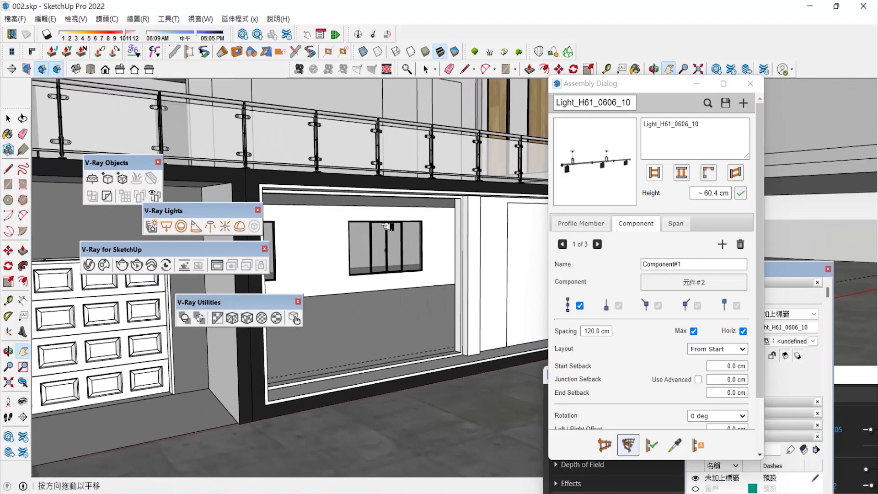
scroll(388, 234, "up", 3)
left_click_drag(630, 86, 747, 253)
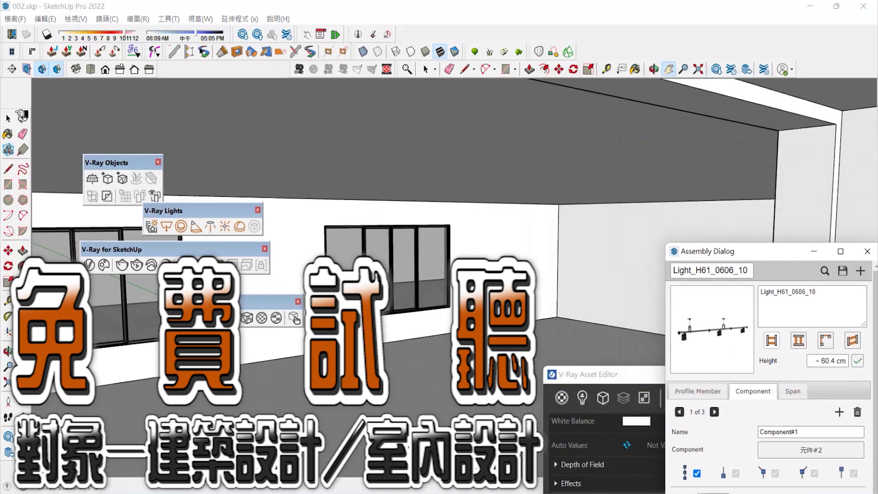
left_click(637, 175)
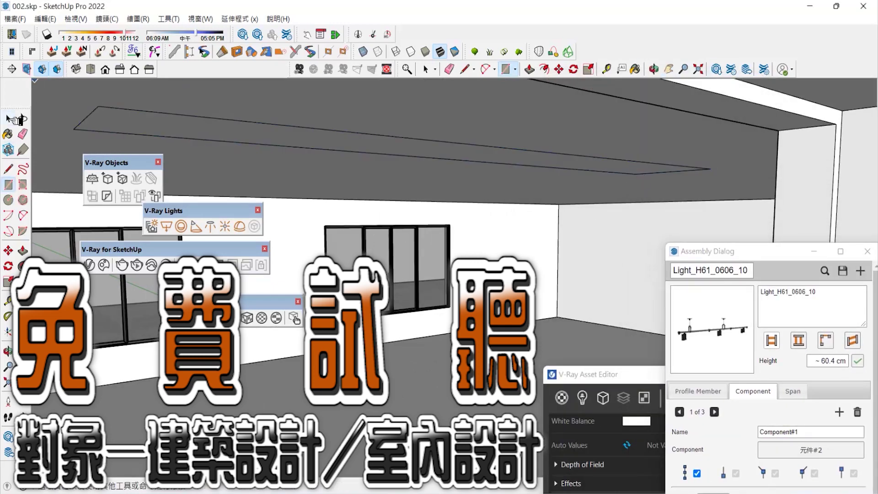
Load the Light_01x180cm assembly from the Light folder and build it along the ground-floor ceiling rectangle
left_click_drag(769, 254, 630, 117)
left_click(686, 135)
scroll(643, 250, "down", 10)
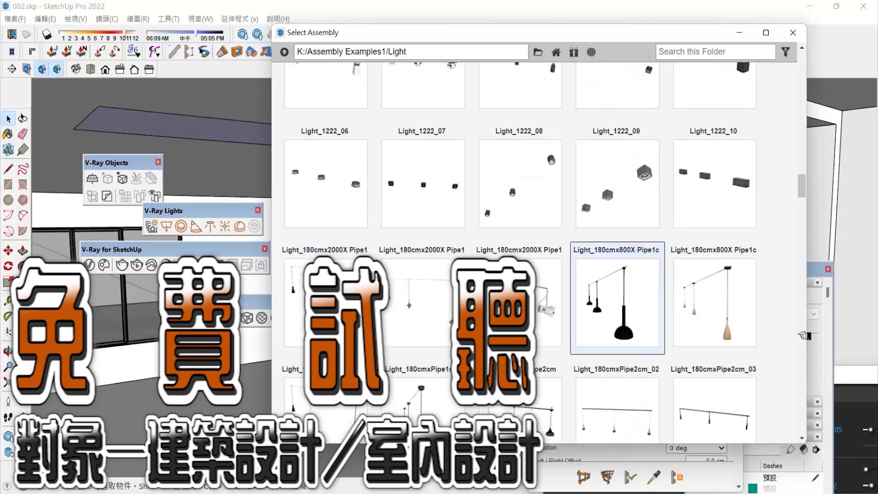
scroll(805, 335, "down", 15)
scroll(781, 255, "down", 15)
scroll(573, 206, "down", 3)
scroll(576, 192, "up", 9)
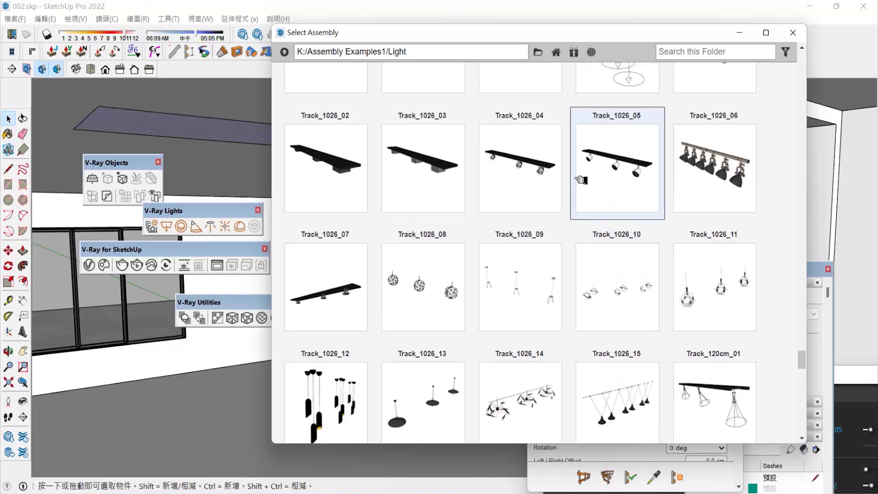
scroll(633, 174, "up", 5)
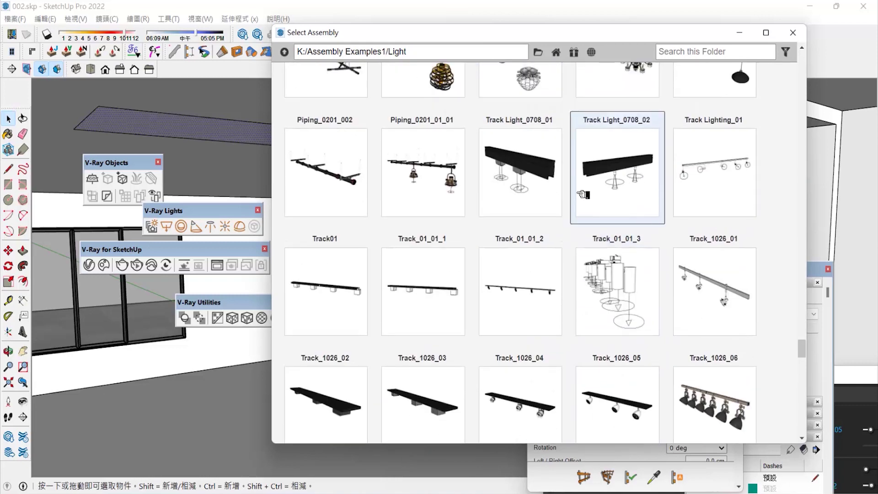
scroll(583, 194, "up", 15)
scroll(649, 214, "up", 9)
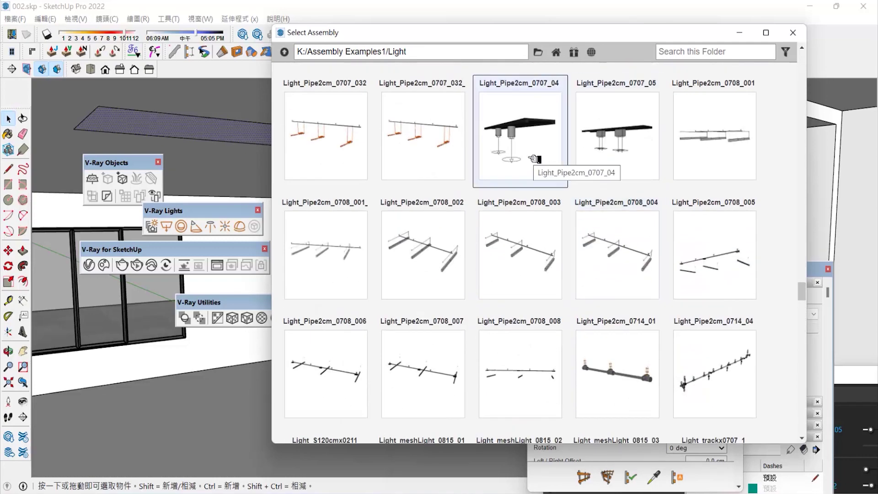
scroll(613, 169, "up", 8)
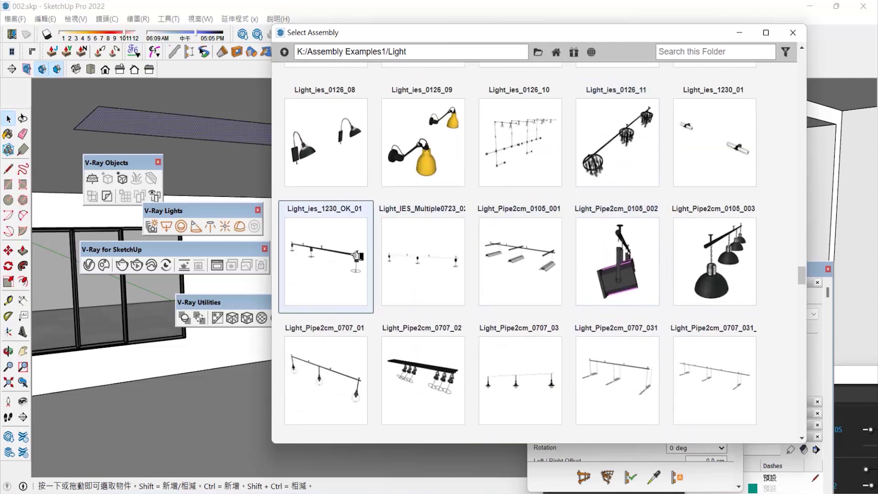
scroll(617, 264, "up", 3)
scroll(503, 183, "up", 3)
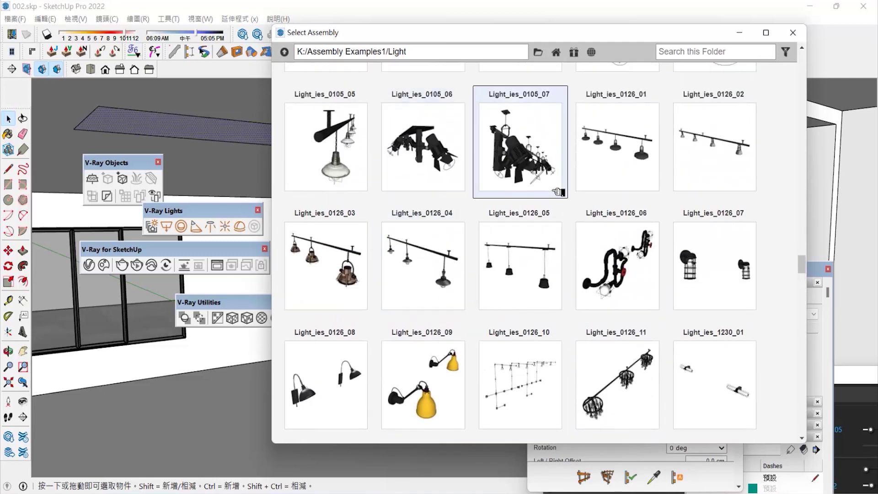
left_click(446, 171)
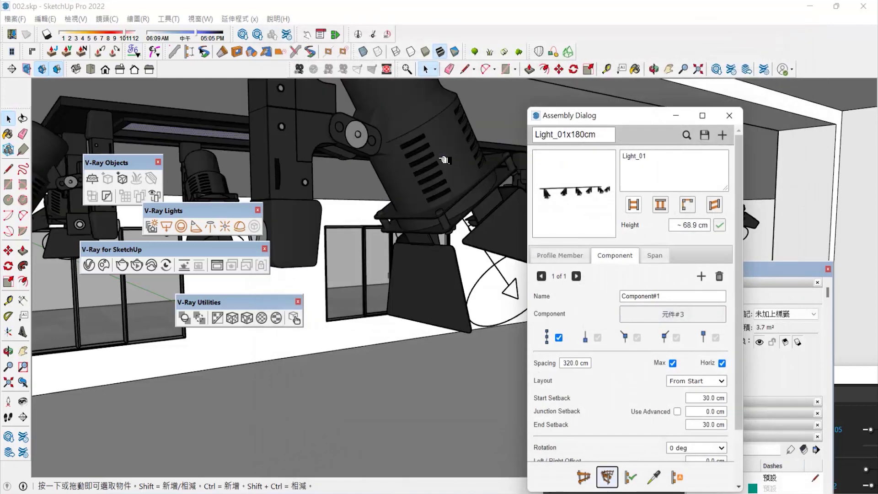
Inspect the Light_01x180cm spotlight assembly in the ground-floor room and delete it
left_click(425, 167)
scroll(413, 170, "down", 3)
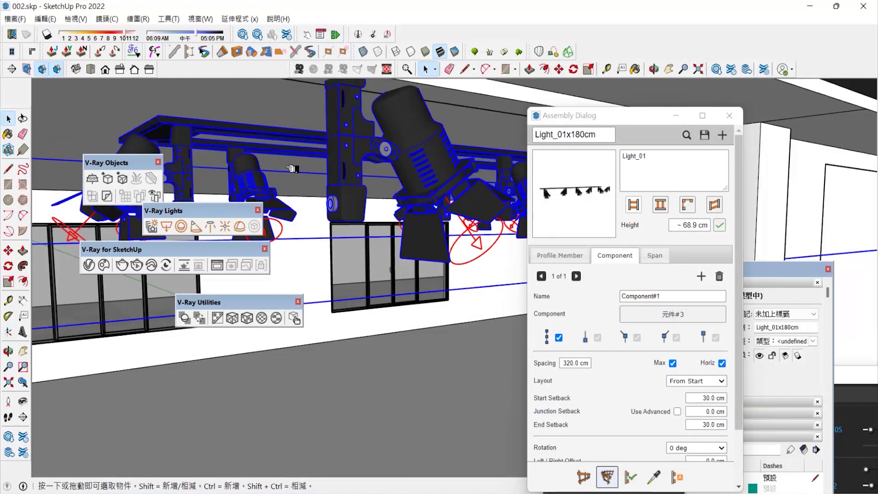
scroll(337, 174, "down", 5)
left_click(10, 351)
left_click_drag(275, 352, 374, 318)
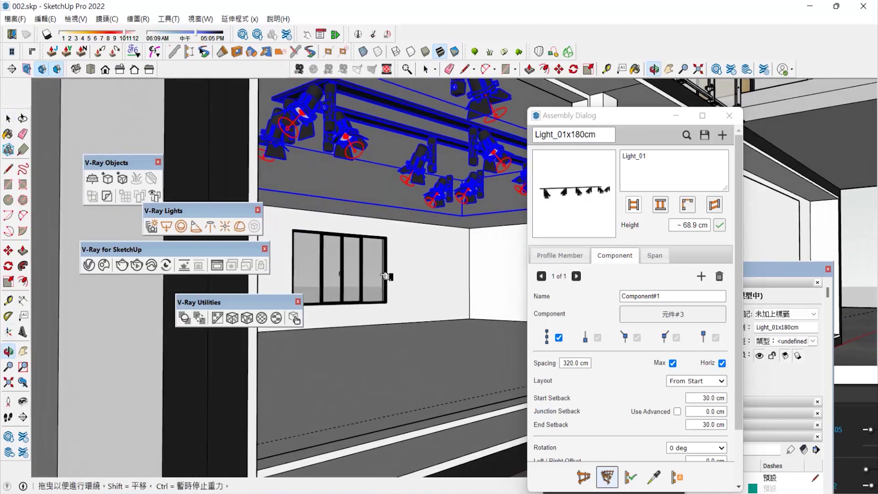
left_click(11, 119)
key("Delete")
left_click(455, 141)
left_click(11, 251)
left_click(410, 191)
left_click(428, 188)
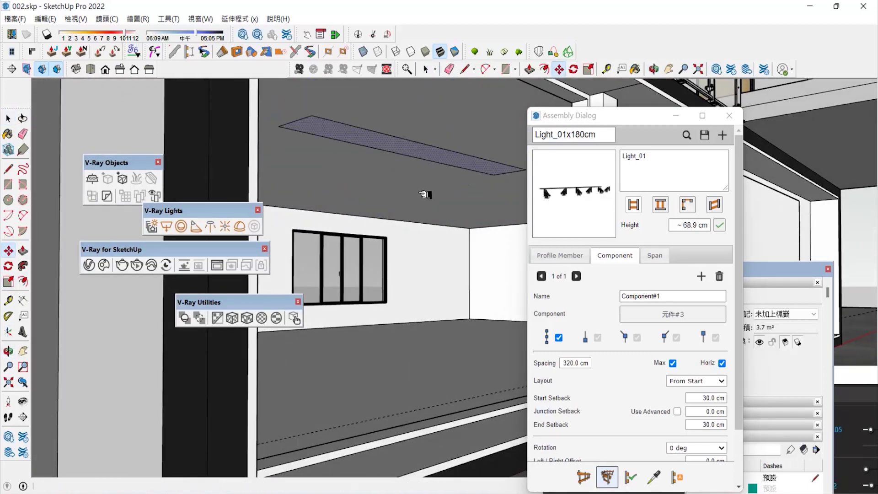
key("space")
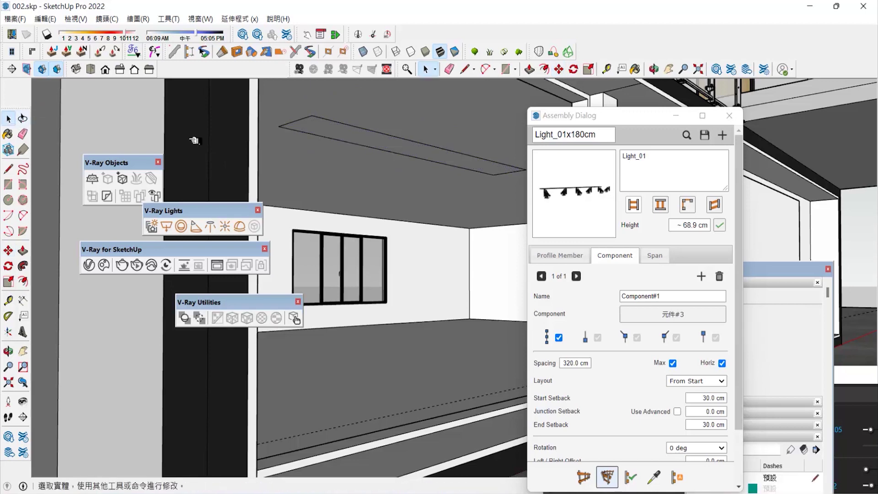
Widen the ground-floor ceiling rectangle to about 9.42 m² by moving its long front edge outward
left_click(425, 159)
left_click(8, 251)
left_click(428, 187)
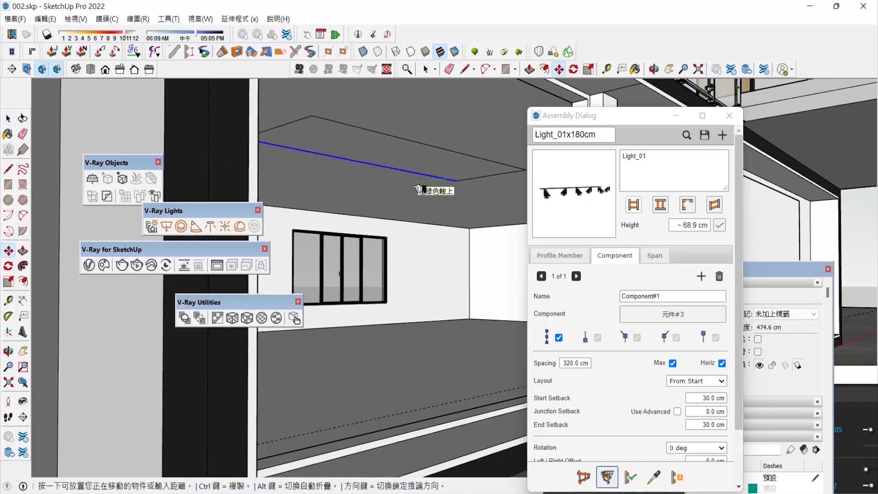
left_click(407, 190)
left_click(11, 120)
Select the widened ceiling face, load the Light_H74_0606_07 assembly from the Light folder and build it along the rectangle
left_click(367, 150)
left_click(686, 135)
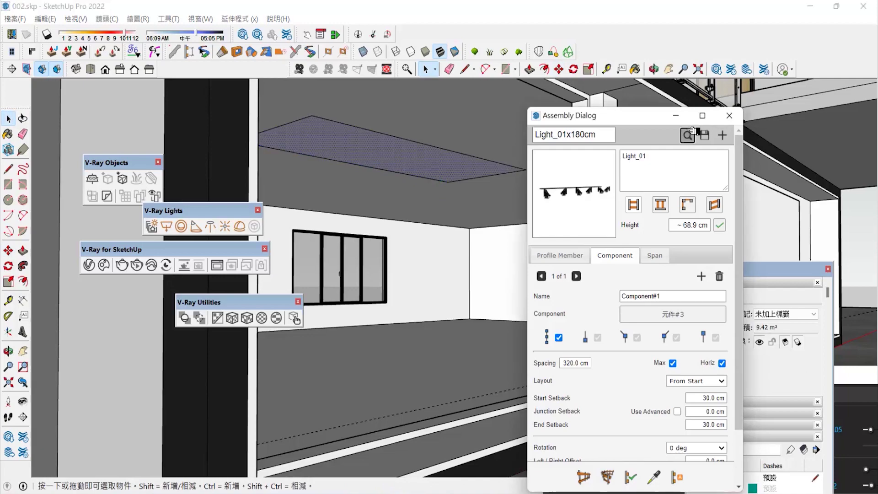
scroll(552, 155, "down", 20)
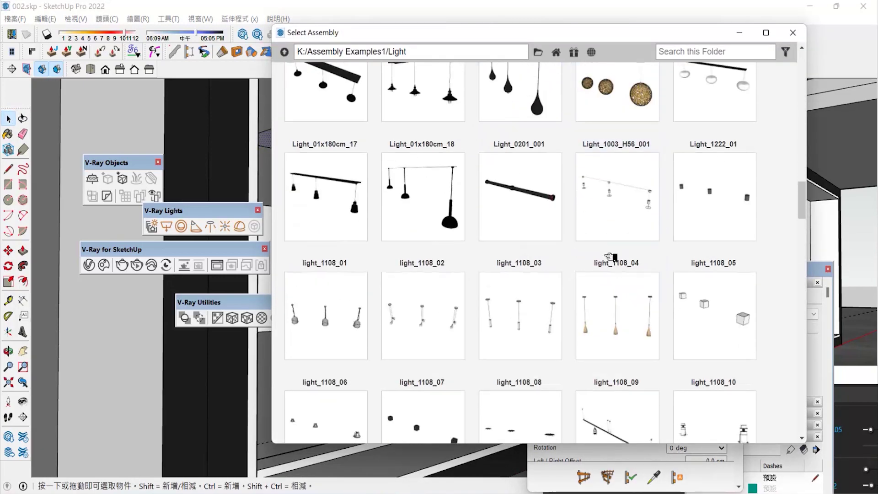
scroll(641, 251, "down", 5)
scroll(617, 236, "down", 3)
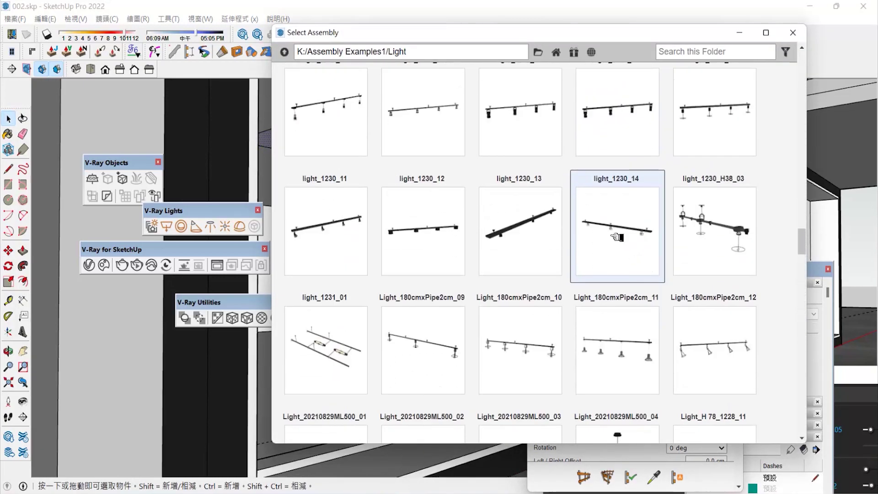
scroll(617, 237, "down", 10)
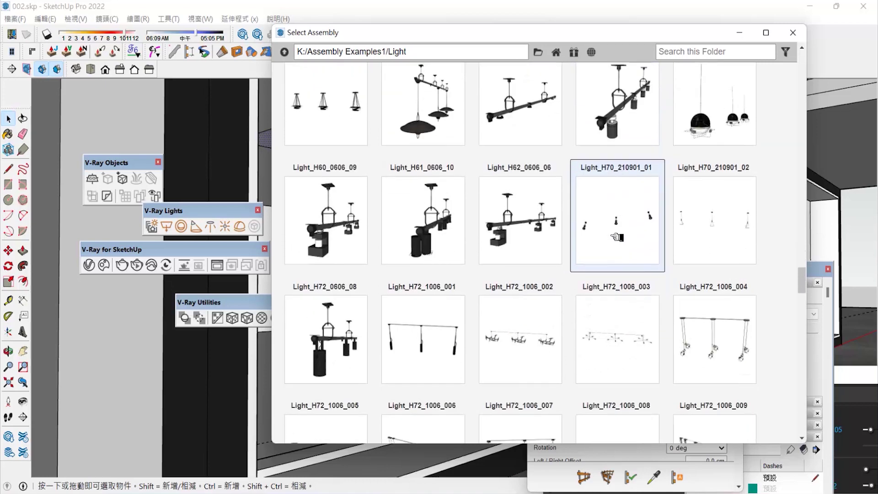
scroll(649, 216, "down", 9)
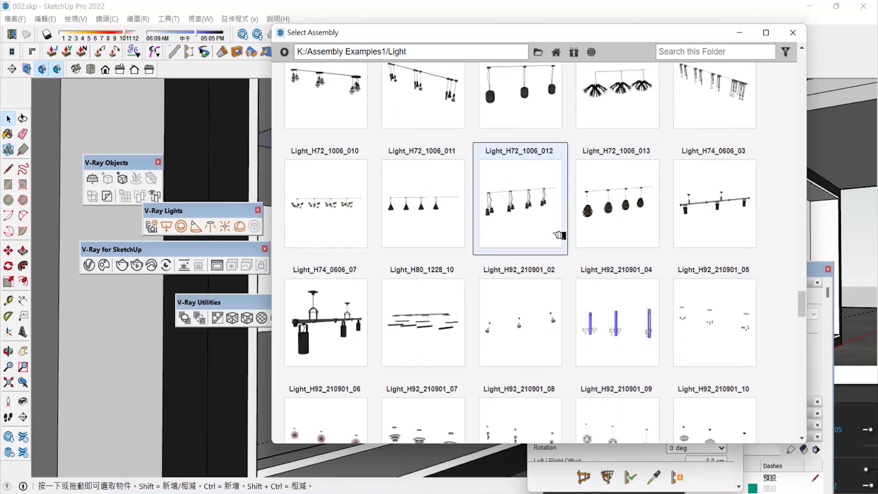
left_click(337, 274)
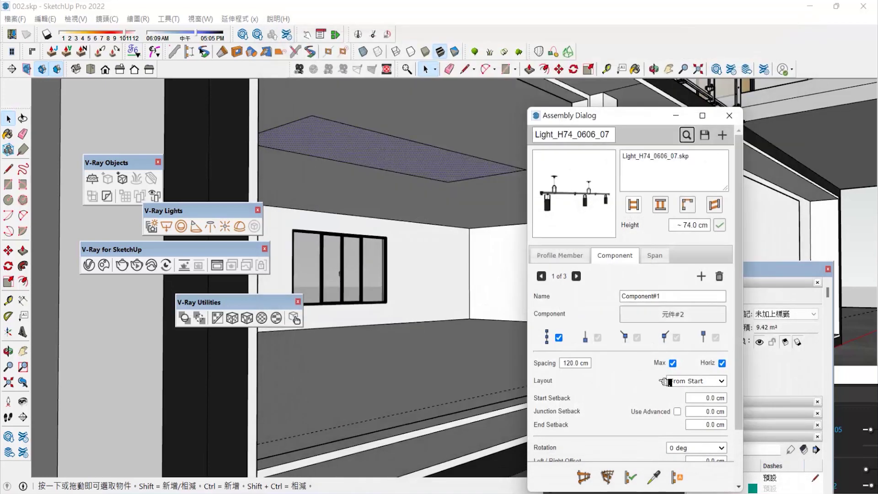
left_click(629, 476)
Raise the Light_H74_0606_07 assembly vertically to meet the ground-floor room's ceiling
key("m")
left_click(425, 249)
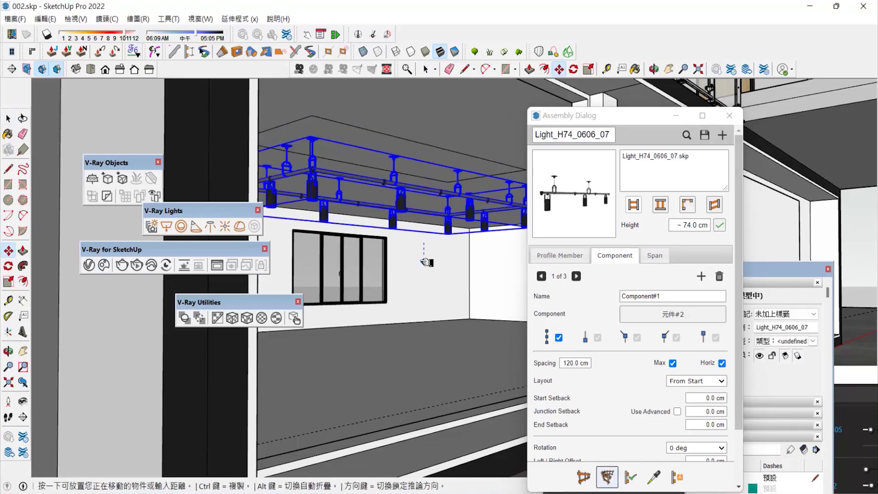
left_click(421, 256)
left_click(10, 118)
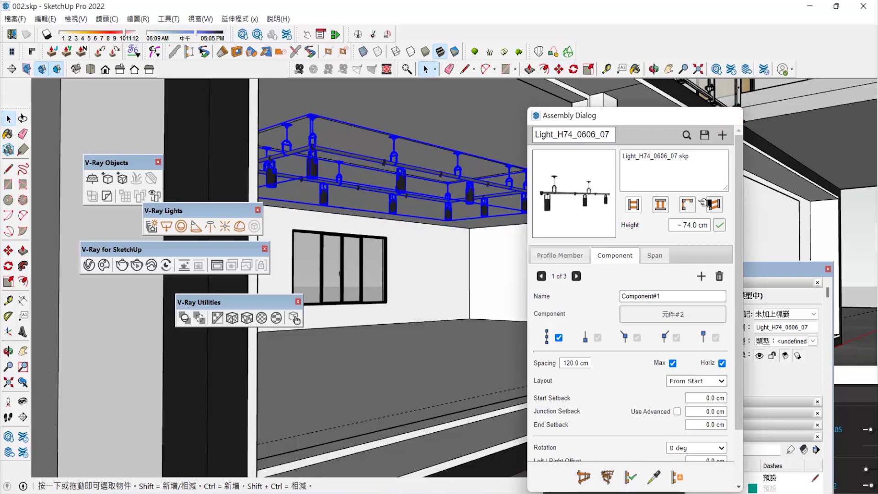
Make the 窗戶 tag visible again and frame the house exterior with the garage and car
left_click(705, 122)
left_click(690, 216)
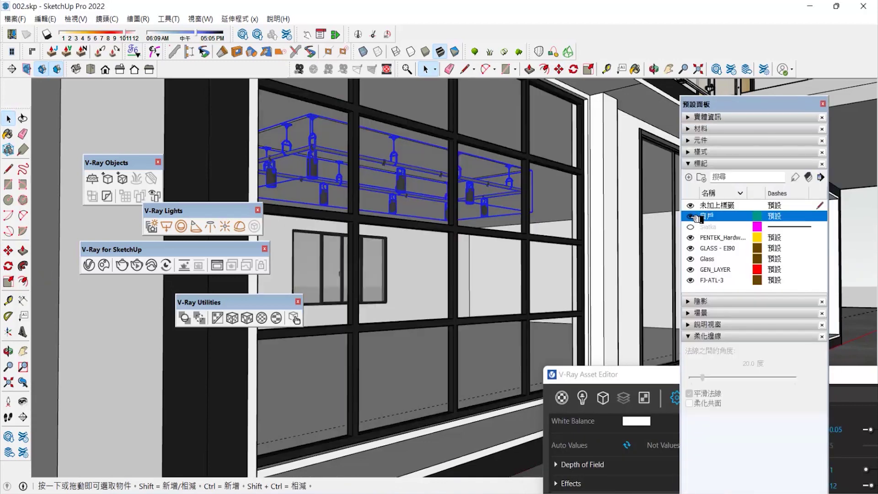
middle_click_drag(439, 306, 422, 362)
scroll(422, 362, "down", 8)
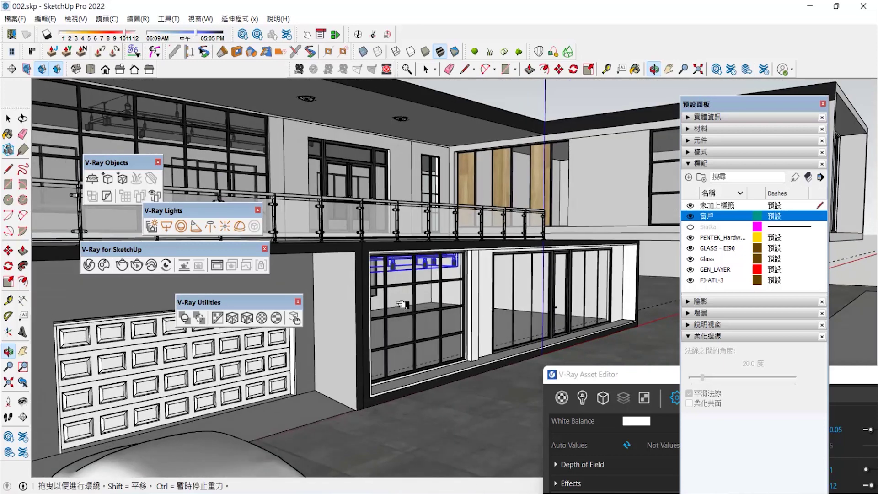
scroll(402, 304, "down", 3)
Bring the V-Ray Asset Editor fully into view and render the exterior view
left_click_drag(643, 374, 546, 93)
scroll(582, 345, "up", 5)
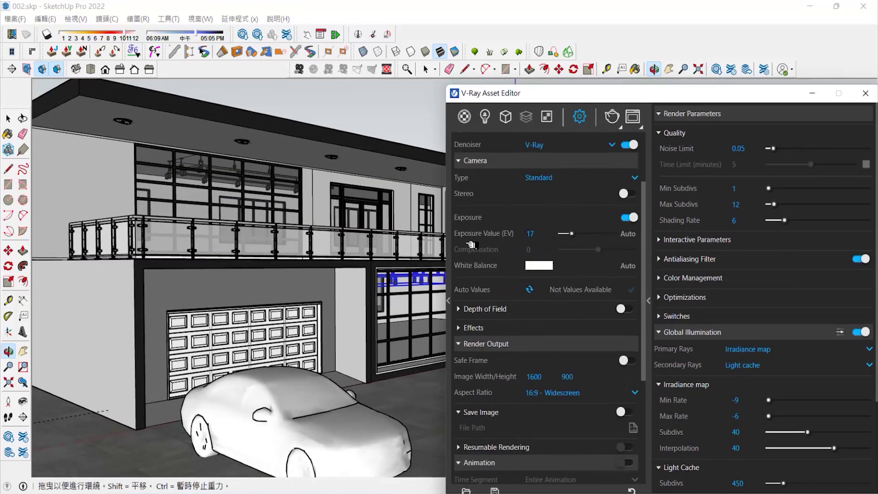
left_click(613, 120)
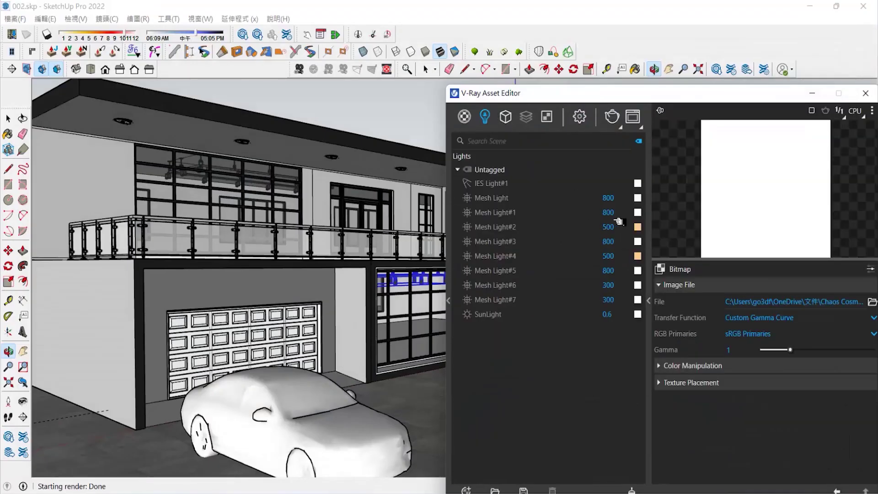
Set all the mesh lights' intensities to 1000 and copy the pale warm light color to the white mesh lights except Mesh Light#1
double_click(608, 300)
type("1000")
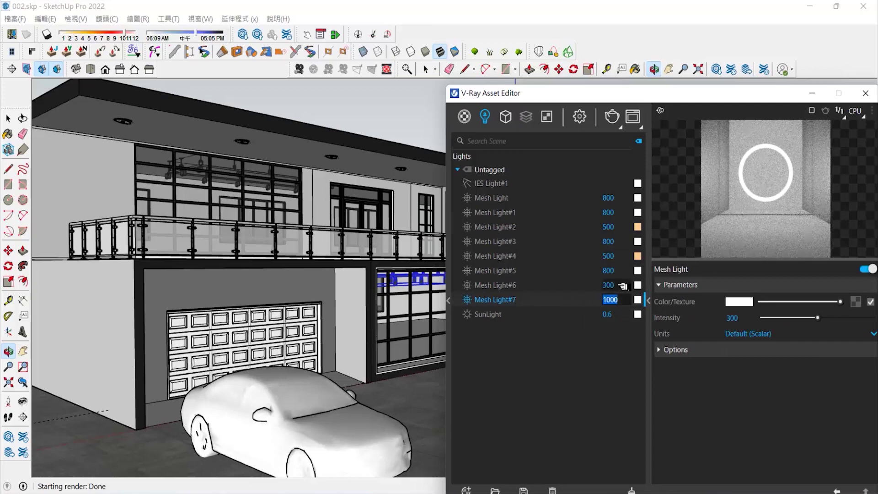
double_click(613, 285)
type("1000")
double_click(613, 270)
key("ctrl+v")
double_click(613, 256)
key("ctrl+v")
double_click(612, 241)
type("1000")
double_click(608, 197)
type("1000")
left_click_drag(639, 196, 638, 197)
left_click_drag(637, 256, 638, 270)
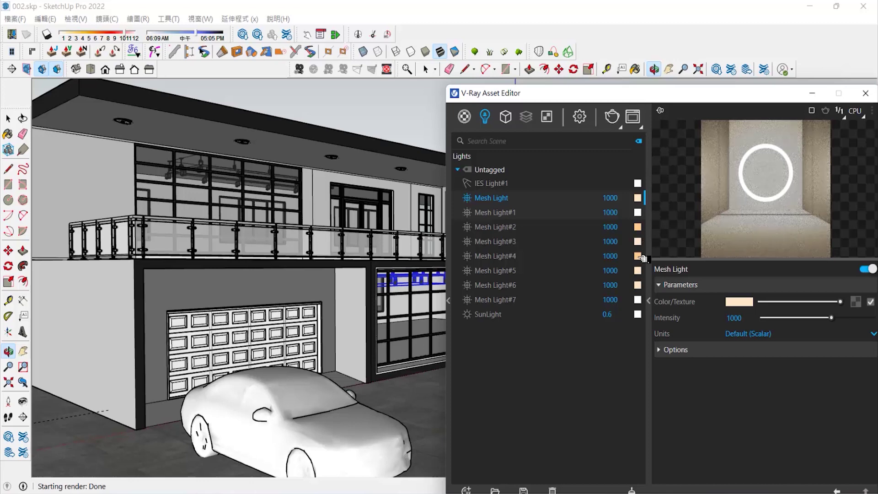
Set Mesh Light#7's intensity to 2000 and render the exterior view again
double_click(610, 299)
type("200")
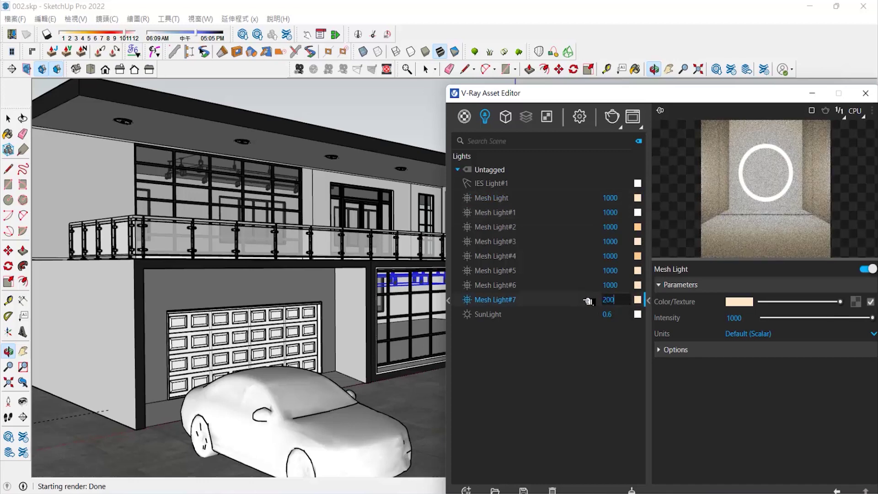
type("0")
left_click(612, 119)
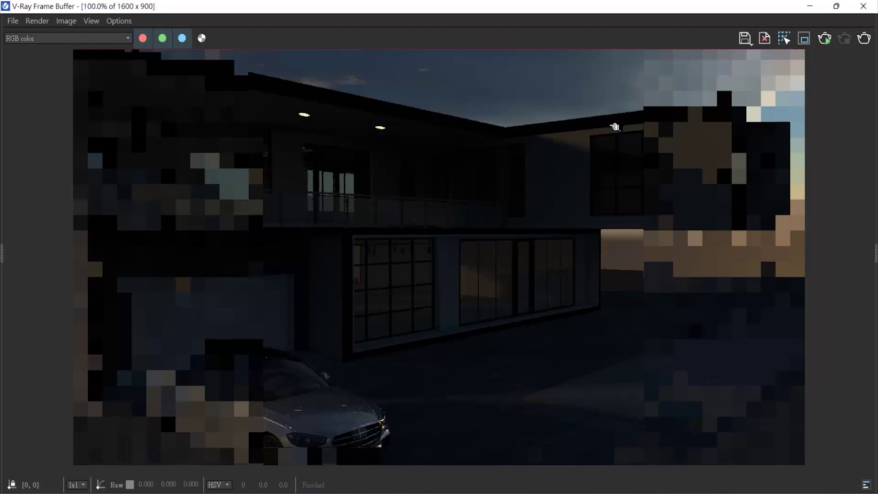
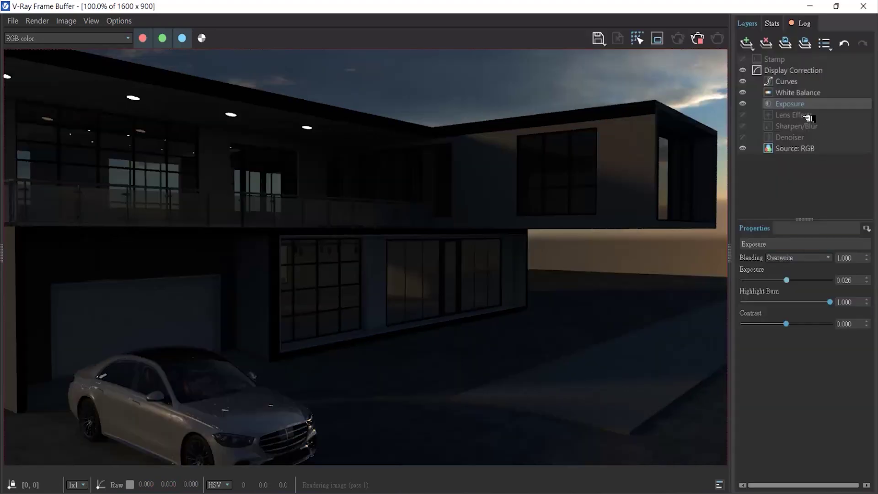
Raise the render's exposure correction to about 0.97 and collapse the layer settings beside the image
left_click_drag(791, 280, 801, 280)
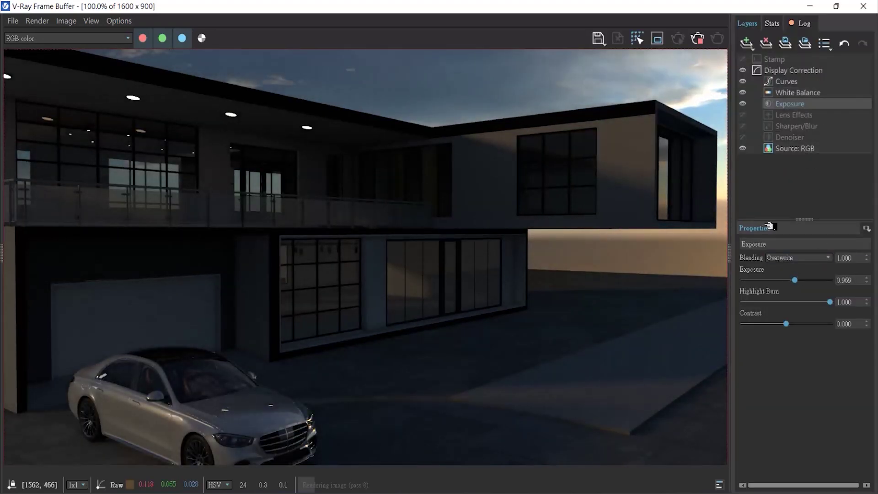
left_click(734, 260)
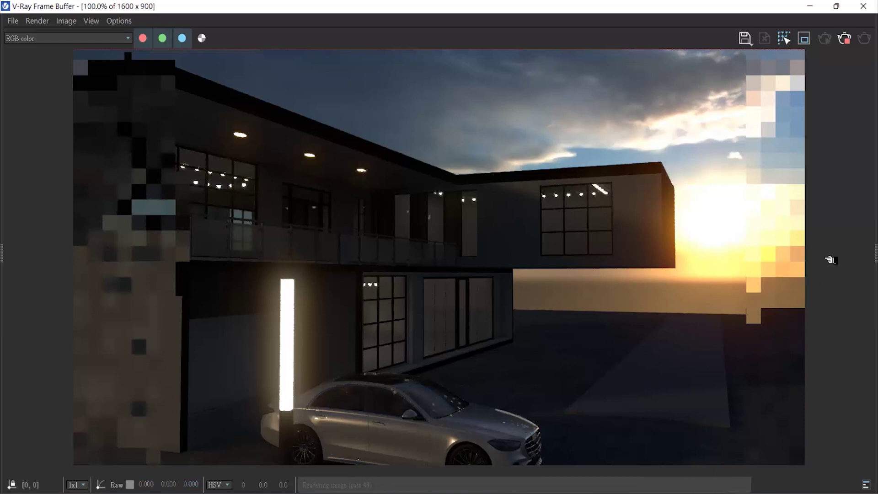
Lower the exposure of the new render and lift the dark tones of the Master curve, leaving only the image in view
left_click(872, 256)
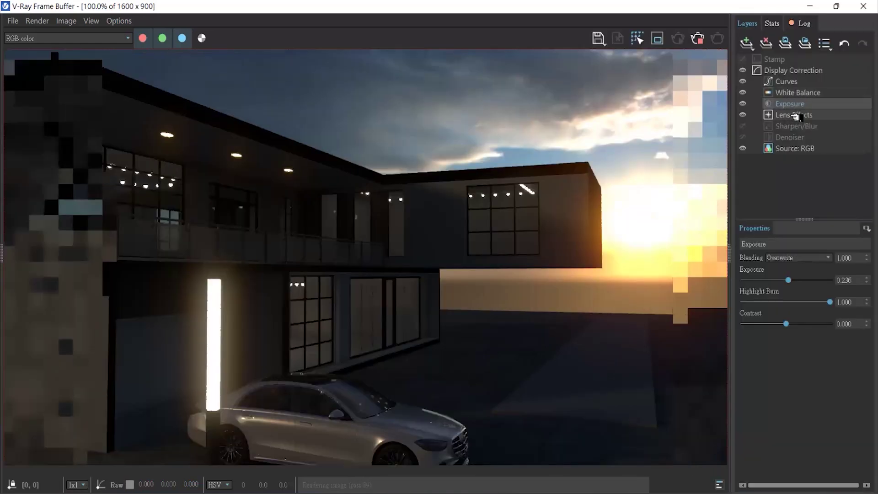
left_click_drag(789, 279, 777, 280)
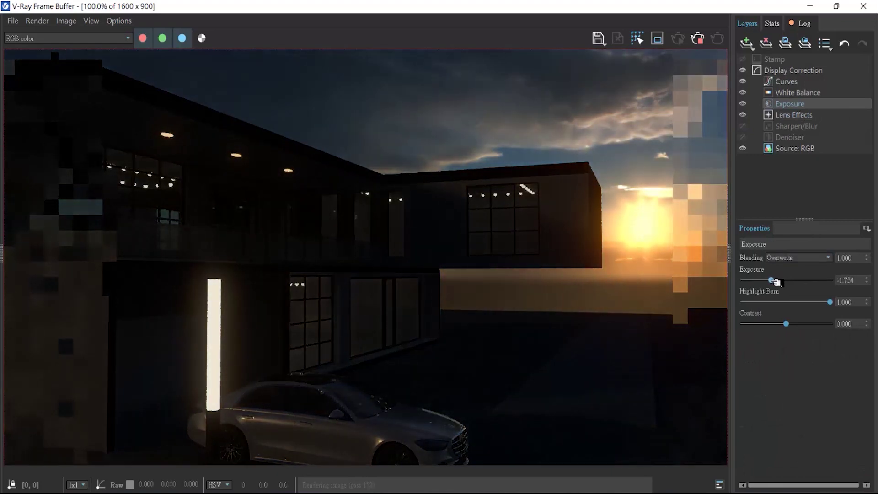
left_click(786, 81)
left_click_drag(729, 298, 652, 297)
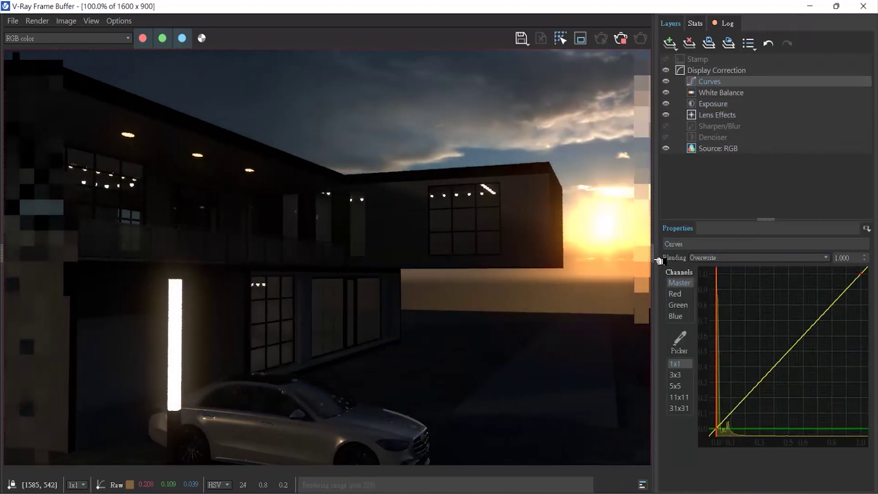
left_click_drag(726, 422, 738, 364)
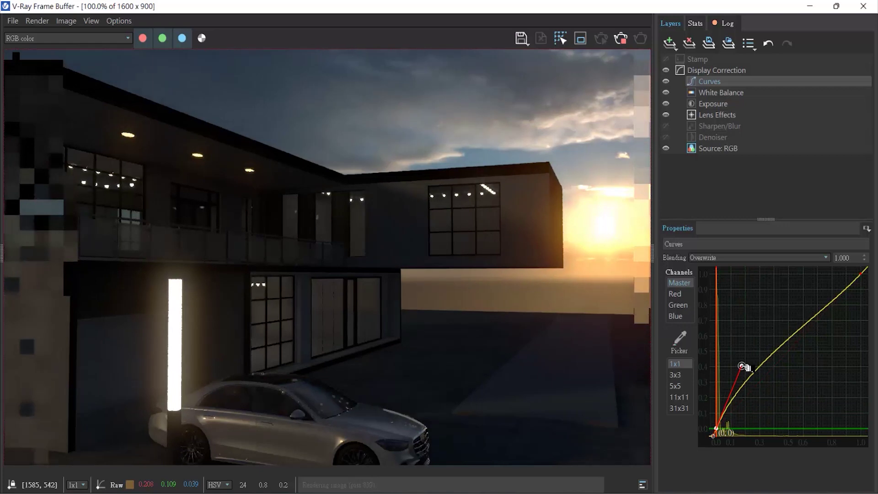
left_click_drag(654, 254, 866, 259)
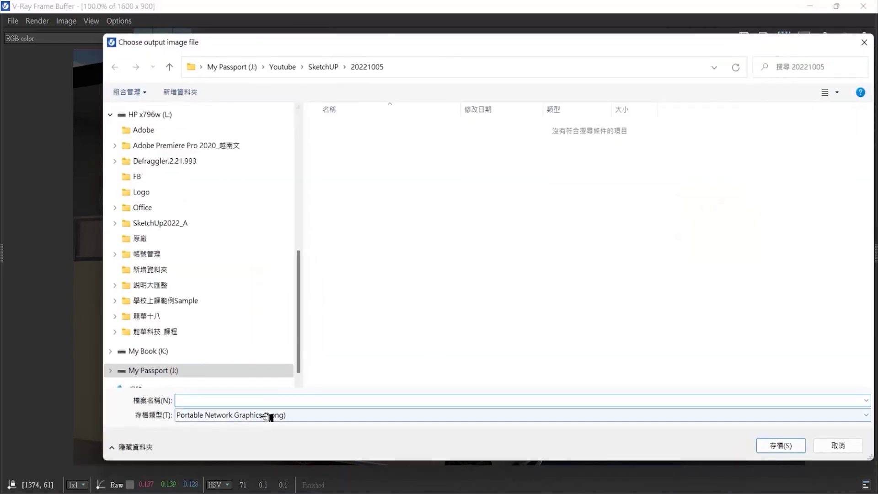
Save the rendered image as a JPEG in the 20221005 folder, using an existing file's name changed to number 6
left_click(266, 415)
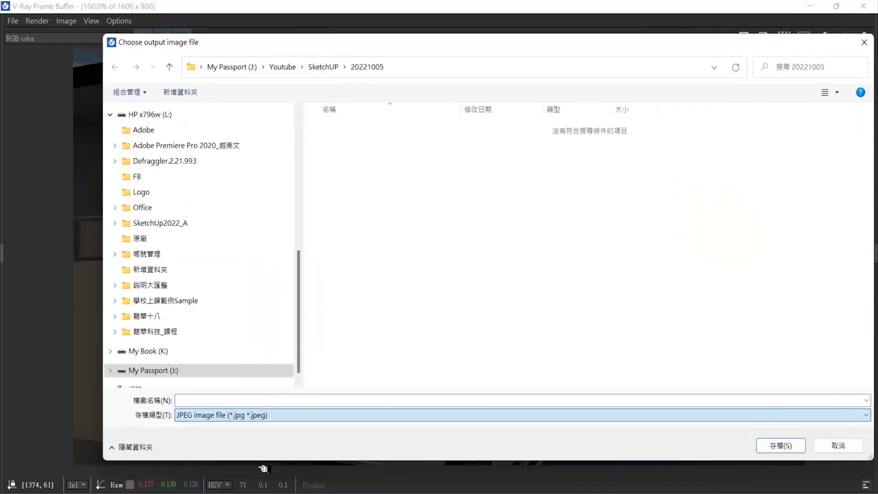
left_click(261, 471)
left_click(379, 212)
left_click(206, 401)
left_click_drag(202, 402, 314, 409)
type("6")
key("Return")
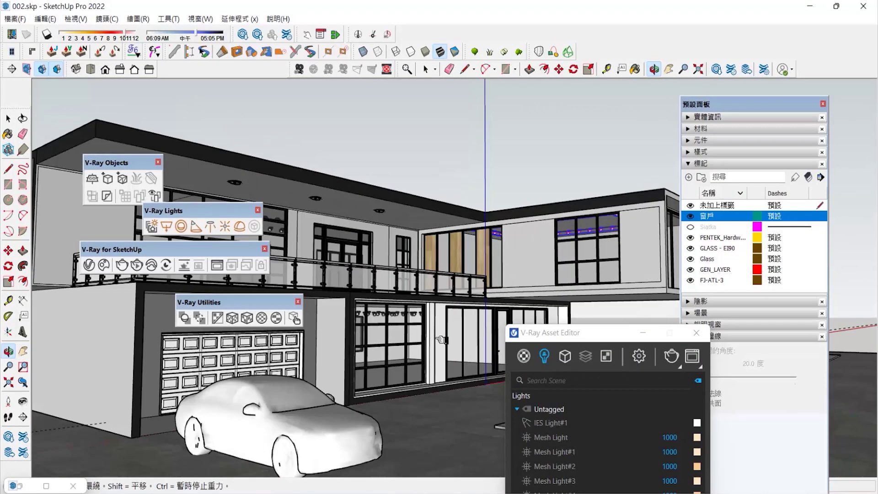
Frame the whole house with the car and street lamps, and move the V-Ray Asset Editor and default tray off the model
scroll(441, 339, "down", 3)
middle_click_drag(441, 339, 526, 336)
scroll(557, 331, "up", 2)
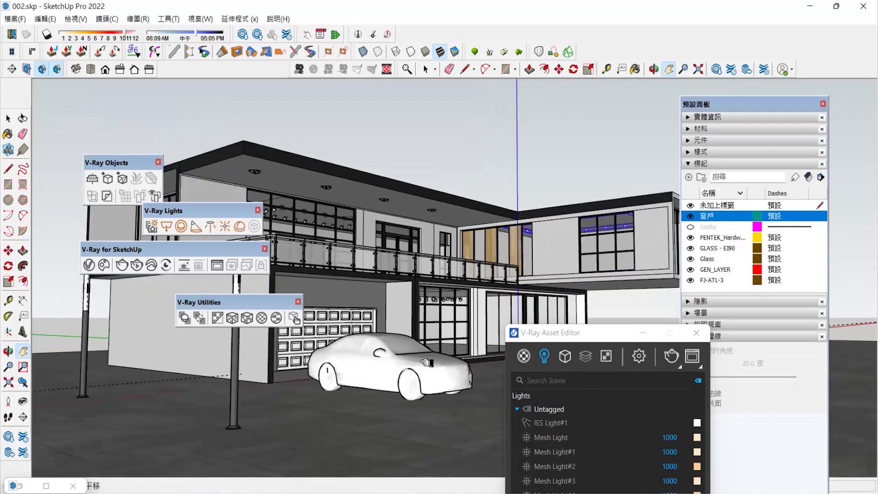
middle_click_drag(589, 330, 596, 319, "shift")
left_click_drag(577, 332, 714, 401)
left_click_drag(745, 99, 402, 421)
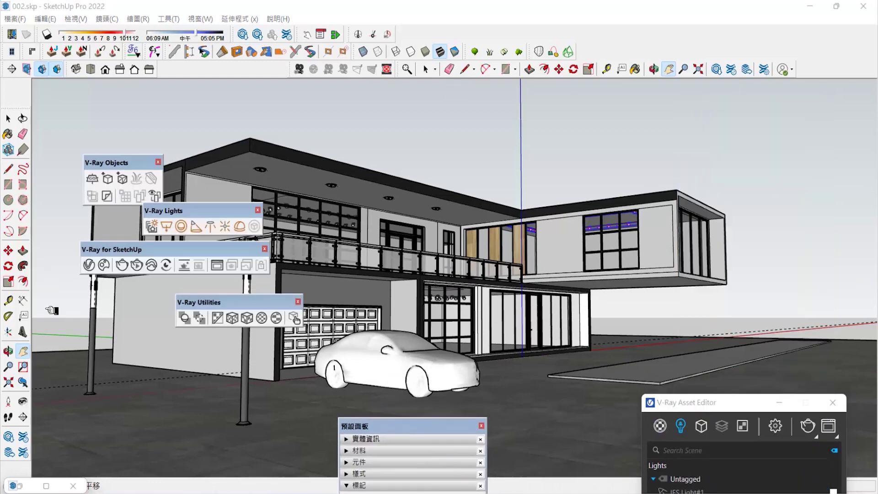
Paint the long ground strip beside the house with the Vegetation_Iceplant material
key("p")
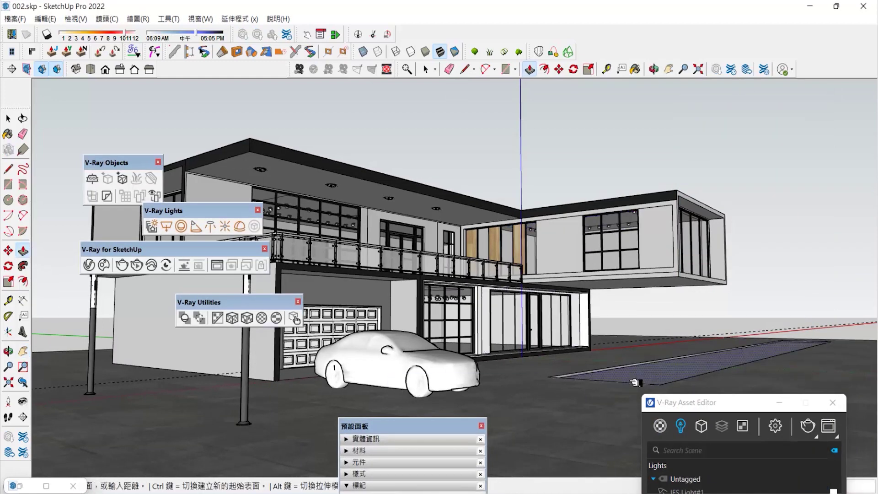
key("space")
key("b")
left_click(398, 373)
scroll(432, 299, "up", 1)
left_click(432, 300)
scroll(430, 414, "down", 6)
left_click(441, 408)
left_click(708, 348)
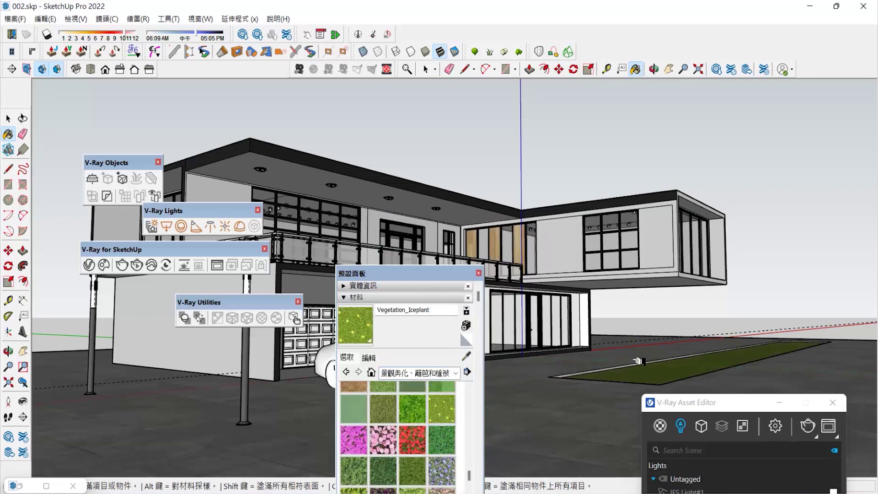
Select the faces of the planted strip and add V-Ray Fur to it
key("space")
right_click(645, 366)
left_click(708, 114)
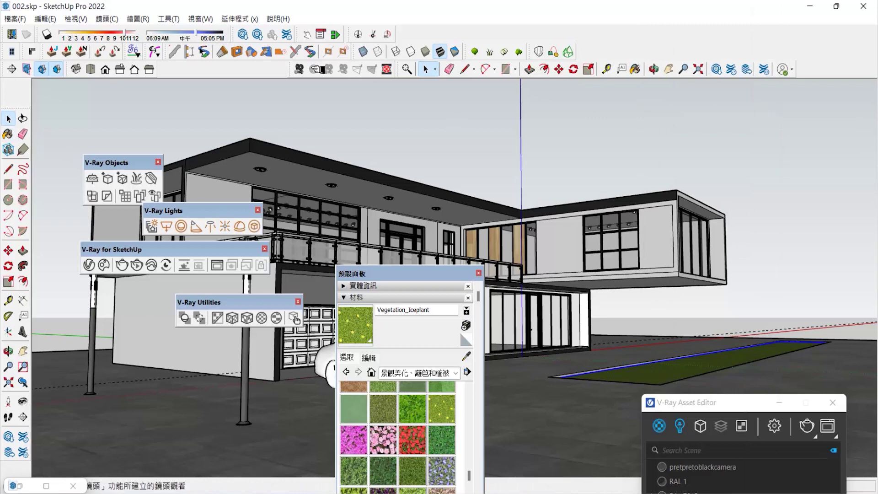
Set the Fur's thickness to 0.6, gravity to 2 and bend to 3, with direction variance 0.95 and length variance 0.58
left_click(88, 269)
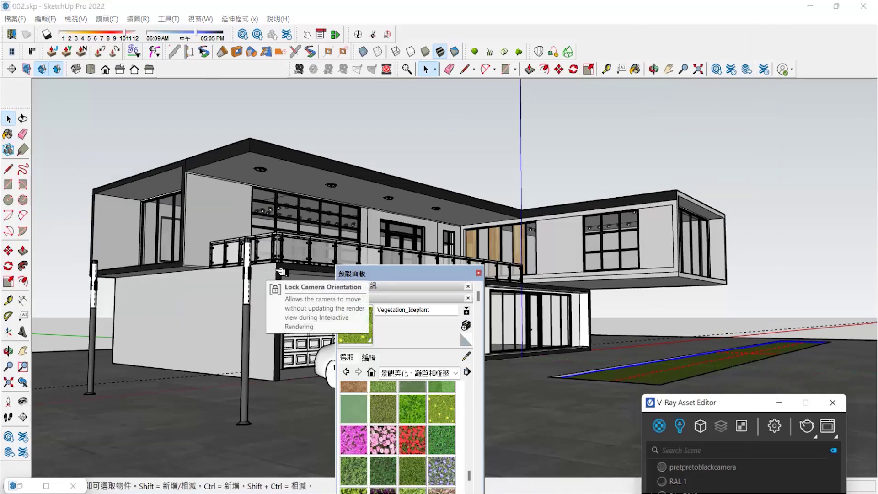
left_click(369, 131)
left_click(343, 212)
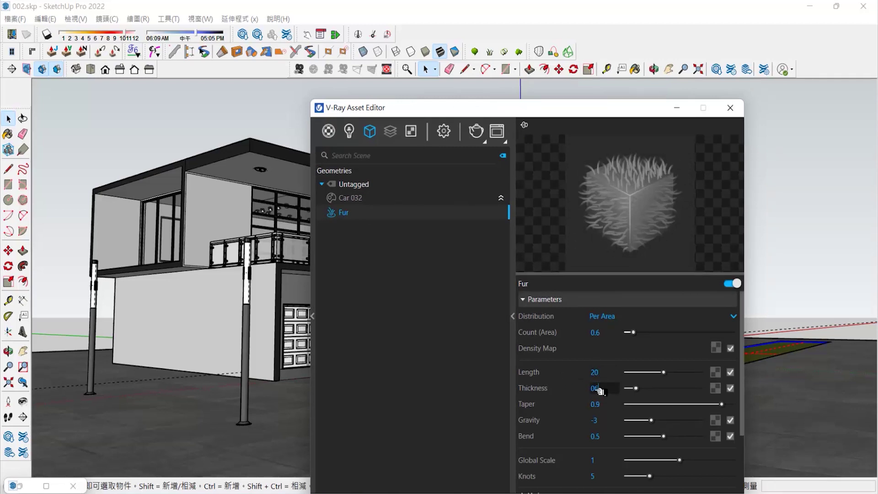
key("Tab")
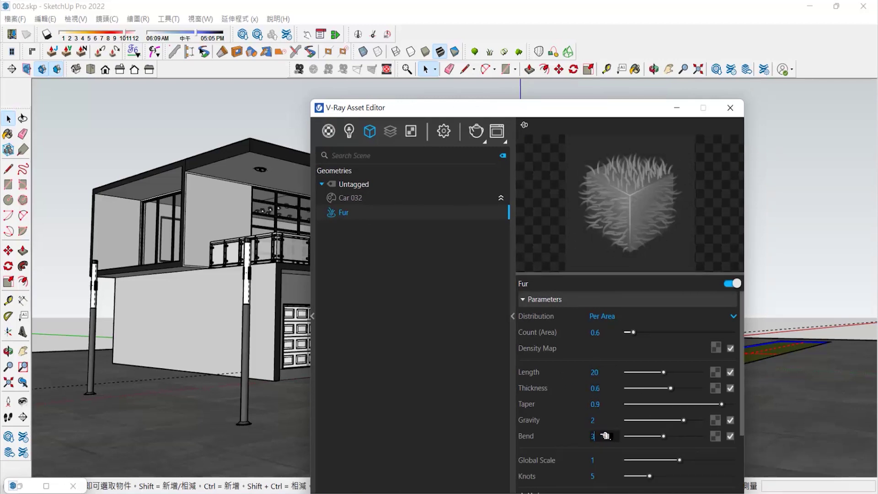
scroll(603, 436, "down", 3)
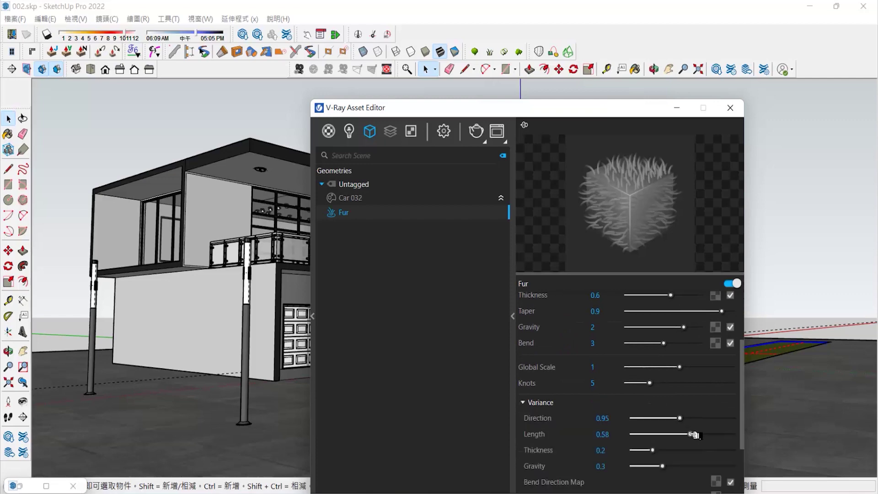
left_click(512, 313)
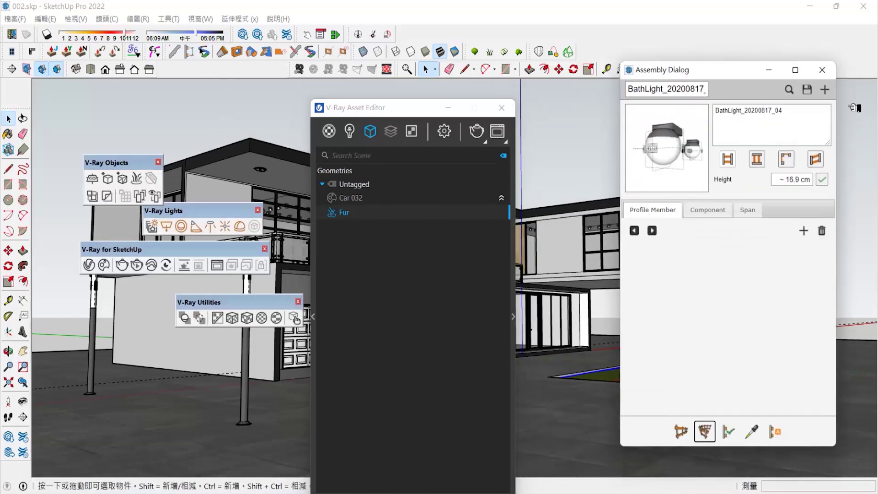
Load the 2D_Tree_1227_04 assembly from the Street Tree folder
left_click(791, 89)
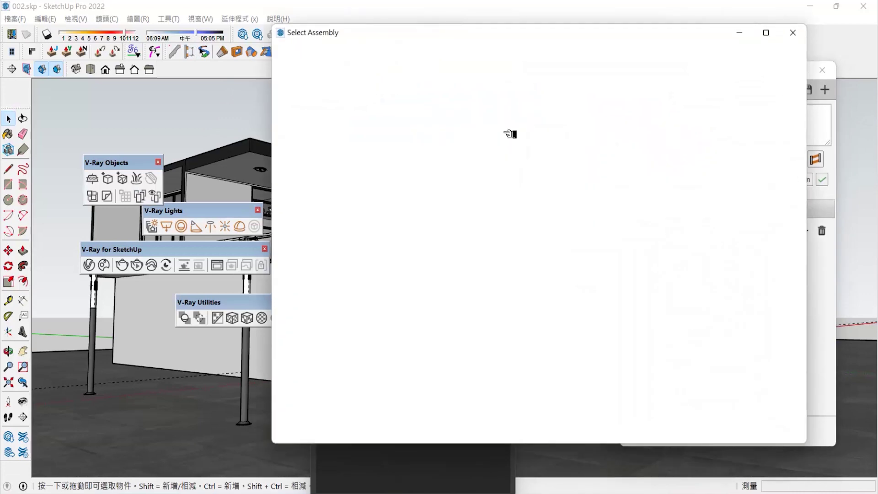
left_click(284, 52)
scroll(476, 210, "down", 14)
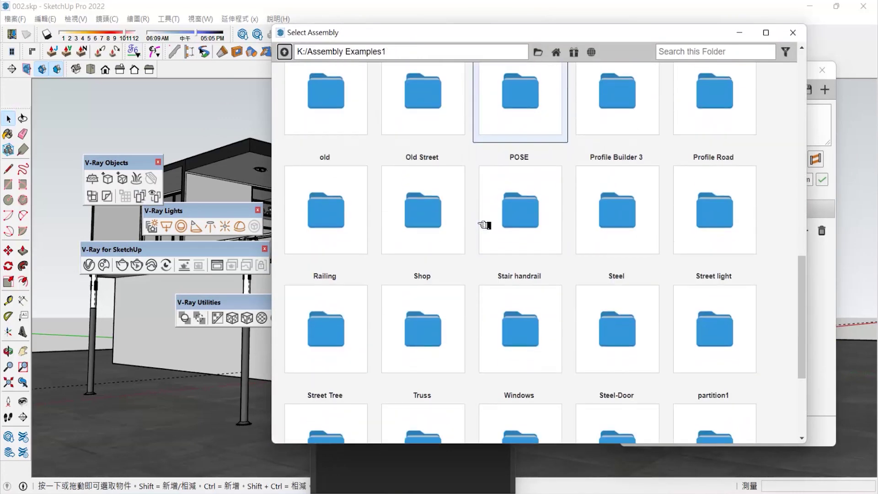
double_click(336, 291)
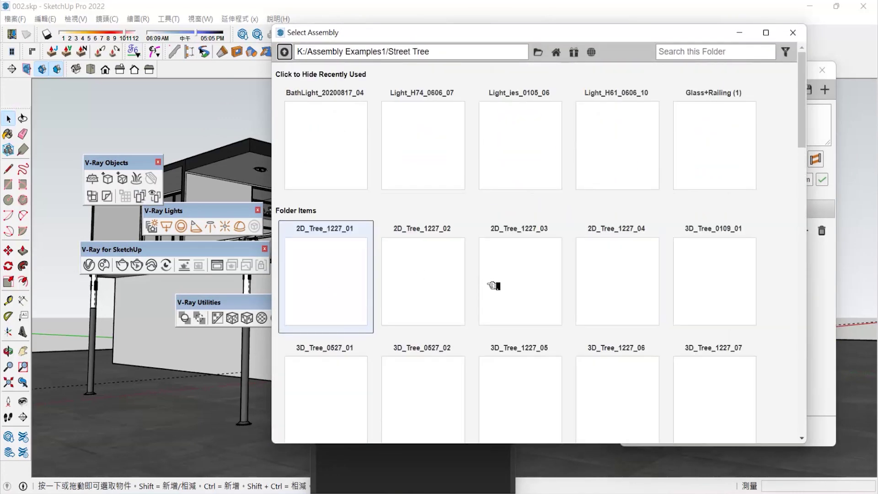
scroll(492, 286, "down", 1)
left_click(629, 266)
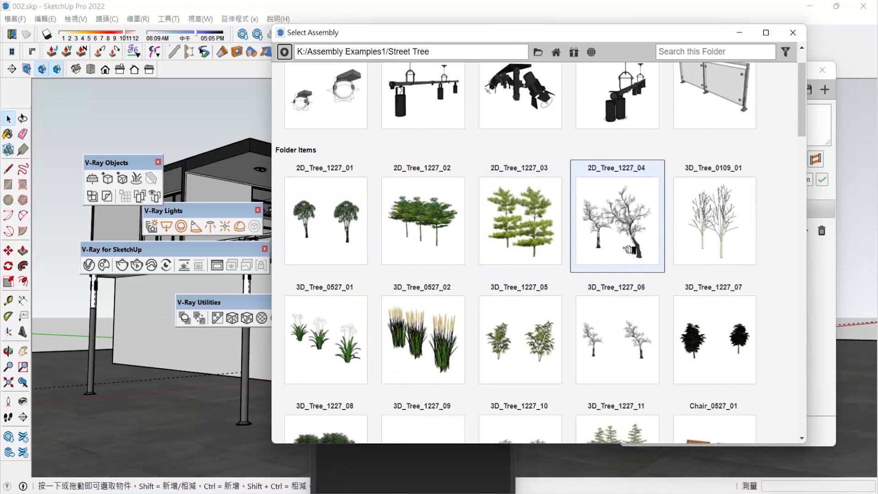
double_click(644, 224)
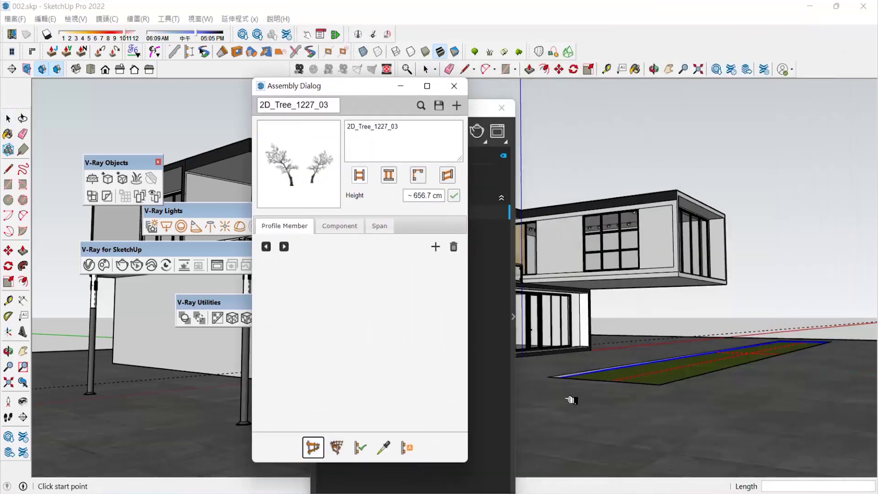
Place a row of trees about 2838 cm long down the middle of the grass strip and minimize the assembly dialog
left_click(649, 379)
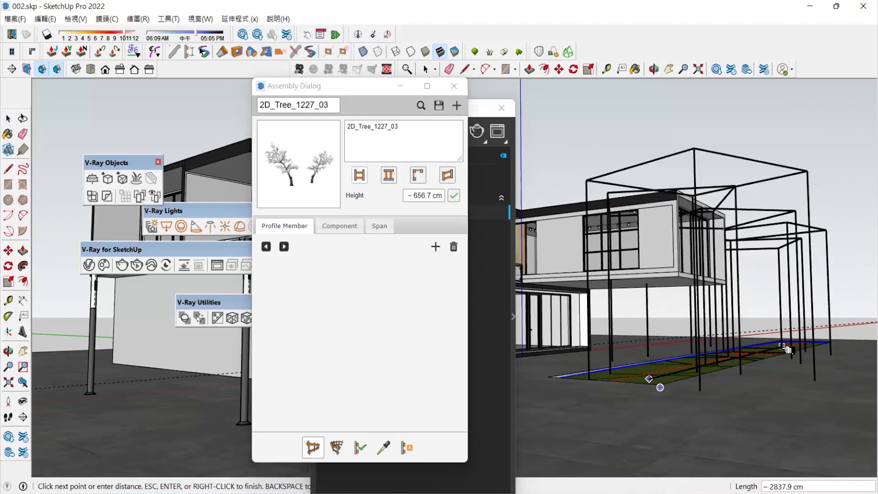
left_click(782, 346)
left_click(8, 119)
left_click(8, 351)
left_click_drag(630, 366, 603, 368)
left_click(402, 86)
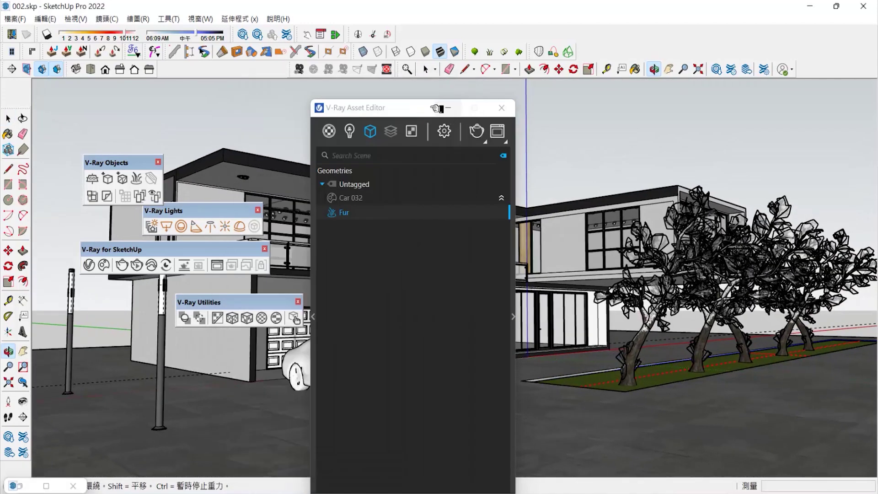
Reframe the house exterior with the car and tree row, keeping the V-Ray Asset Editor clear of the building
scroll(425, 110, "up", 4)
left_click(8, 383)
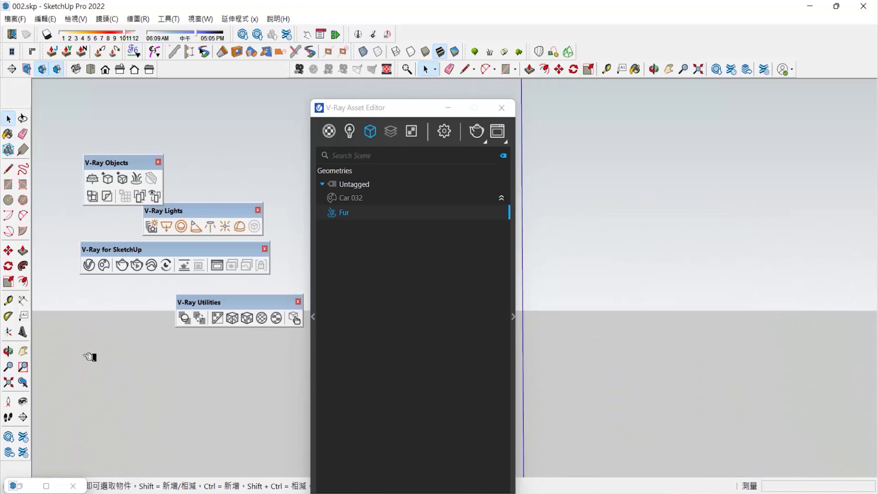
left_click(117, 319)
left_click(8, 383)
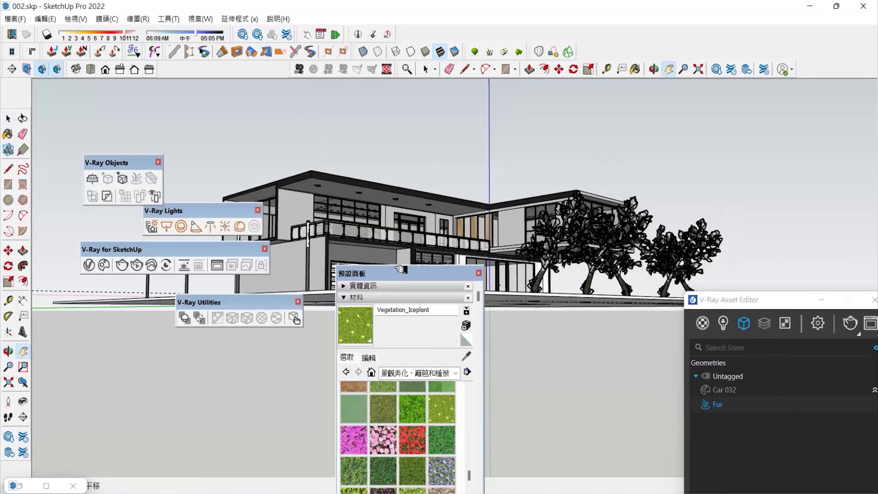
scroll(368, 264, "up", 5)
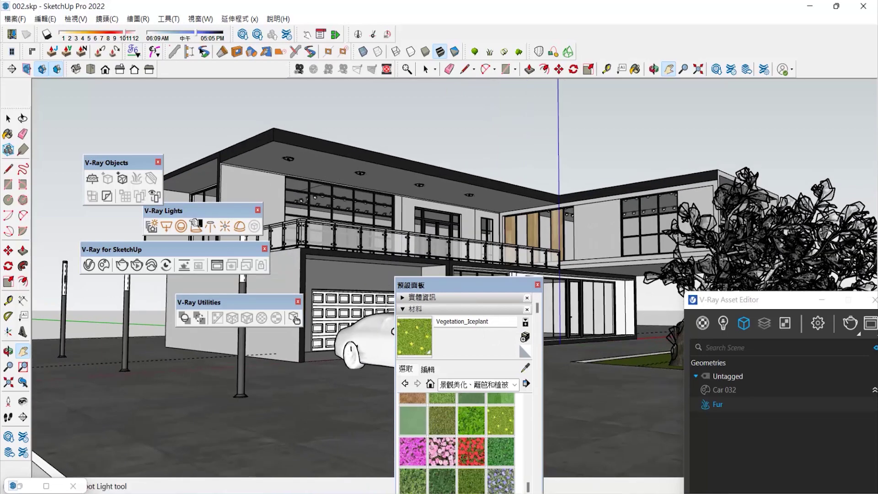
Load the 3D_Tree_1227_11 assembly from the Street Tree folder and apply it to the existing tree row
left_click(197, 54)
left_click(416, 137)
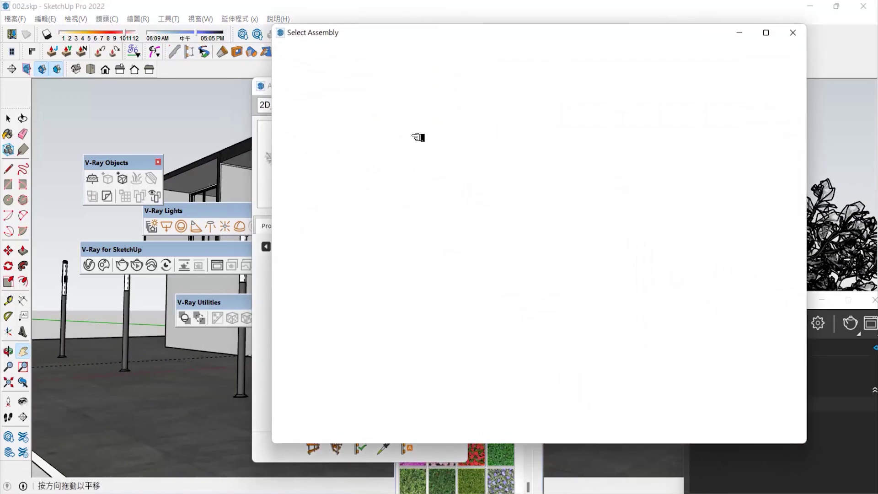
scroll(553, 225, "down", 1)
scroll(553, 225, "down", 4)
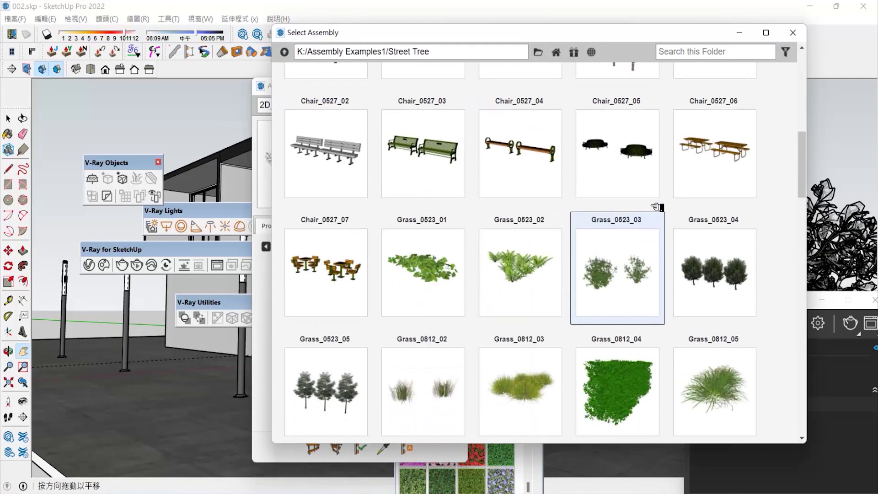
scroll(601, 213, "up", 4)
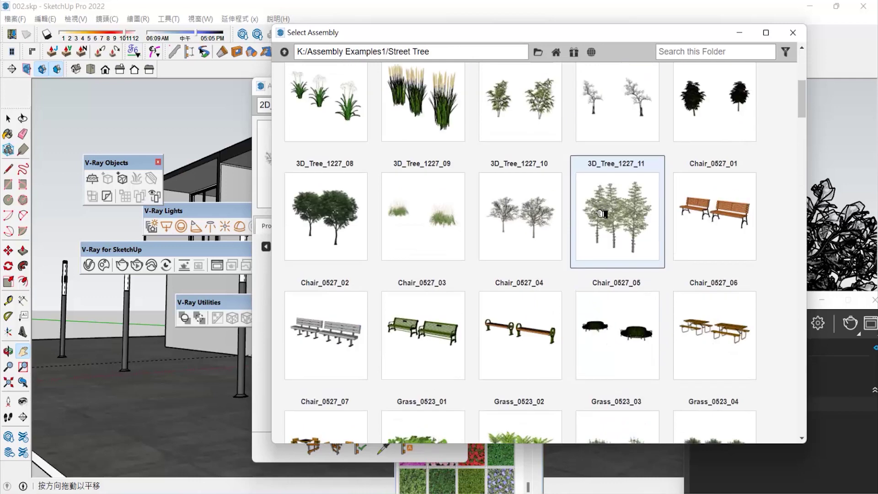
left_click(601, 213)
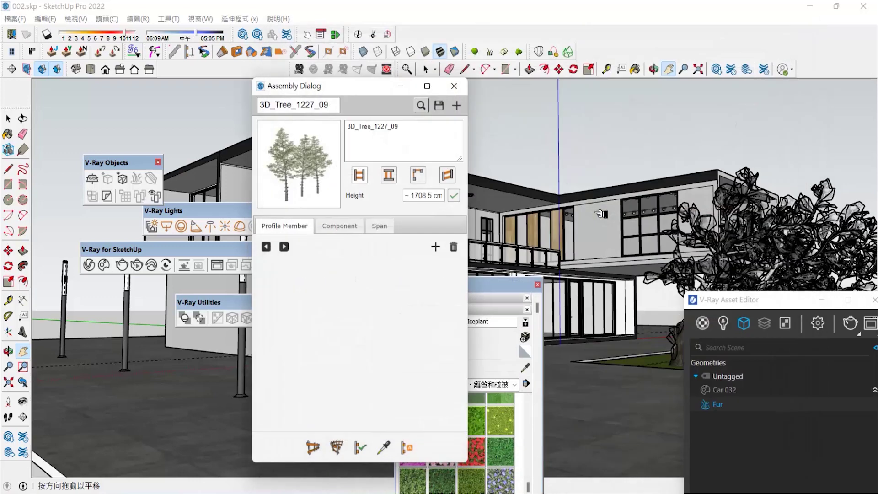
left_click(360, 447)
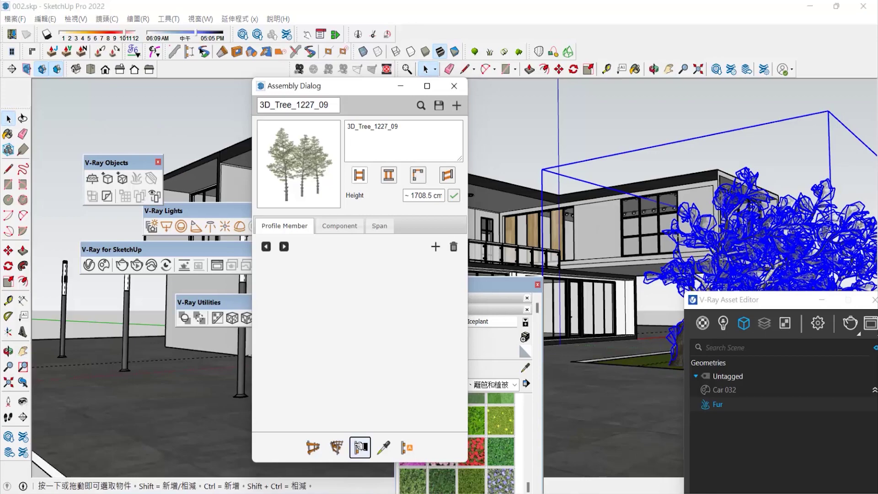